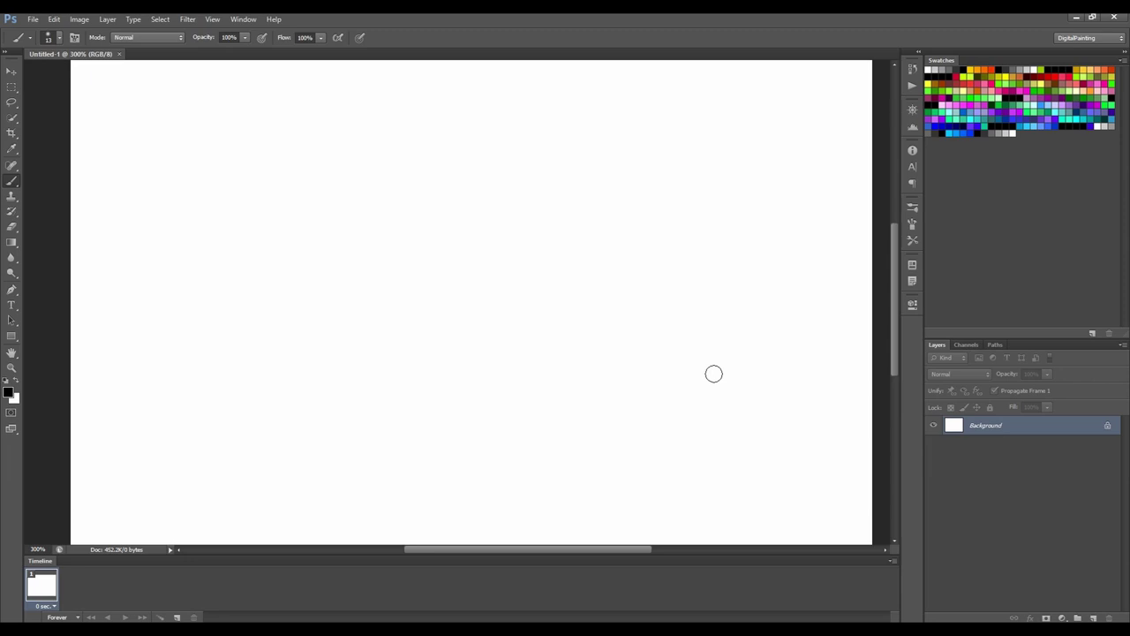
# Step: Choose the Soft Round preset, try and undo test marks, then paint a soft black wave
pyautogui.rightClick(113, 98)
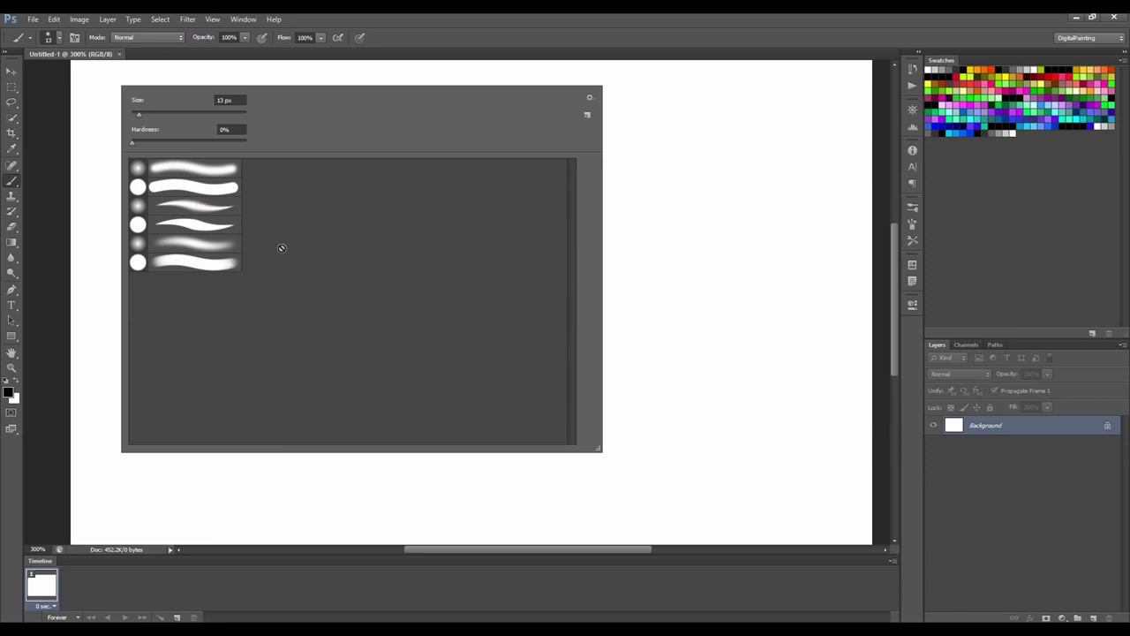
pyautogui.click(195, 176)
pyautogui.click(646, 190)
pyautogui.click(674, 200)
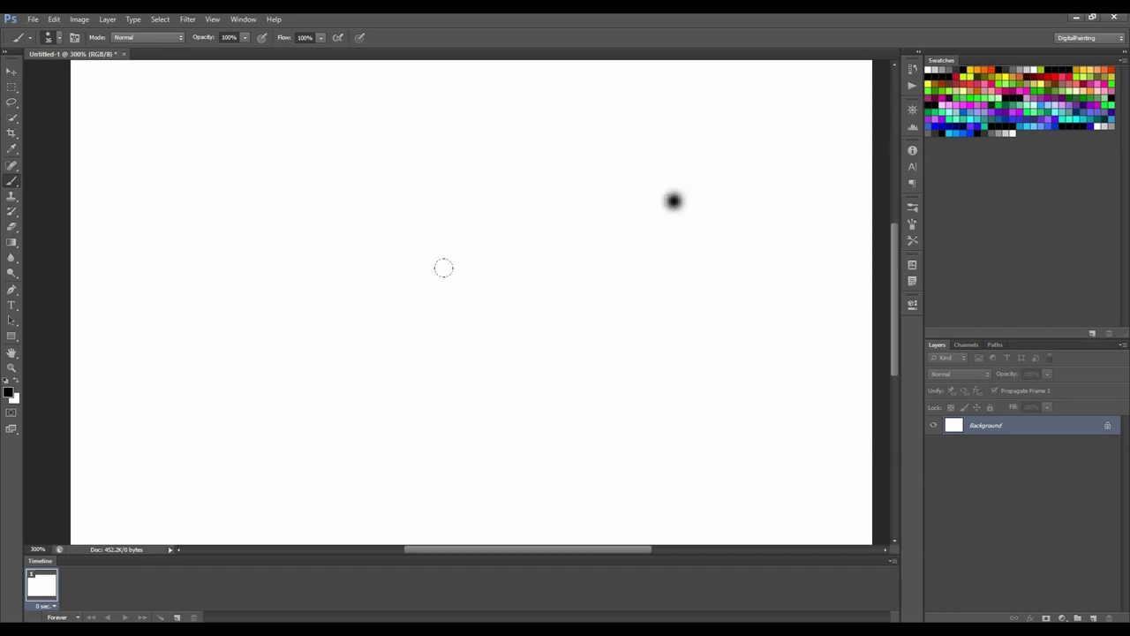
pyautogui.moveTo(369, 314); pyautogui.dragTo(697, 375)
pyautogui.hotkey('ctrl', 'alt', 'z')
pyautogui.hotkey('ctrl', 'alt', 'z')
pyautogui.rightClick(397, 161)
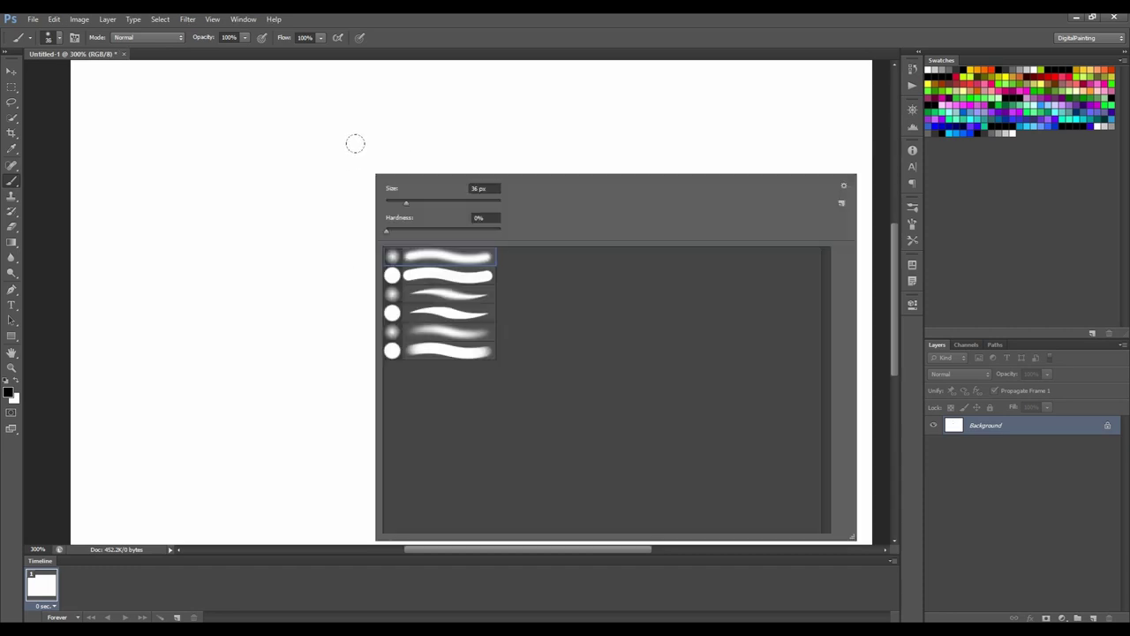
pyautogui.moveTo(234, 115)
pyautogui.mouseDown()
pyautogui.moveTo(309, 146)
pyautogui.moveTo(389, 132)
pyautogui.mouseUp()
# Step: Try the Hard Round preset with a dot and a wave, undoing both
pyautogui.rightClick(206, 180)
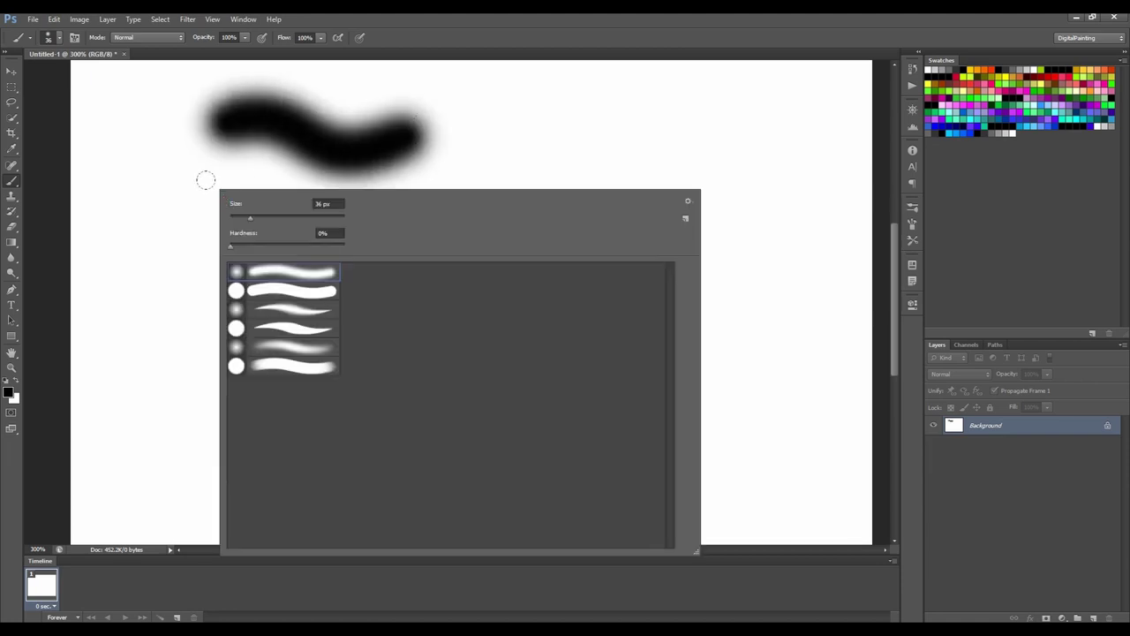
pyautogui.click(294, 292)
pyautogui.click(164, 212)
pyautogui.hotkey('ctrl', 'z')
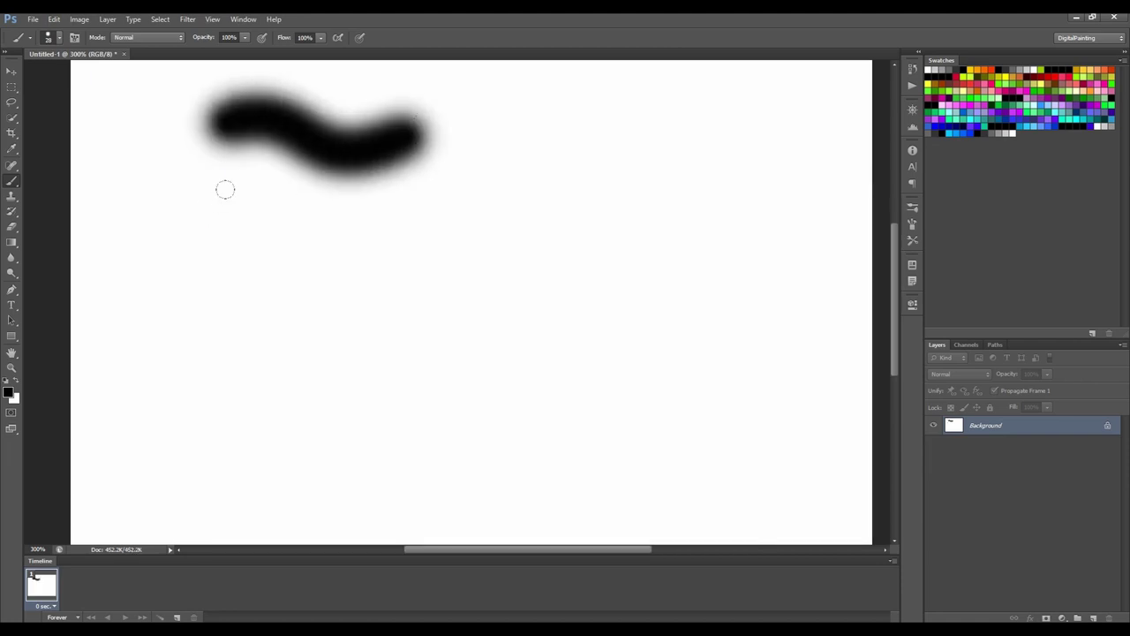
pyautogui.moveTo(221, 210); pyautogui.dragTo(407, 206)
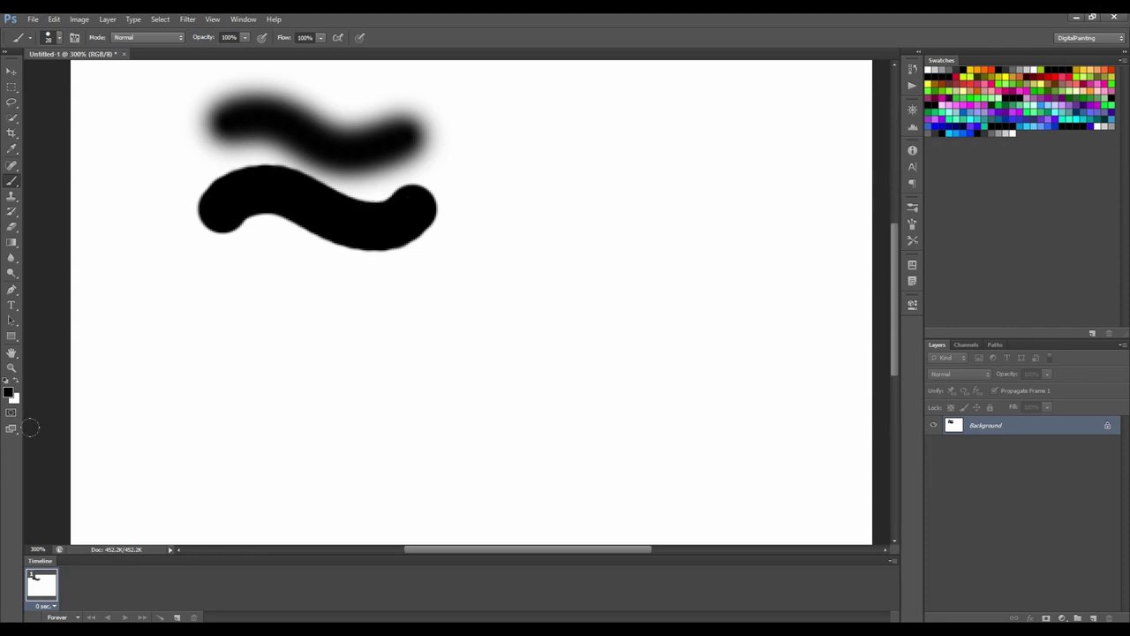
pyautogui.hotkey('ctrl', 'z')
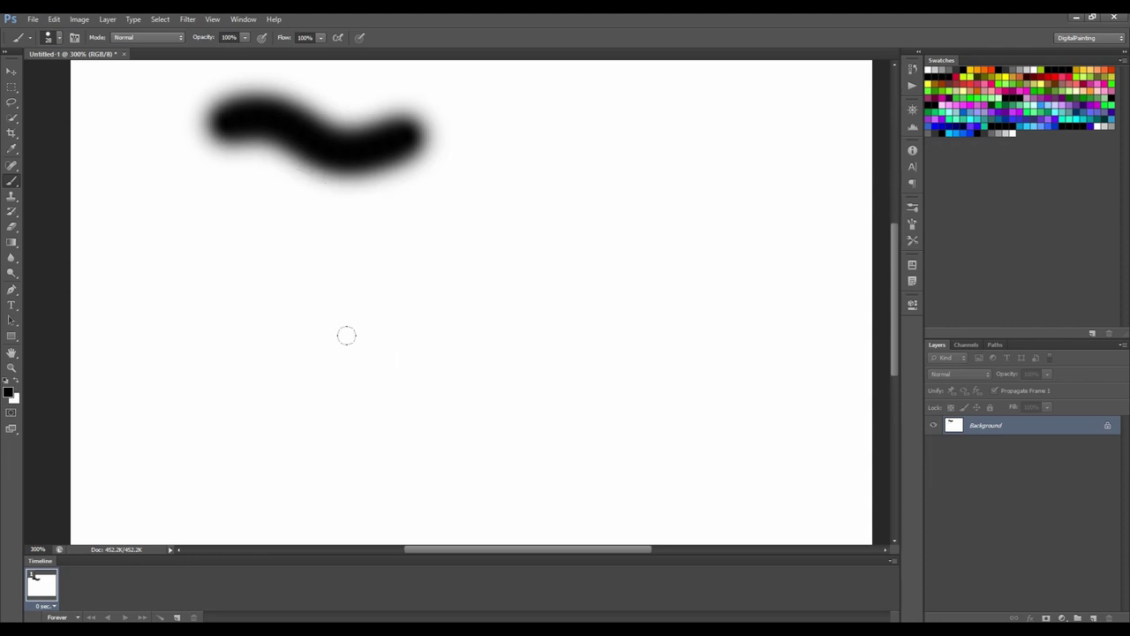
# Step: Paint a tapered wave under the soft stroke, plus a small dot and a large soft dot
pyautogui.rightClick(267, 185)
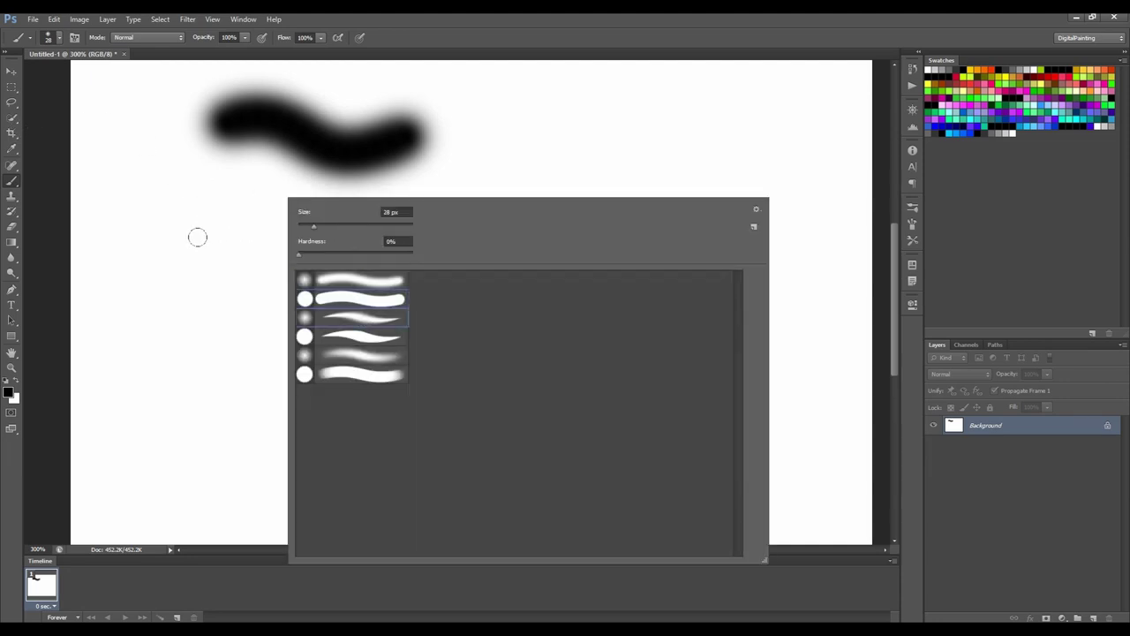
pyautogui.moveTo(226, 235)
pyautogui.mouseDown()
pyautogui.moveTo(377, 260)
pyautogui.moveTo(440, 214)
pyautogui.mouseUp()
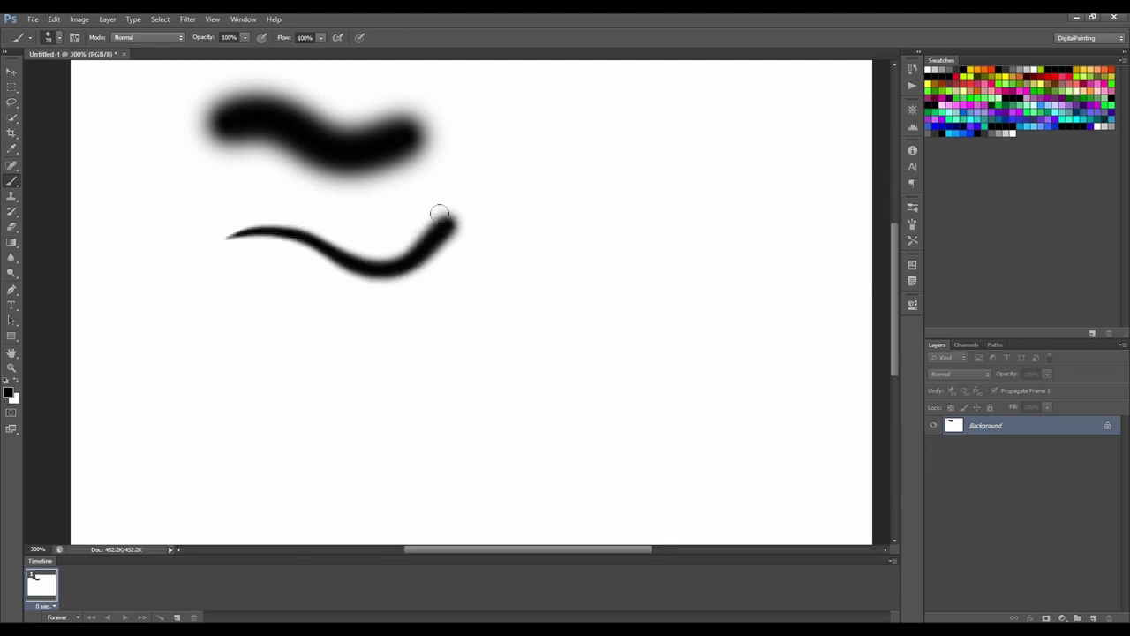
pyautogui.click(505, 238)
pyautogui.click(551, 237)
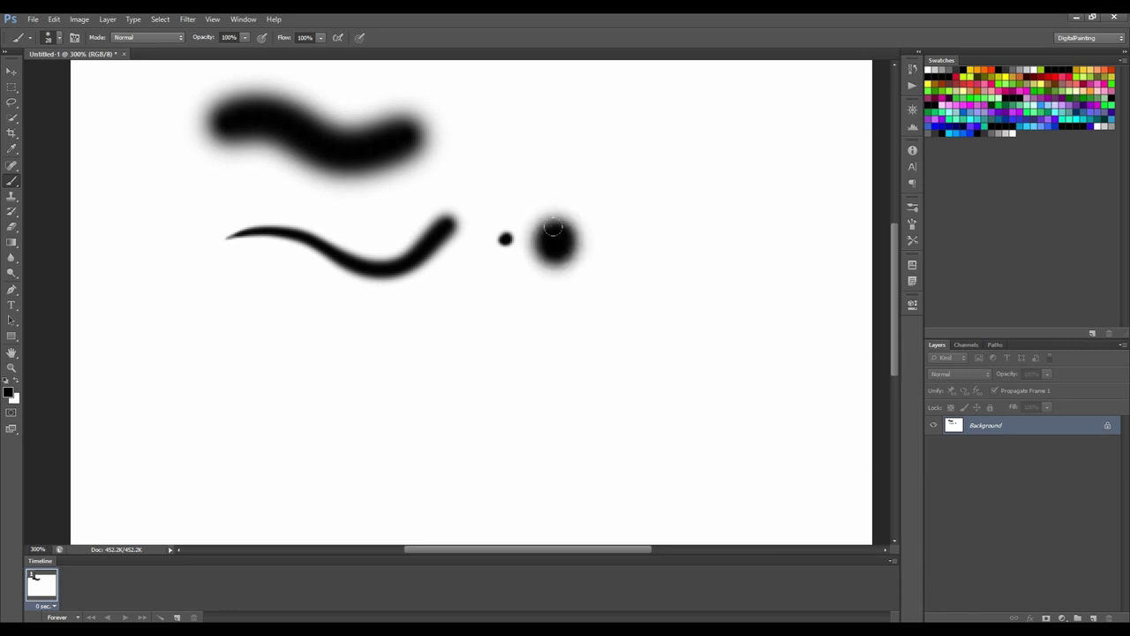
# Step: Paint a thinner tapered stroke below, with a large black blob and a small dot
pyautogui.rightClick(215, 316)
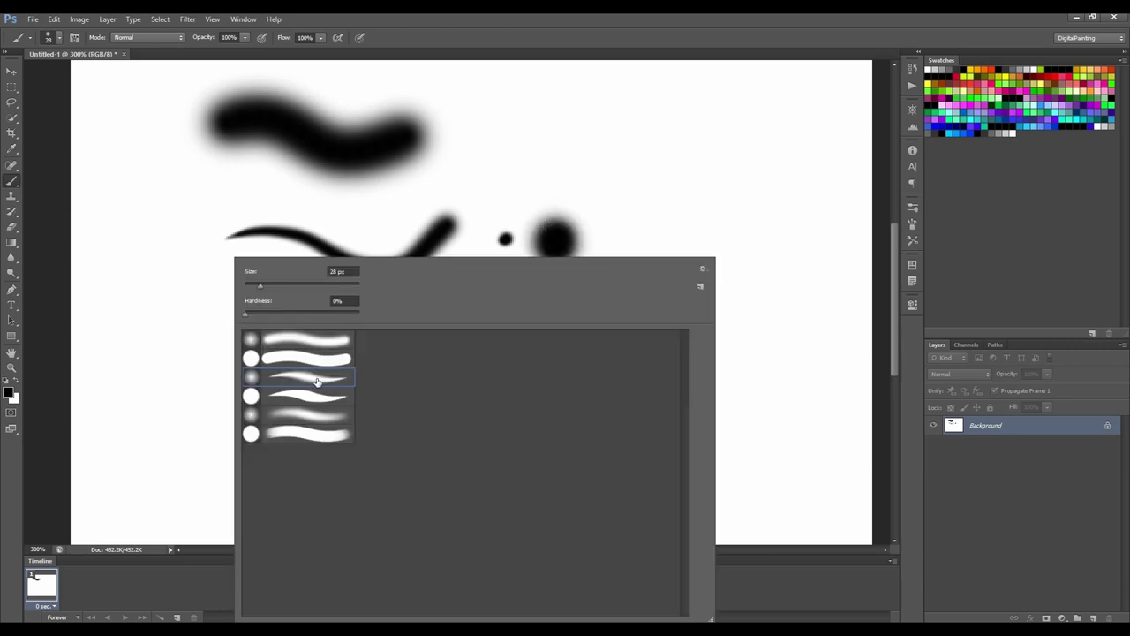
pyautogui.press('Escape')
pyautogui.moveTo(228, 293)
pyautogui.mouseDown()
pyautogui.moveTo(391, 315)
pyautogui.moveTo(455, 297)
pyautogui.mouseUp()
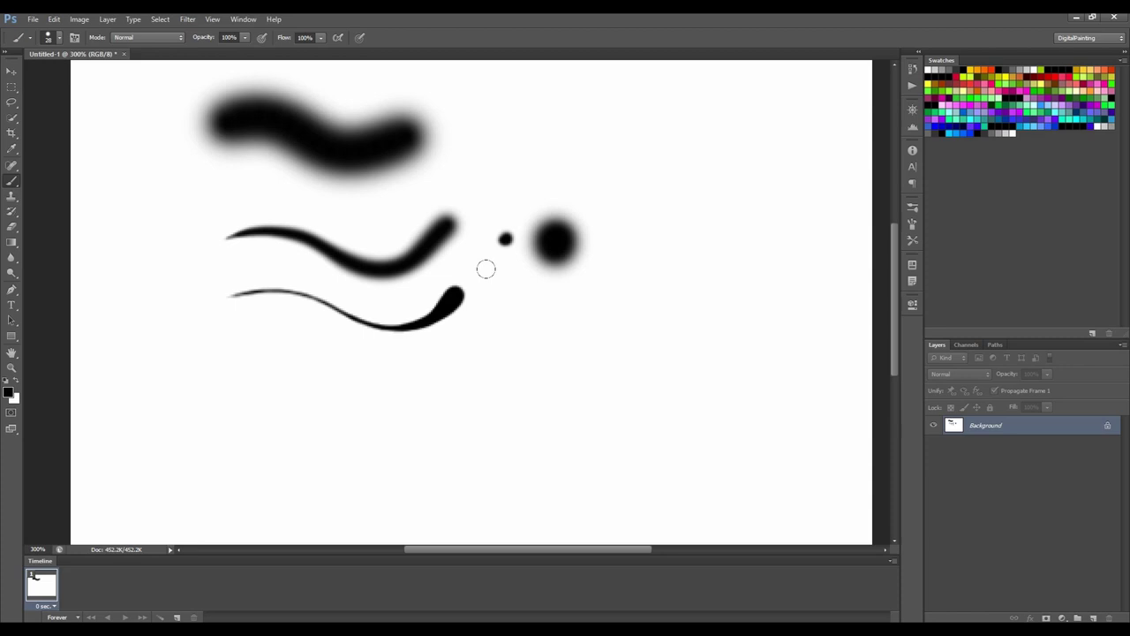
pyautogui.click(538, 286)
pyautogui.click(497, 292)
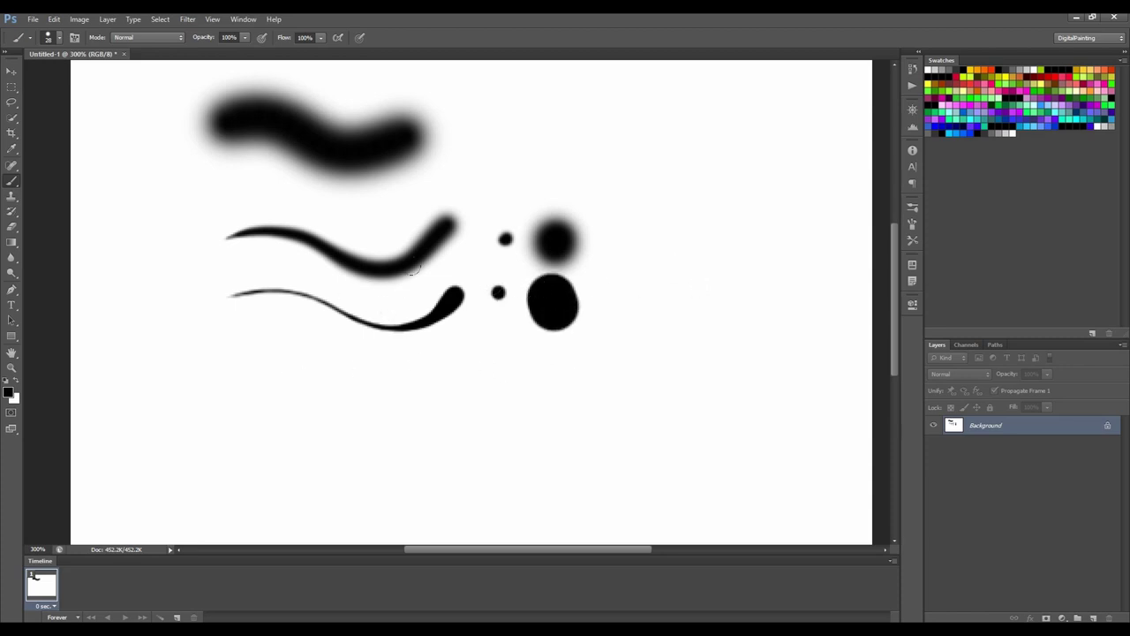
# Step: With the soft fading preset, paint grey and darker strokes, a light grey dot and a dark blob
pyautogui.rightClick(300, 292)
pyautogui.click(368, 415)
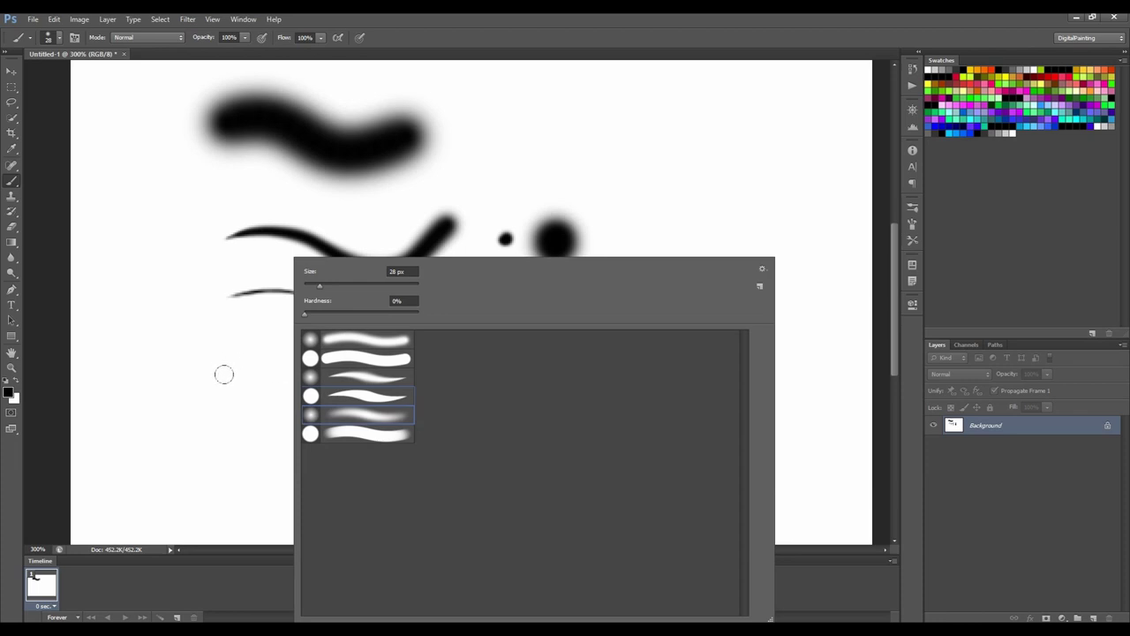
pyautogui.press('Return')
pyautogui.moveTo(253, 353)
pyautogui.mouseDown()
pyautogui.moveTo(366, 370)
pyautogui.moveTo(406, 353)
pyautogui.mouseUp()
pyautogui.moveTo(315, 368); pyautogui.dragTo(446, 360)
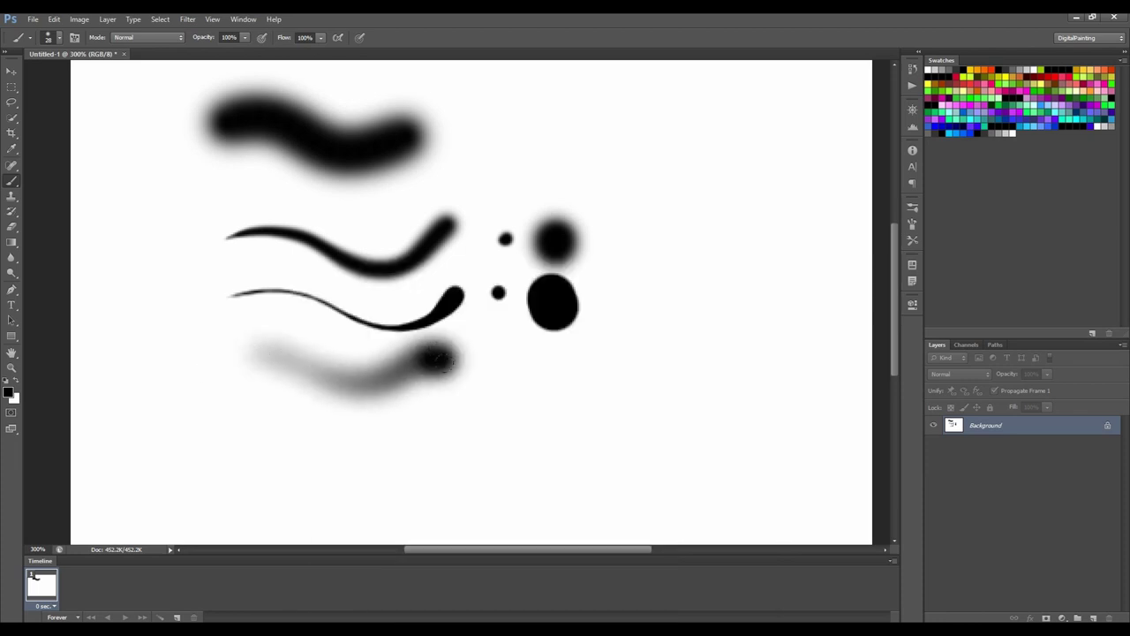
pyautogui.click(499, 357)
pyautogui.moveTo(560, 358); pyautogui.dragTo(560, 358)
# Step: With the hard fading preset, paint a grey stroke ending in a black circle, then grey and black dots
pyautogui.rightClick(346, 360)
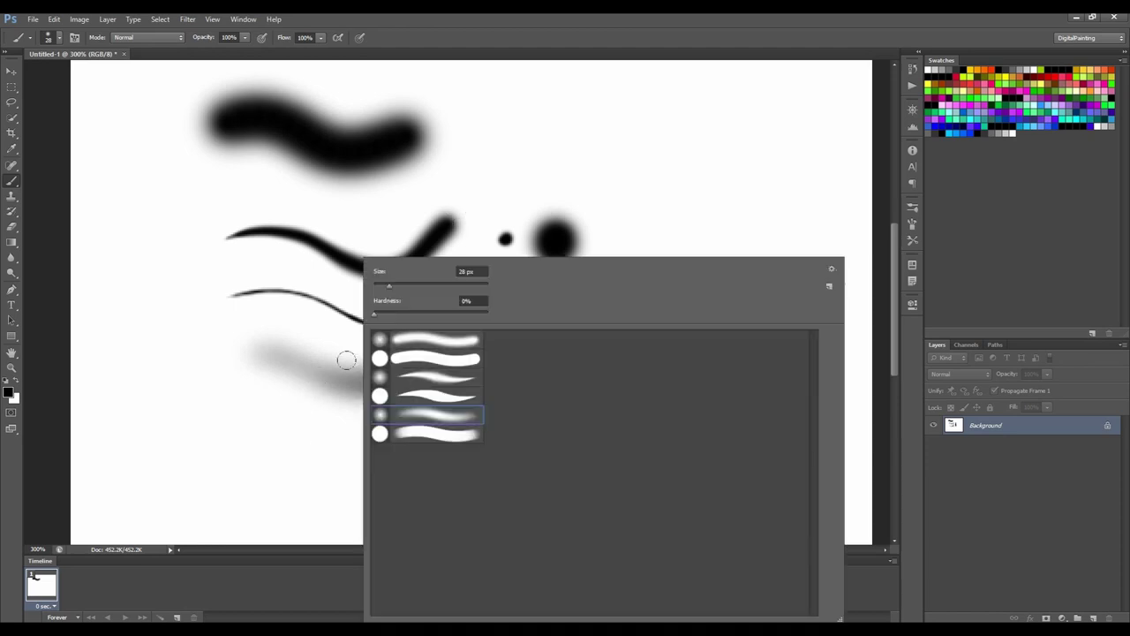
pyautogui.click(433, 433)
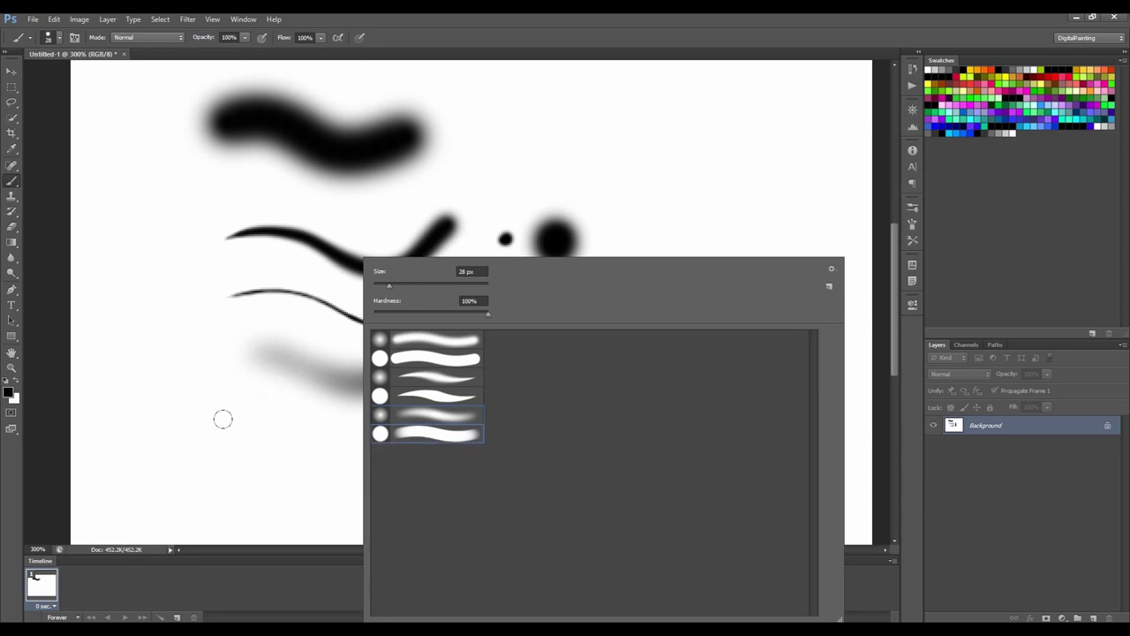
pyautogui.click(221, 416)
pyautogui.moveTo(311, 416)
pyautogui.mouseDown()
pyautogui.moveTo(399, 424)
pyautogui.moveTo(415, 407)
pyautogui.moveTo(427, 437)
pyautogui.mouseUp()
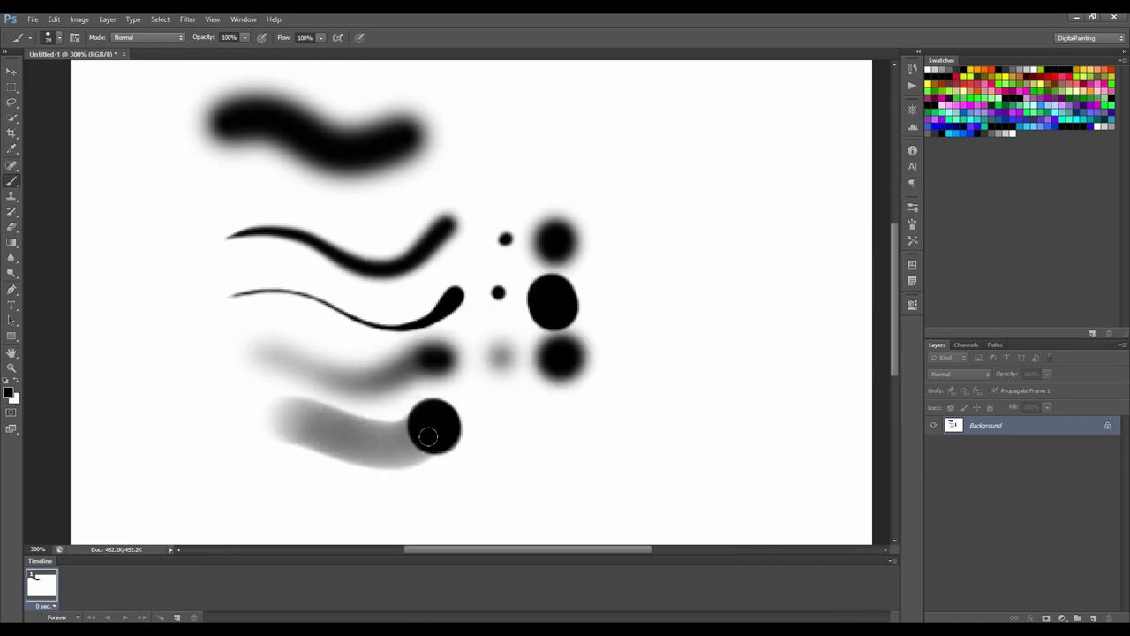
pyautogui.click(503, 422)
pyautogui.click(563, 422)
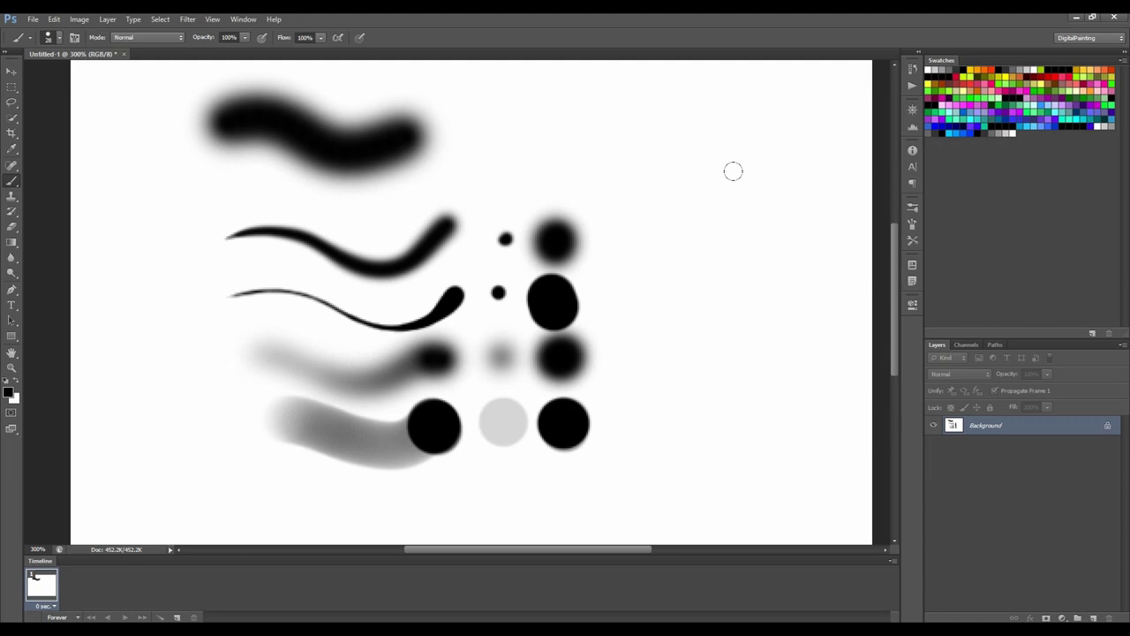
# Step: Switch to the Pencil Tool with the first round preset at 29 px
pyautogui.click(15, 185)
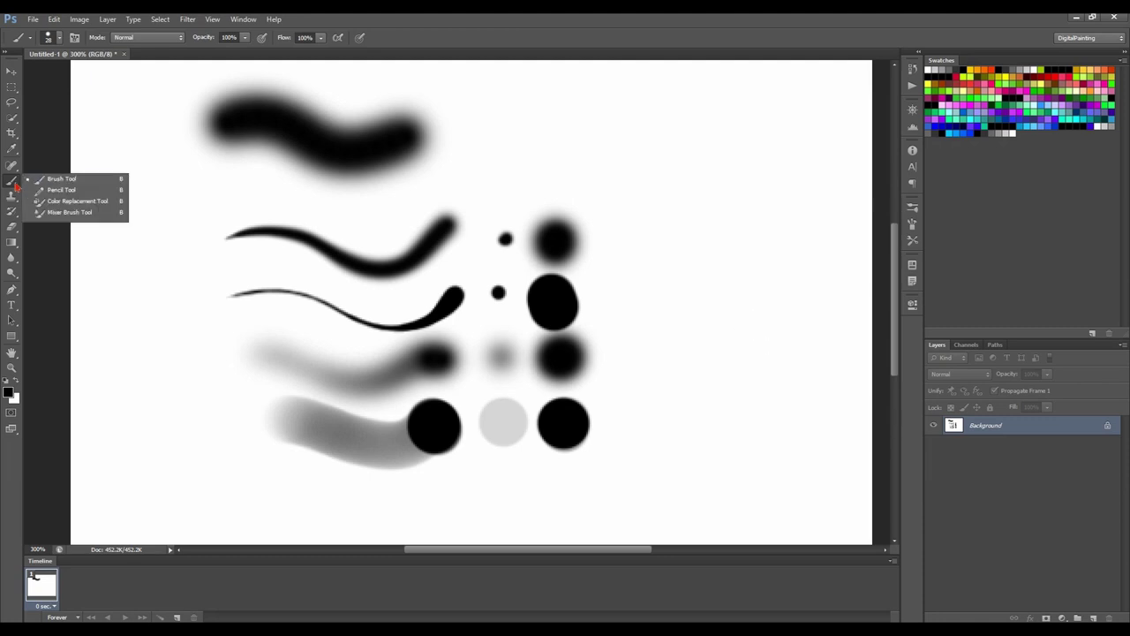
pyautogui.click(71, 192)
pyautogui.rightClick(661, 183)
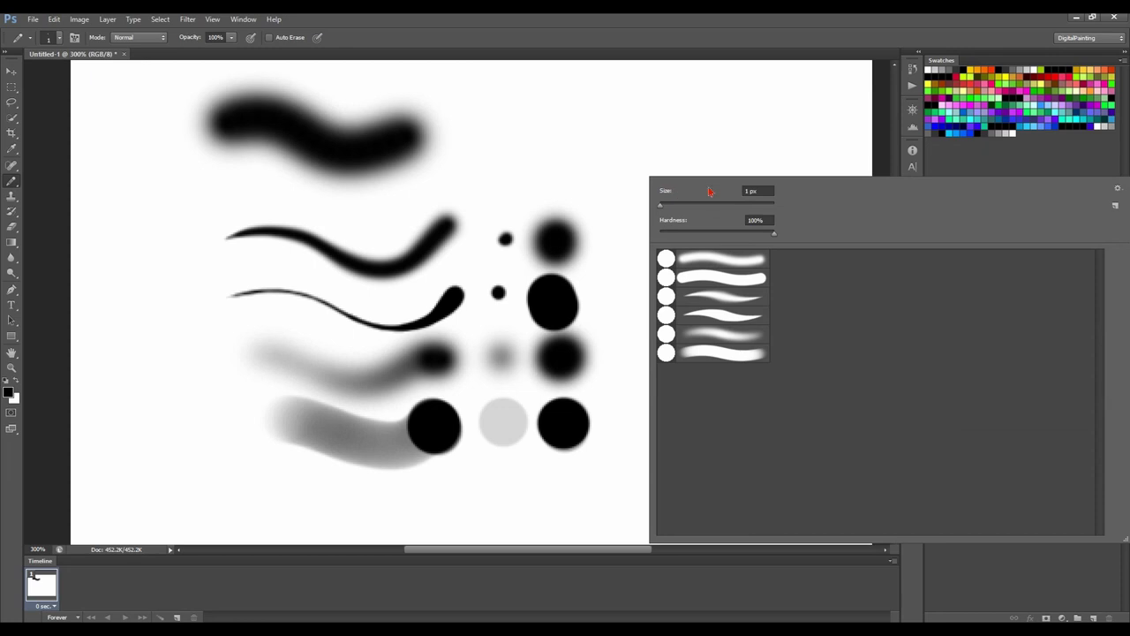
pyautogui.click(705, 264)
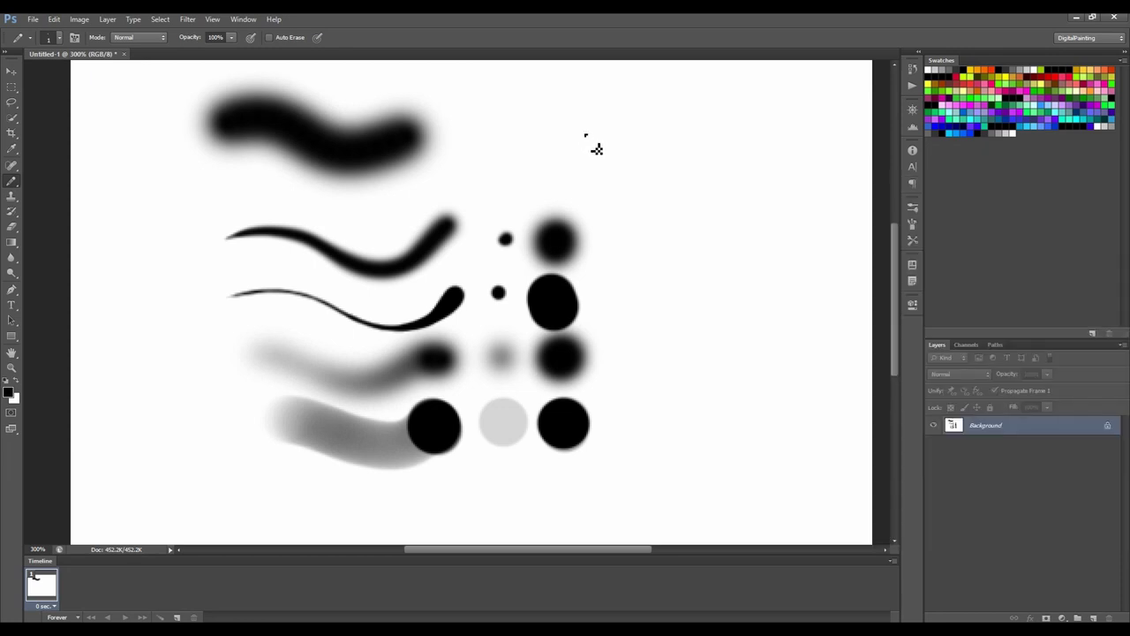
pyautogui.click(593, 143)
pyautogui.rightClick(608, 144)
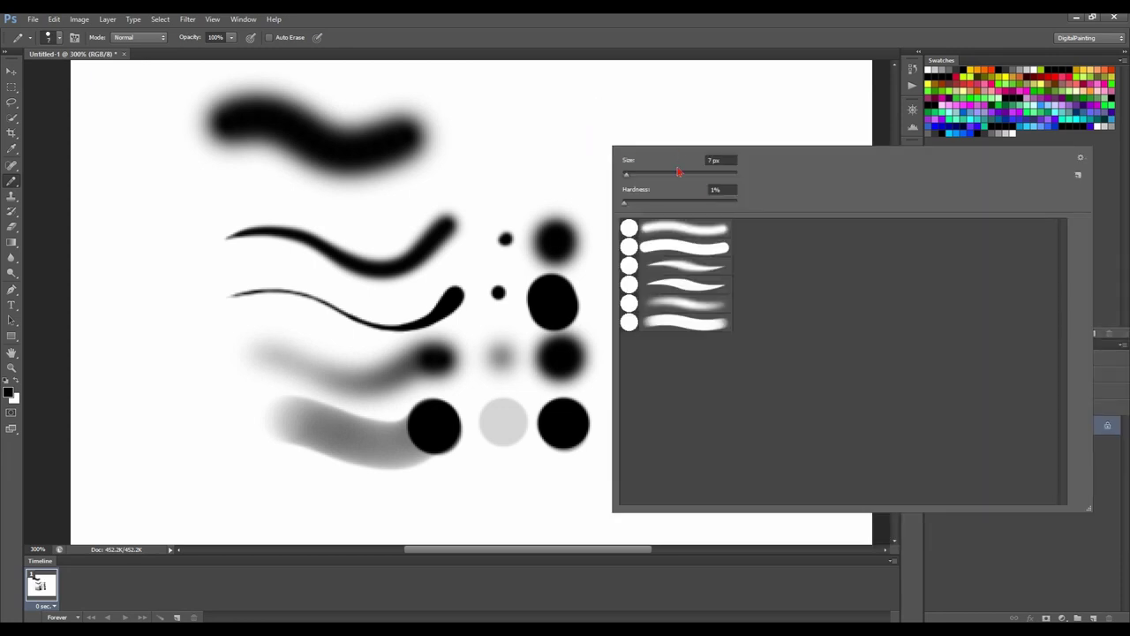
pyautogui.click(661, 232)
pyautogui.moveTo(639, 174); pyautogui.dragTo(633, 181)
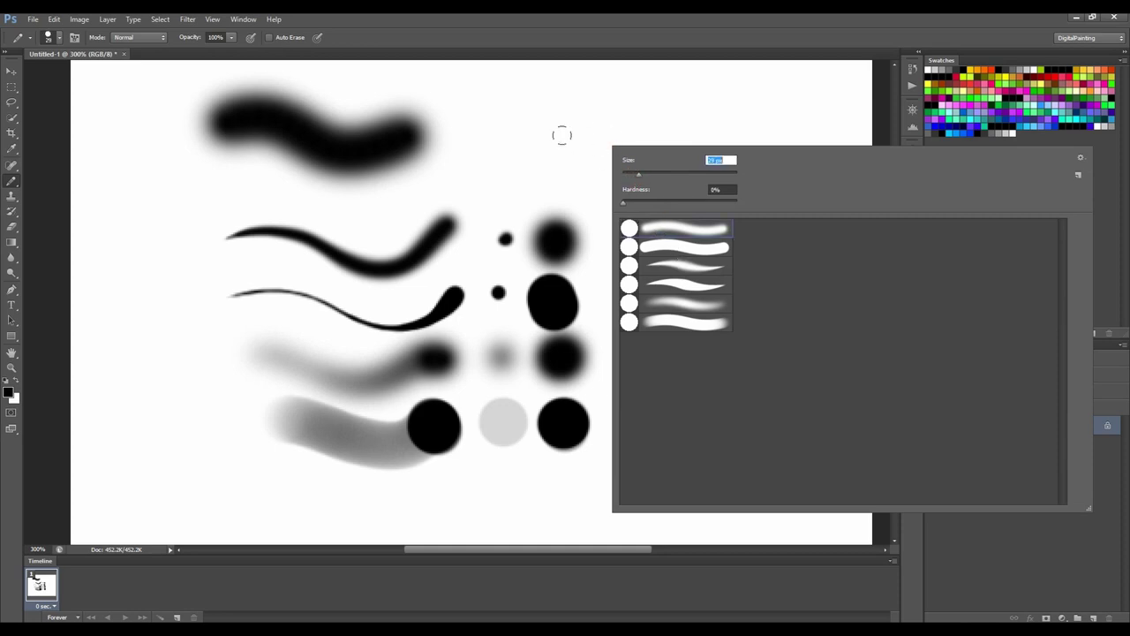
# Step: Paint two thick jagged strokes at top right, then a thin one with the third preset
pyautogui.moveTo(582, 146); pyautogui.dragTo(732, 156)
pyautogui.rightClick(677, 219)
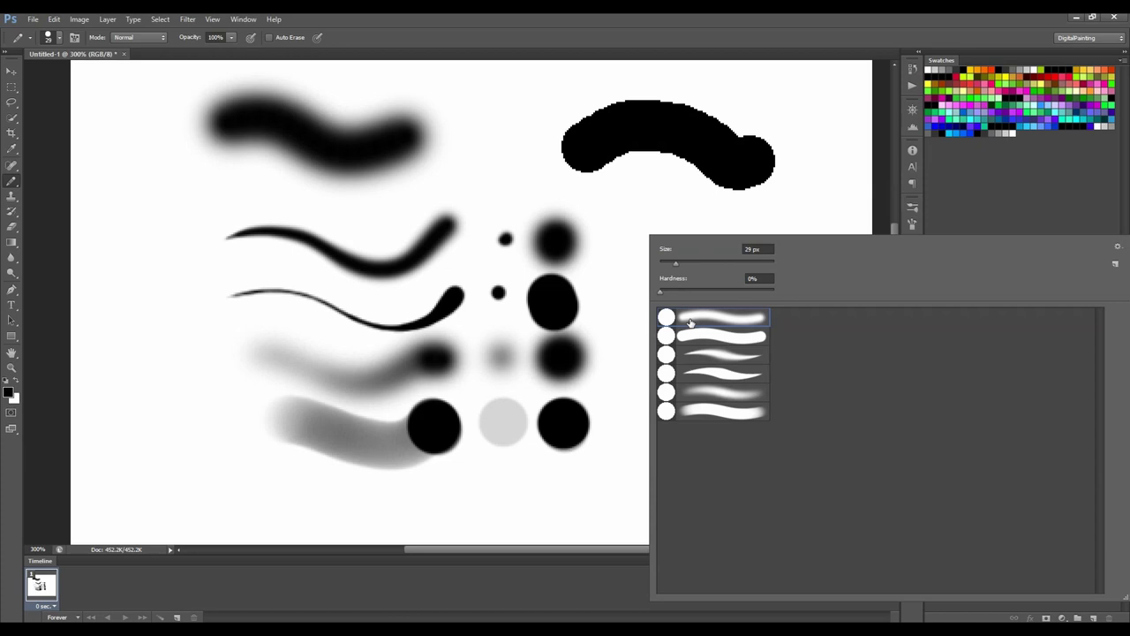
pyautogui.moveTo(590, 203); pyautogui.dragTo(772, 231)
pyautogui.rightClick(741, 240)
pyautogui.click(717, 379)
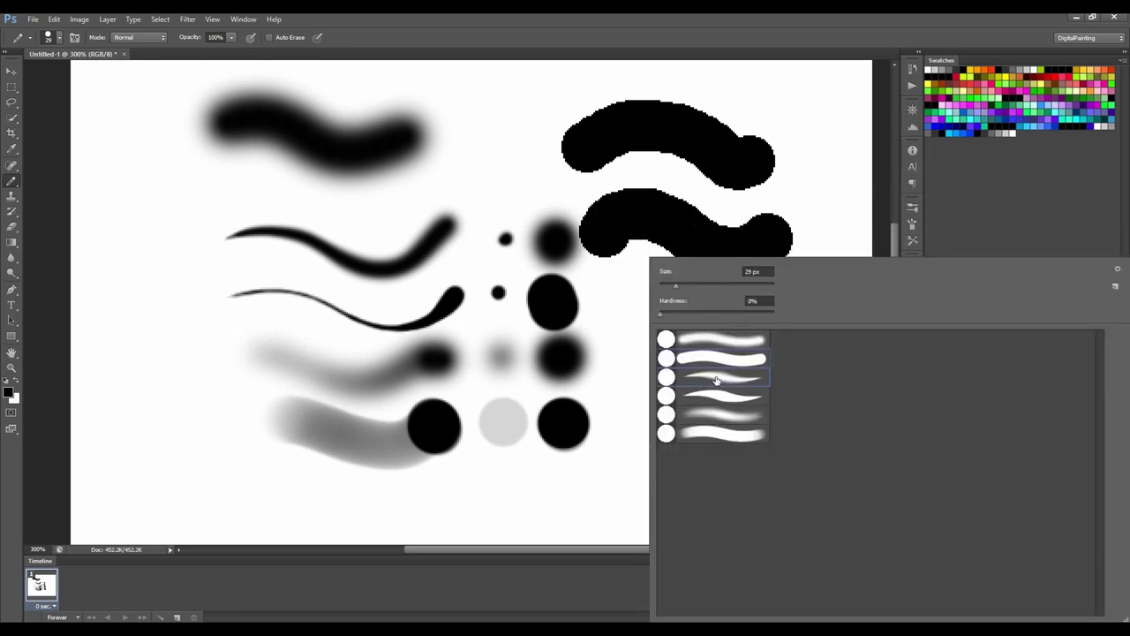
pyautogui.moveTo(615, 305)
pyautogui.mouseDown()
pyautogui.moveTo(719, 315)
pyautogui.moveTo(785, 296)
pyautogui.mouseUp()
# Step: Paint three more jagged wavy strokes down the column using other presets
pyautogui.rightClick(759, 349)
pyautogui.click(720, 397)
pyautogui.moveTo(603, 362)
pyautogui.mouseDown()
pyautogui.moveTo(706, 378)
pyautogui.moveTo(805, 352)
pyautogui.mouseUp()
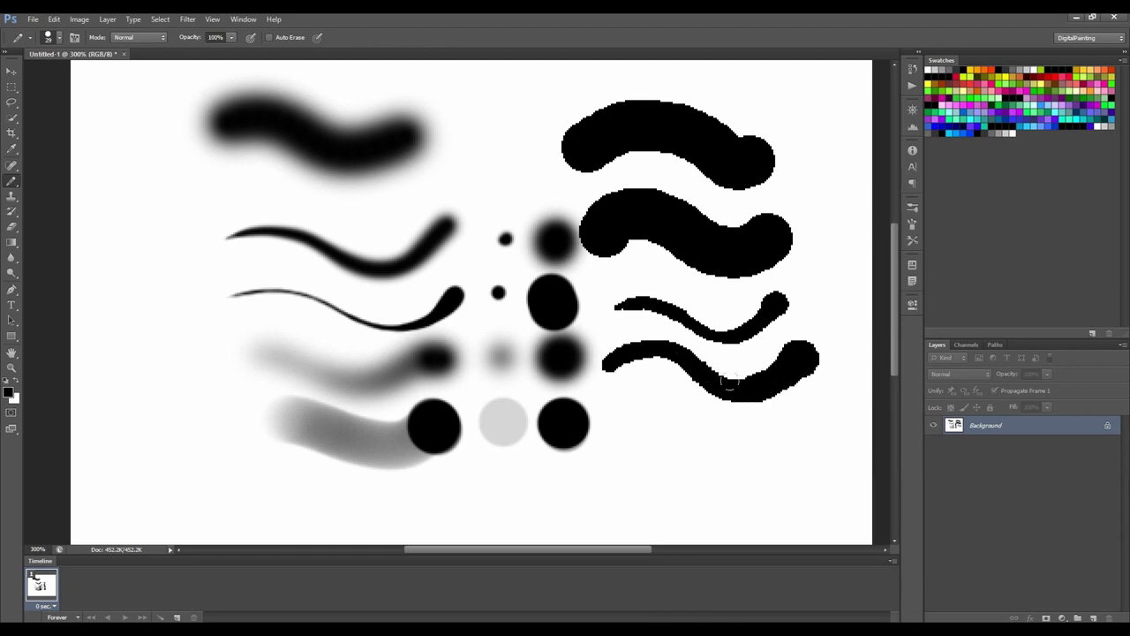
pyautogui.rightClick(662, 377)
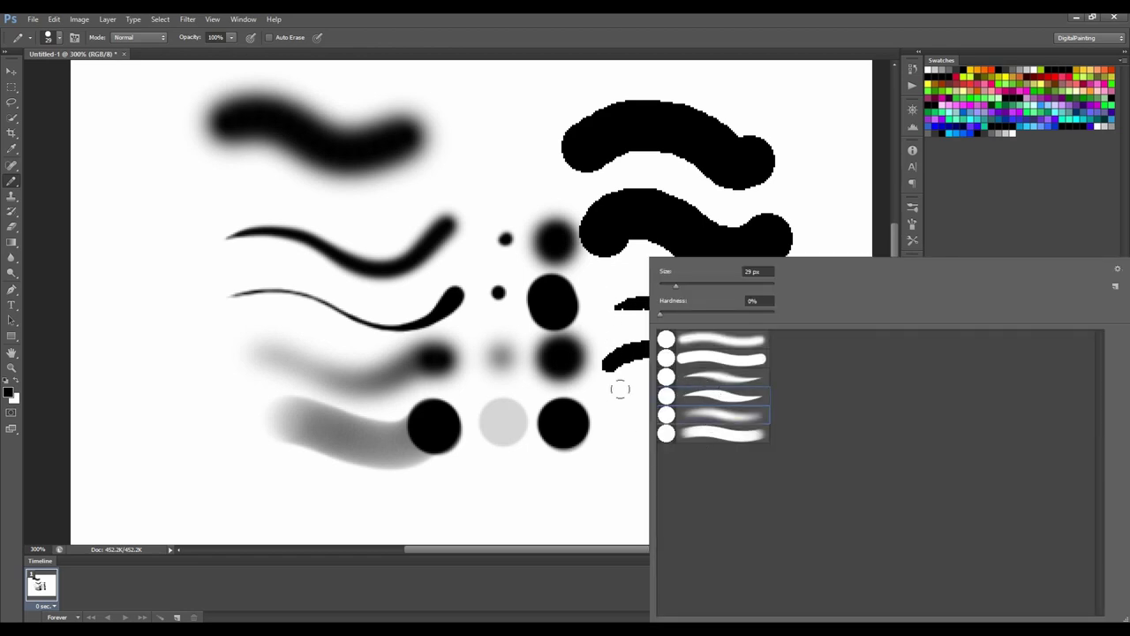
pyautogui.moveTo(605, 398)
pyautogui.mouseDown()
pyautogui.moveTo(707, 424)
pyautogui.moveTo(799, 411)
pyautogui.mouseUp()
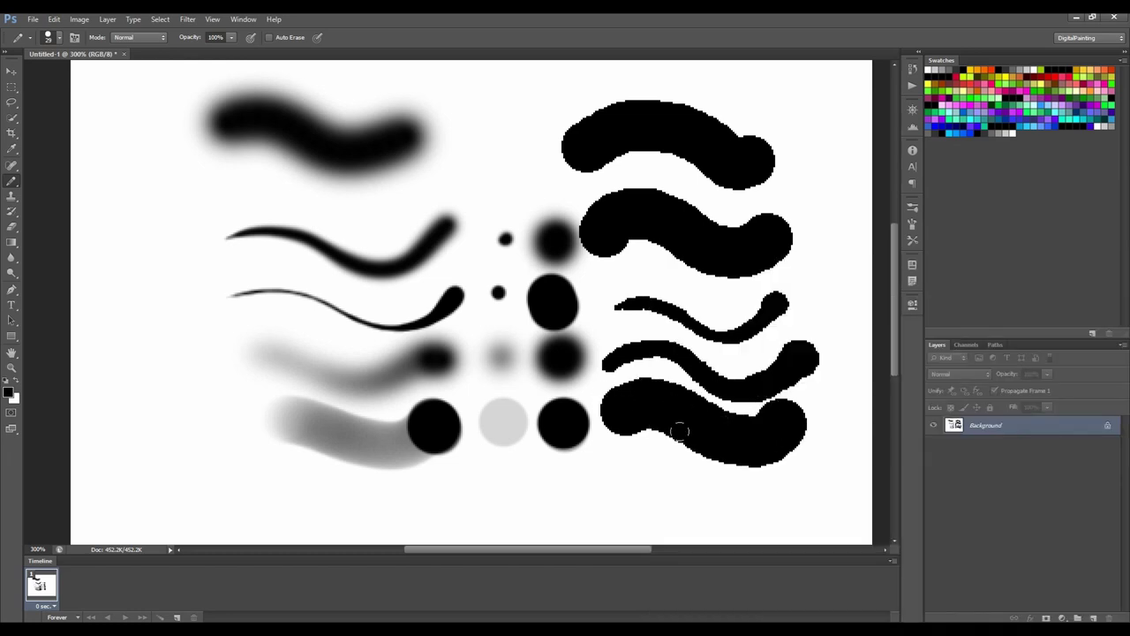
pyautogui.rightClick(692, 446)
pyautogui.click(694, 435)
pyautogui.moveTo(588, 461); pyautogui.dragTo(759, 461)
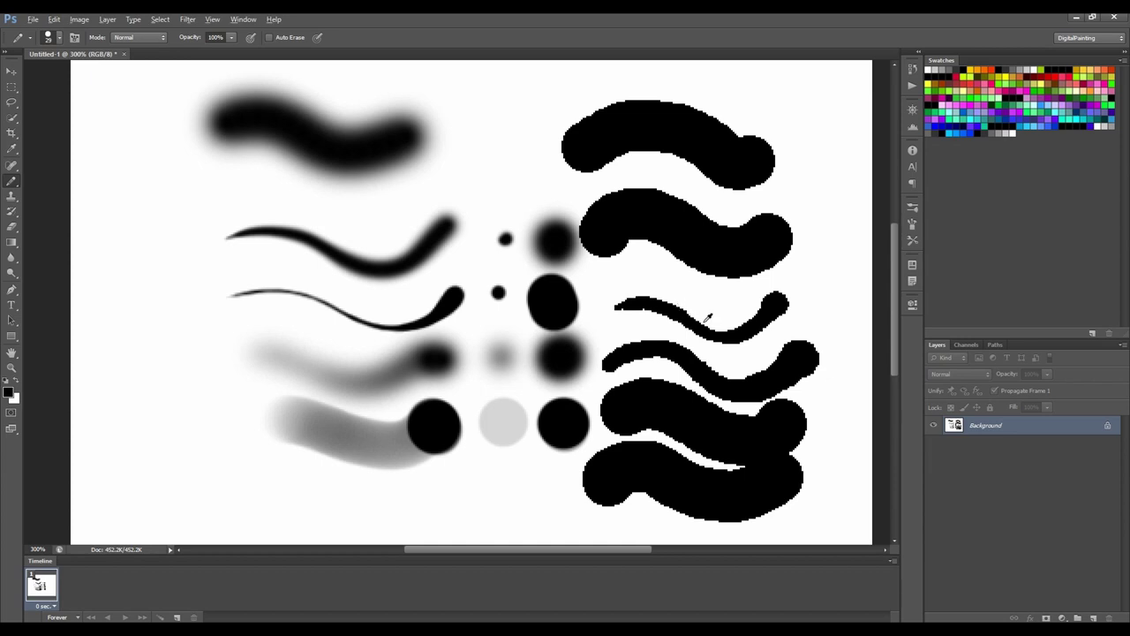
# Step: Clear the canvas to white and set the hard round pencil to 1 px
pyautogui.hotkey('alt', 'BackSpace')
pyautogui.hotkey('ctrl', 'BackSpace')
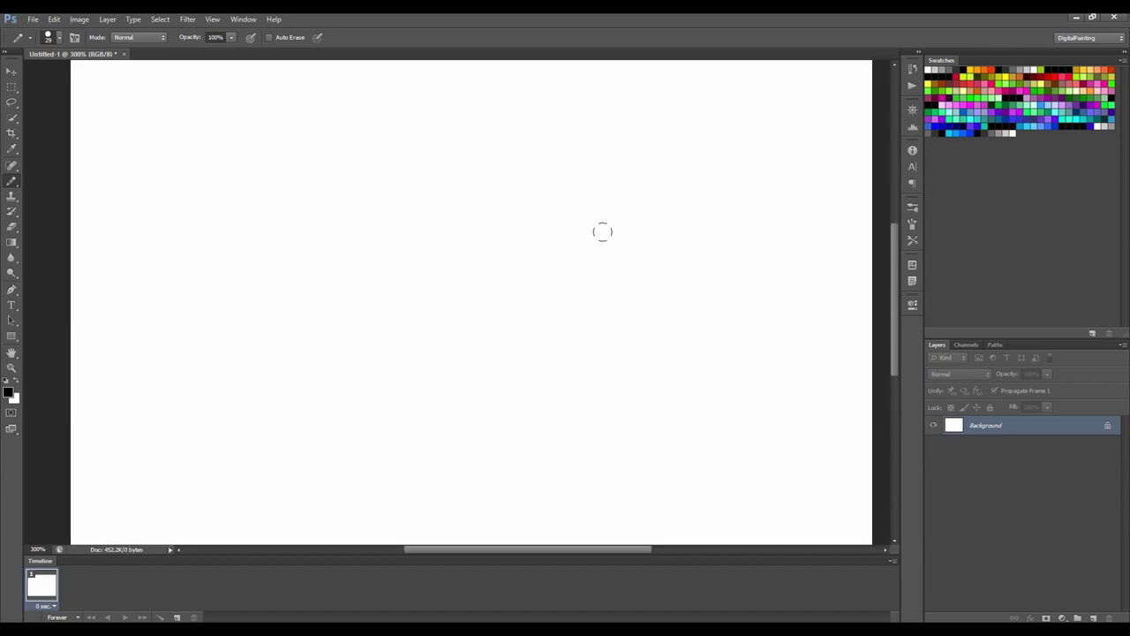
pyautogui.rightClick(504, 254)
pyautogui.click(575, 362)
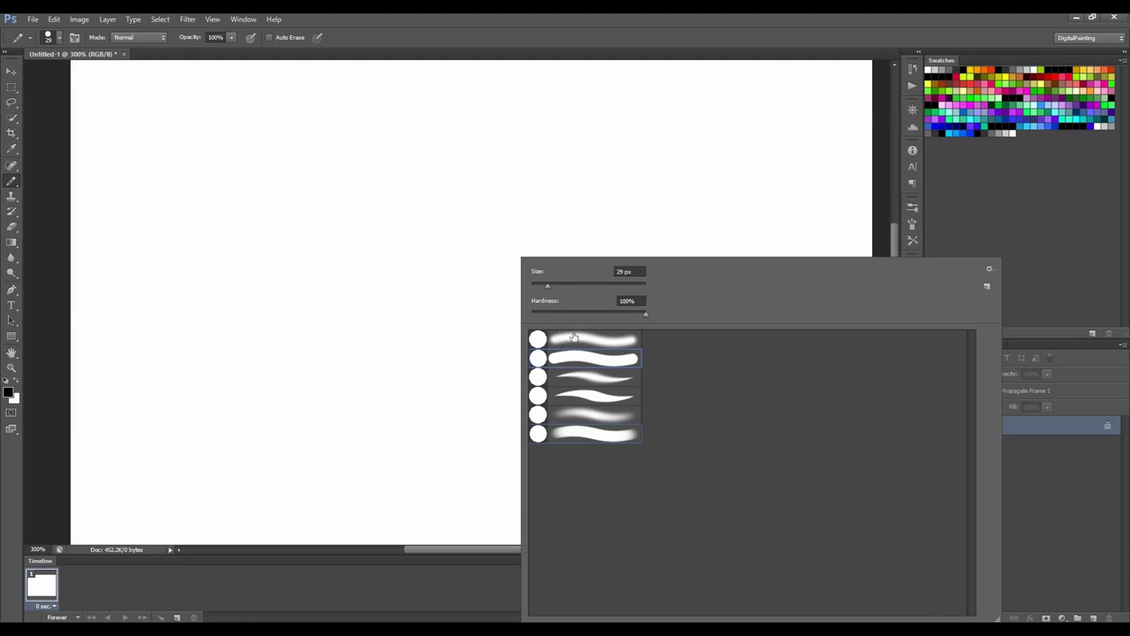
pyautogui.moveTo(548, 290); pyautogui.dragTo(545, 290)
# Step: Draw a wavy 1 px line across the canvas and zoom in to inspect it
pyautogui.moveTo(246, 188)
pyautogui.mouseDown()
pyautogui.moveTo(319, 219)
pyautogui.moveTo(368, 316)
pyautogui.moveTo(613, 356)
pyautogui.moveTo(667, 319)
pyautogui.mouseUp()
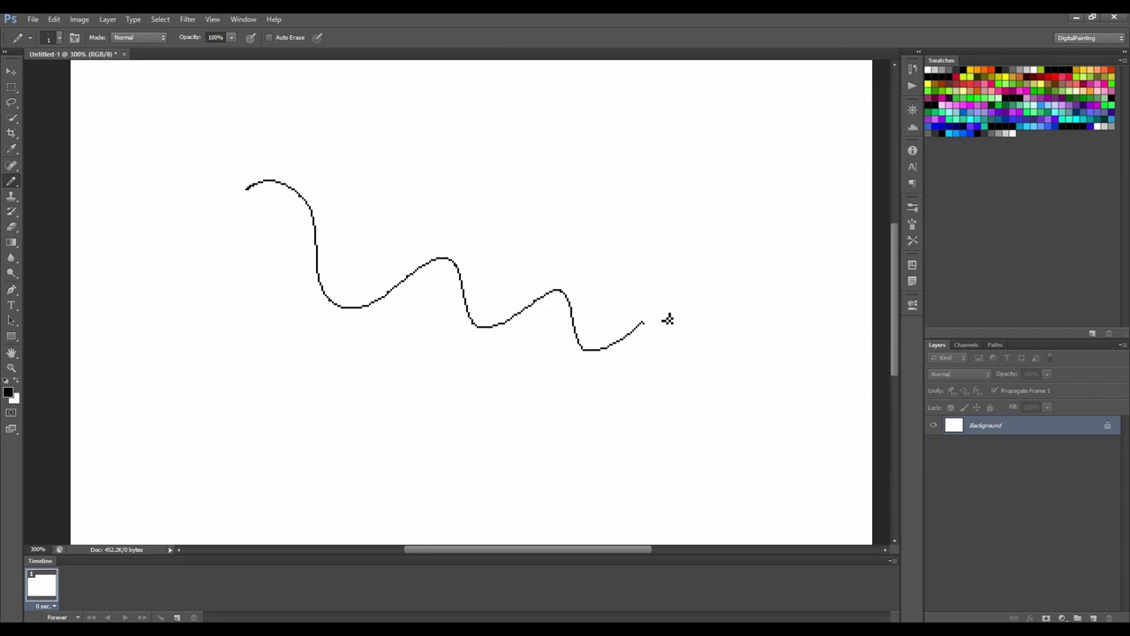
pyautogui.scroll(5, 353, 253)
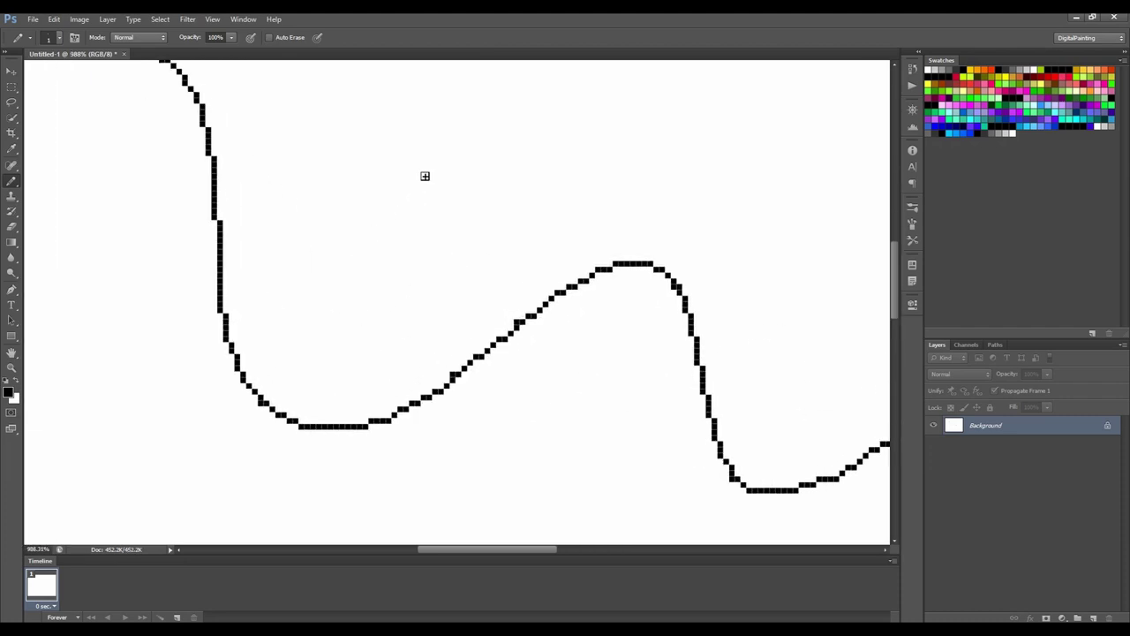
pyautogui.moveTo(424, 174); pyautogui.dragTo(468, 348)
pyautogui.press('x')
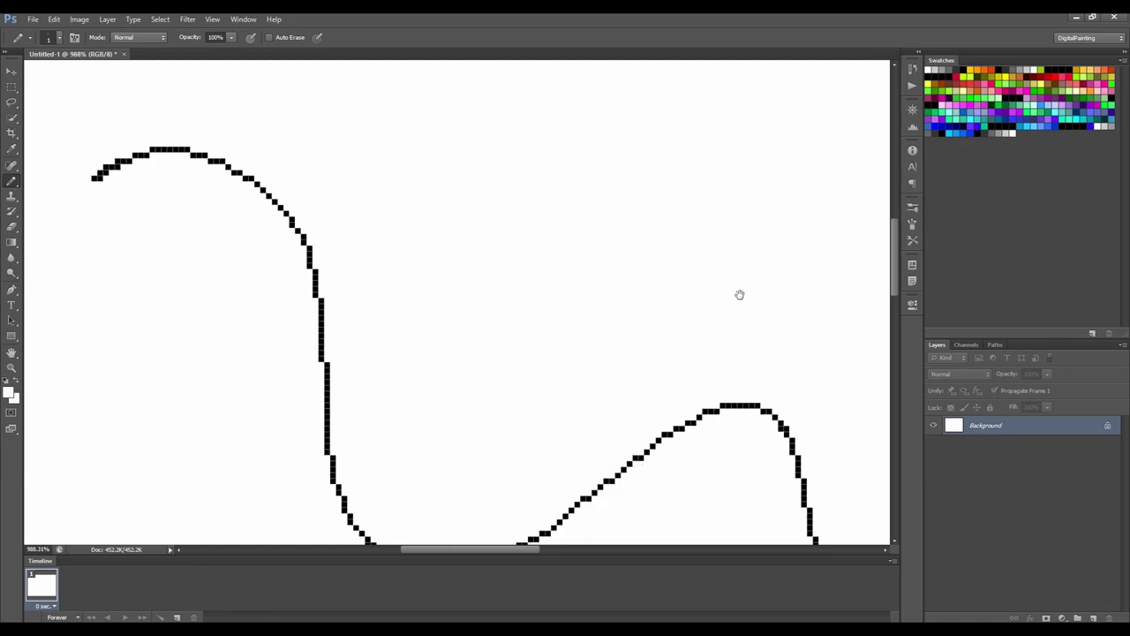
pyautogui.moveTo(739, 295); pyautogui.dragTo(608, 192)
# Step: Turn off View > Show > Pixel Grid and erase the stray pixel at the curve's peak
pyautogui.click(207, 22)
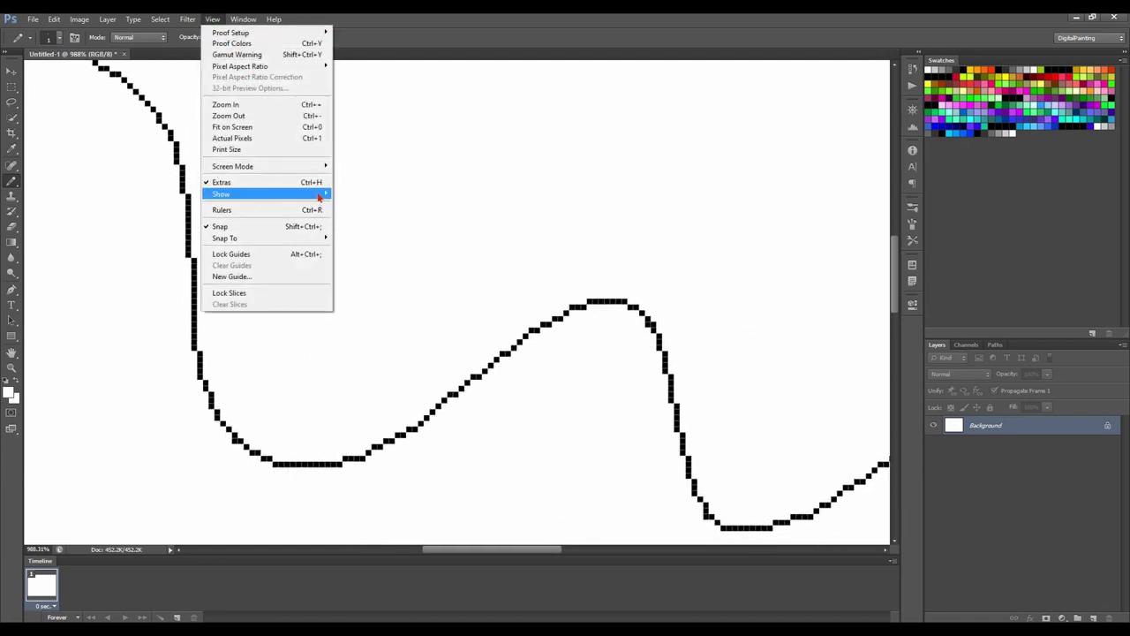
pyautogui.moveTo(314, 200)
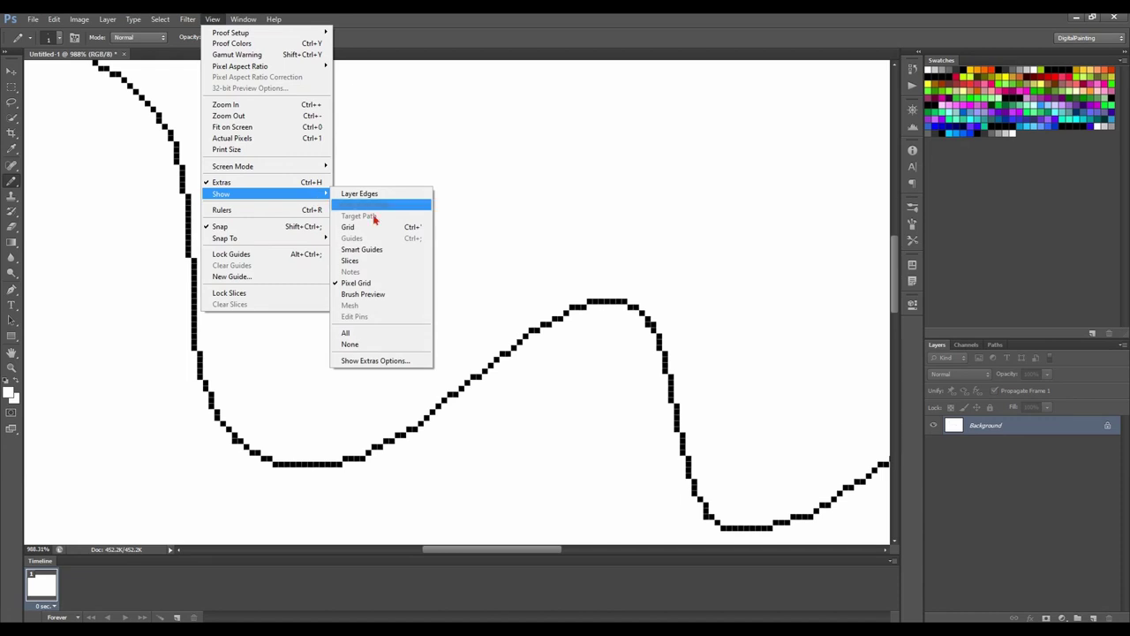
pyautogui.click(392, 286)
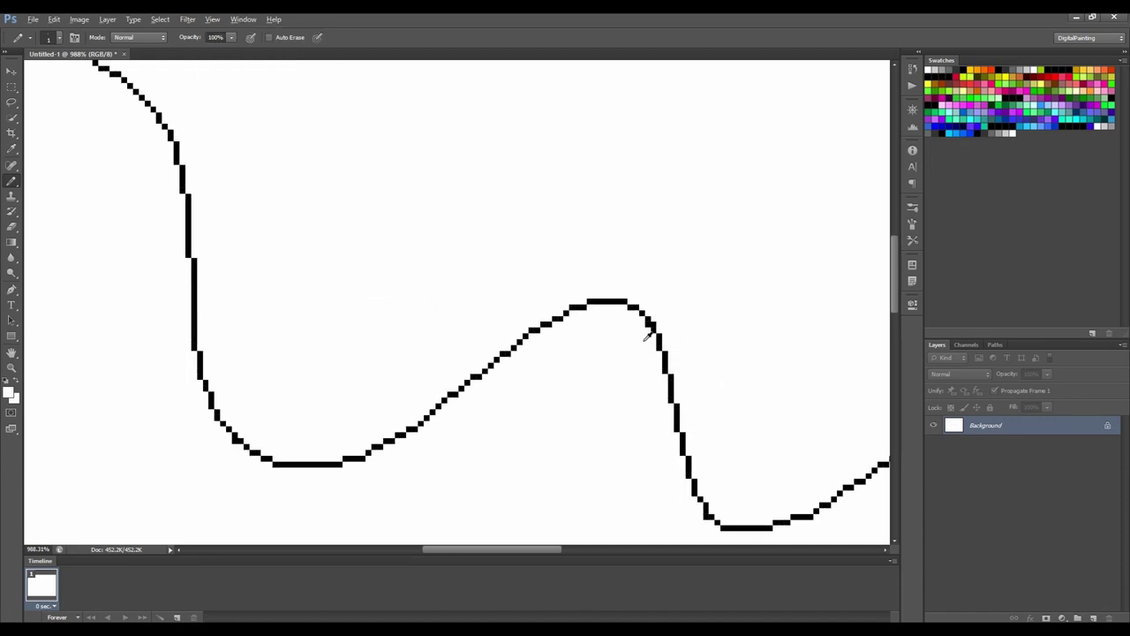
pyautogui.scroll(5, 621, 361)
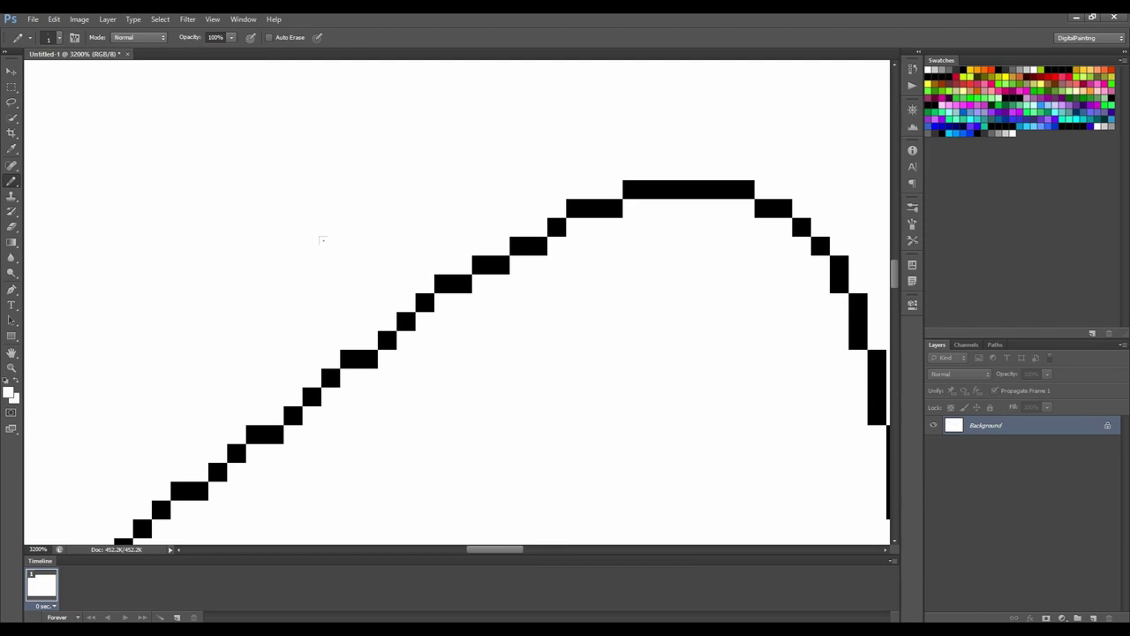
pyautogui.click(575, 208)
# Step: Draw several new black 1 px arcs over the wave, undoing one misplaced stroke
pyautogui.press('x')
pyautogui.moveTo(158, 265)
pyautogui.mouseDown()
pyautogui.moveTo(172, 226)
pyautogui.moveTo(290, 186)
pyautogui.moveTo(356, 178)
pyautogui.moveTo(469, 206)
pyautogui.moveTo(564, 295)
pyautogui.moveTo(599, 373)
pyautogui.moveTo(622, 481)
pyautogui.mouseUp()
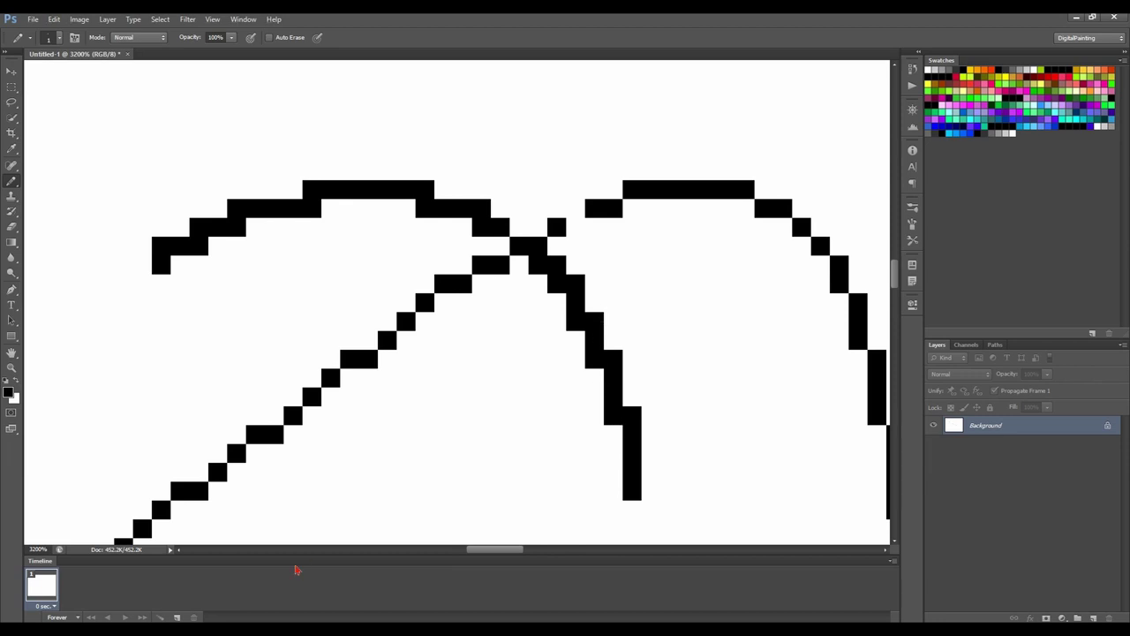
pyautogui.moveTo(368, 133)
pyautogui.mouseDown()
pyautogui.moveTo(524, 106)
pyautogui.moveTo(801, 496)
pyautogui.mouseUp()
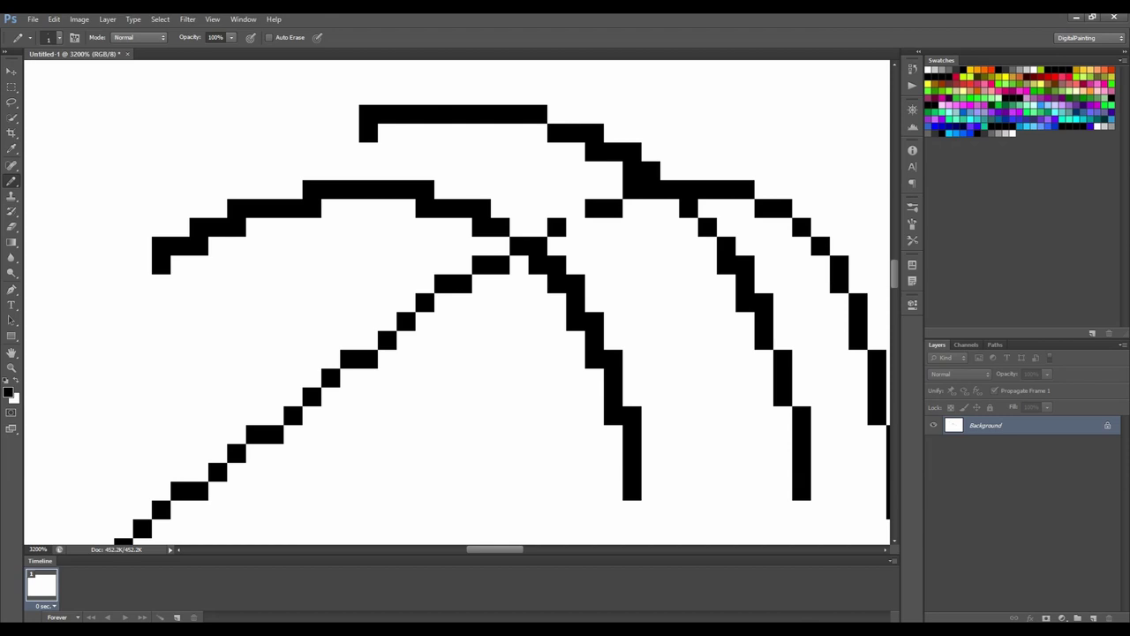
pyautogui.scroll(-3, 482, 345)
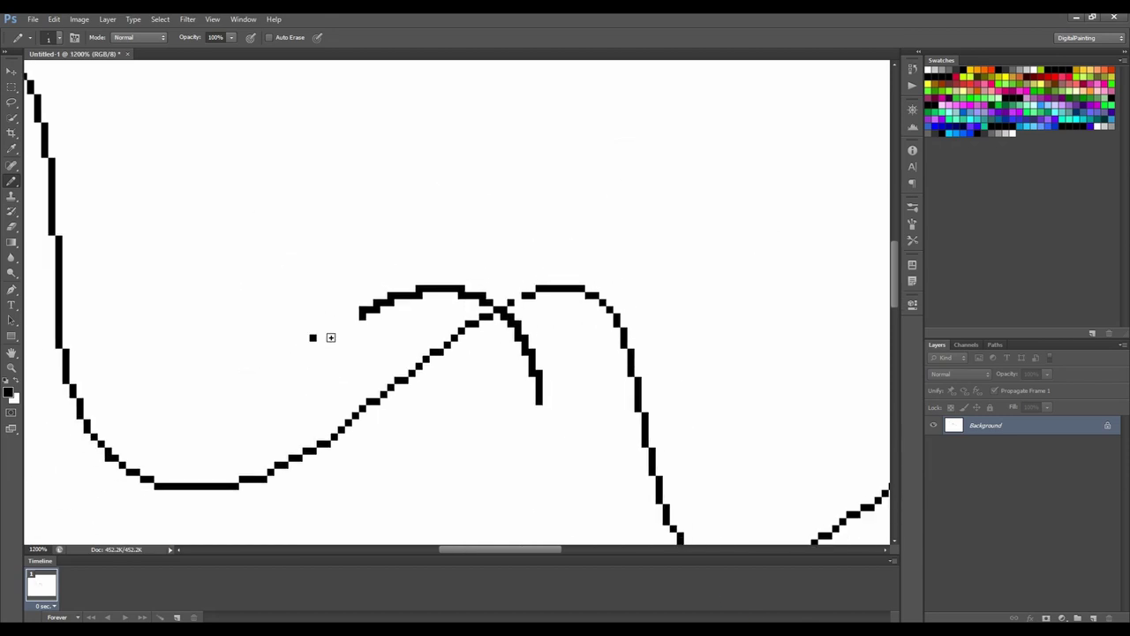
pyautogui.moveTo(331, 338); pyautogui.dragTo(482, 450)
pyautogui.hotkey('ctrl', 'z')
pyautogui.moveTo(542, 161); pyautogui.dragTo(687, 438)
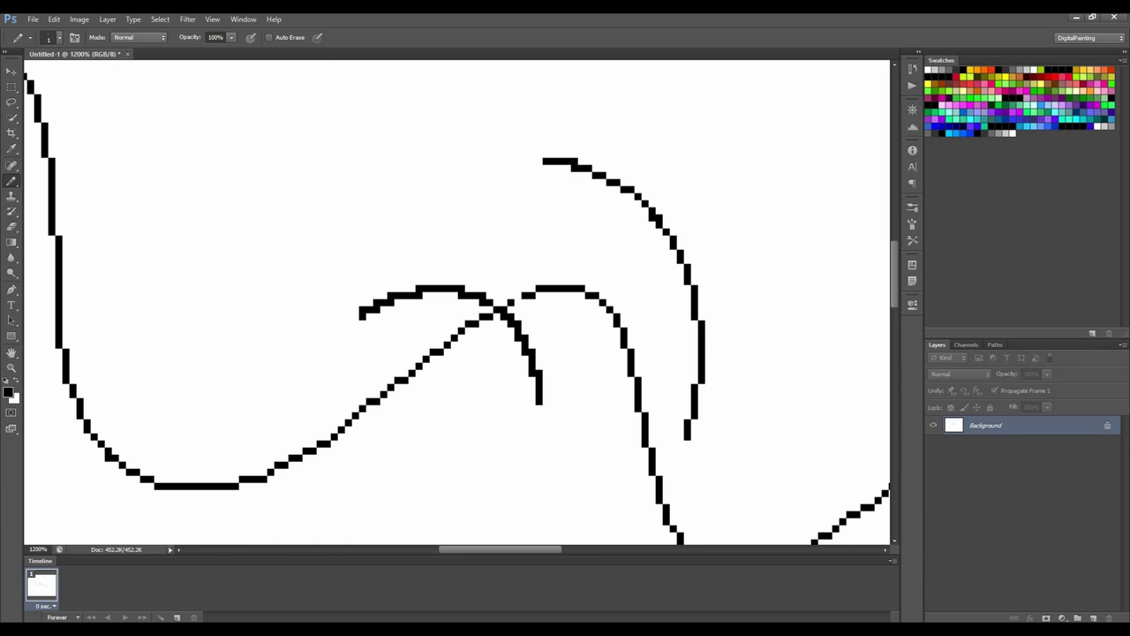
# Step: Start a new arc at the left side, curving up and to the right
pyautogui.press('x')
pyautogui.press('x')
pyautogui.click(192, 316)
pyautogui.moveTo(218, 250)
pyautogui.mouseDown()
pyautogui.moveTo(300, 194)
pyautogui.moveTo(287, 204)
pyautogui.moveTo(358, 190)
pyautogui.moveTo(490, 229)
pyautogui.moveTo(520, 186)
pyautogui.moveTo(536, 192)
pyautogui.moveTo(537, 154)
pyautogui.moveTo(499, 113)
pyautogui.moveTo(468, 103)
pyautogui.moveTo(322, 118)
pyautogui.mouseUp()
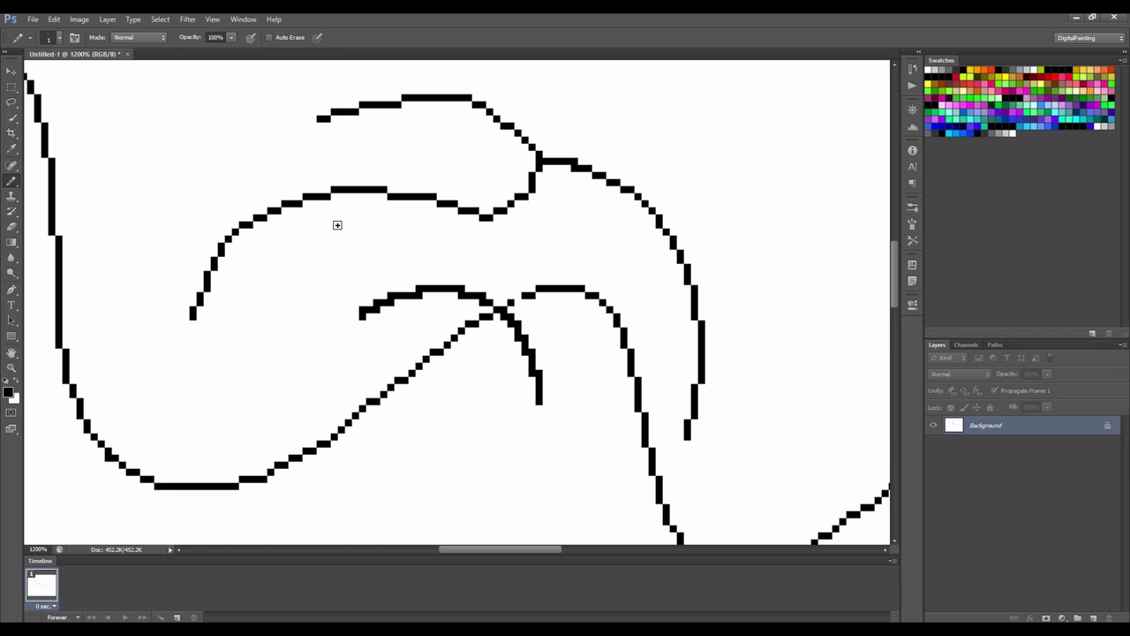
pyautogui.moveTo(244, 231)
pyautogui.mouseDown()
pyautogui.moveTo(220, 246)
pyautogui.moveTo(254, 220)
pyautogui.mouseUp()
# Step: Clean up stray pixels at the new curve's end and smooth the right arc, swapping colours with X
pyautogui.press('x')
pyautogui.press('x')
pyautogui.press('x')
pyautogui.click(221, 251)
pyautogui.press('x')
pyautogui.press('x')
pyautogui.click(212, 258)
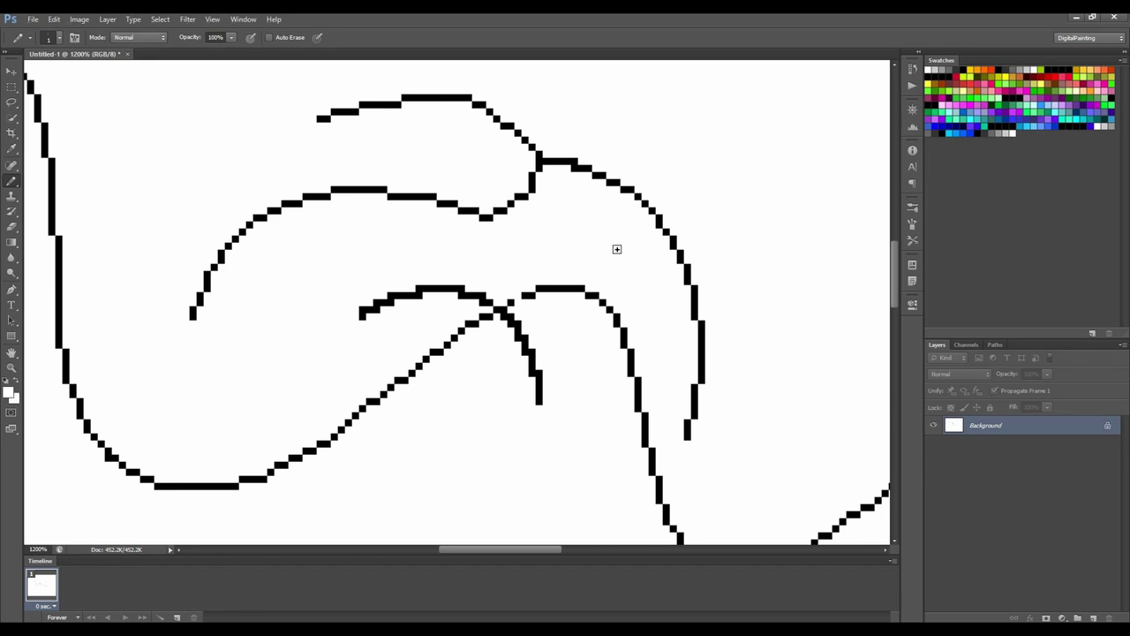
pyautogui.press('x')
pyautogui.click(499, 216)
pyautogui.press('x')
pyautogui.click(499, 209)
# Step: Centre the drawing and set the pencil size to 4 px in the brush picker
pyautogui.press('x')
pyautogui.scroll(-5, 686, 336)
pyautogui.scroll(2, 615, 379)
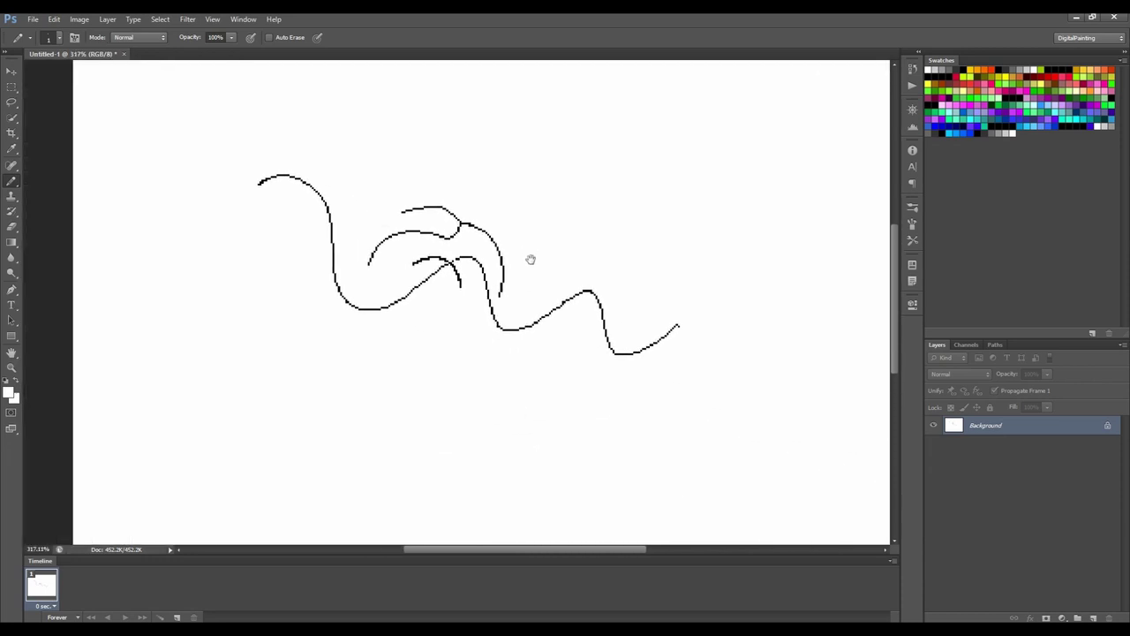
pyautogui.moveTo(530, 258); pyautogui.dragTo(477, 263)
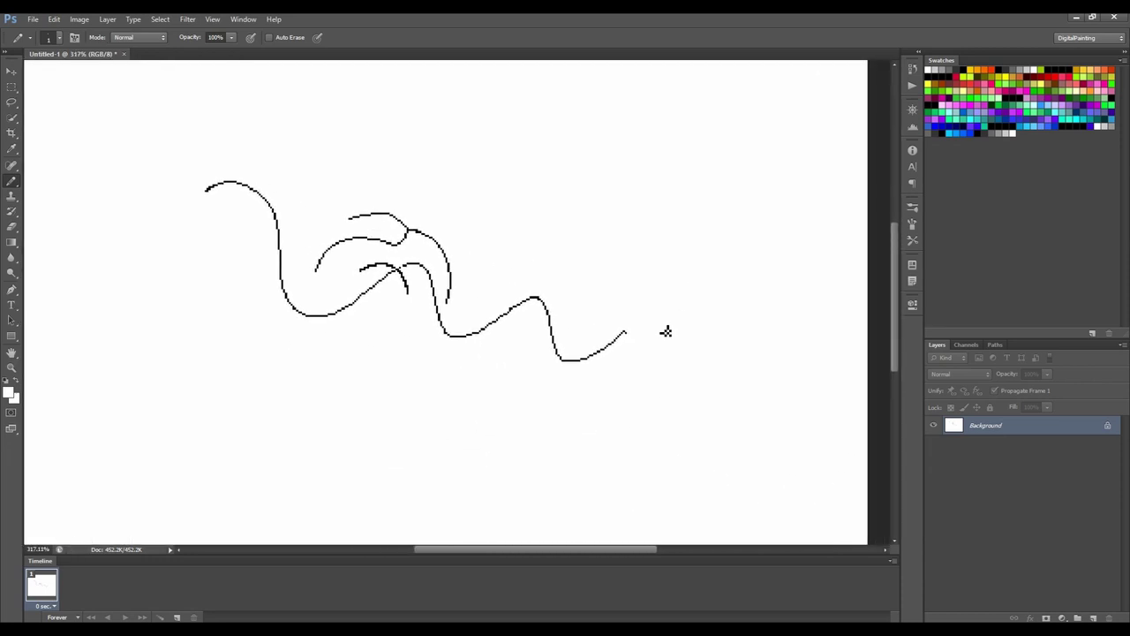
pyautogui.rightClick(597, 203)
pyautogui.doubleClick(692, 212)
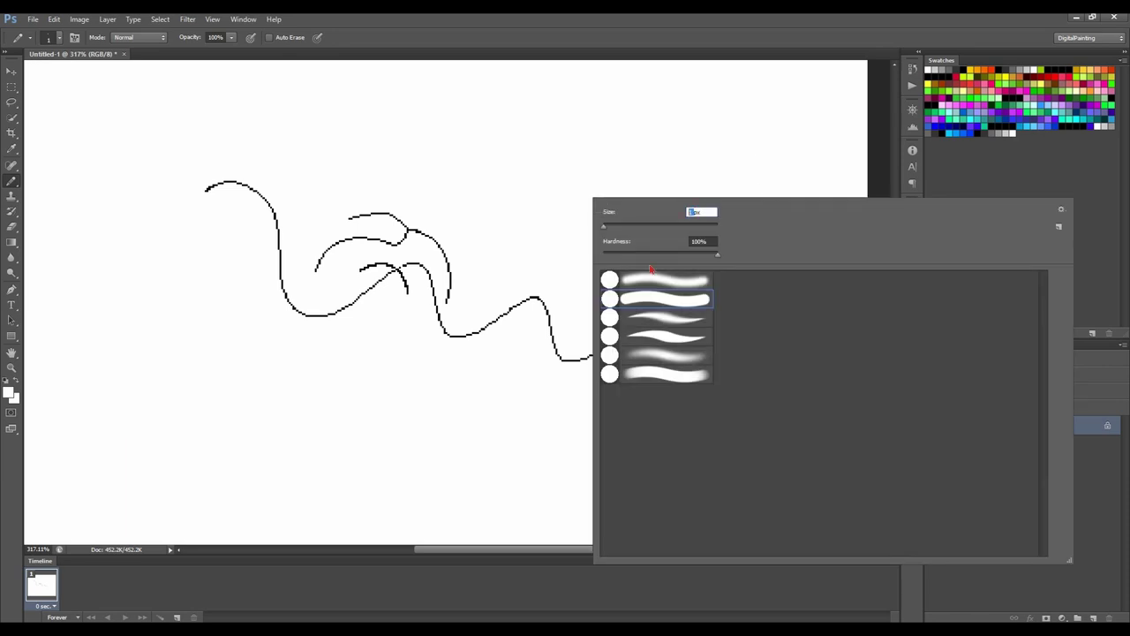
pyautogui.write('4')
pyautogui.press('Return')
# Step: Enable Shape Dynamics in the Brush panel with size controlled by Pen Pressure
pyautogui.click(913, 228)
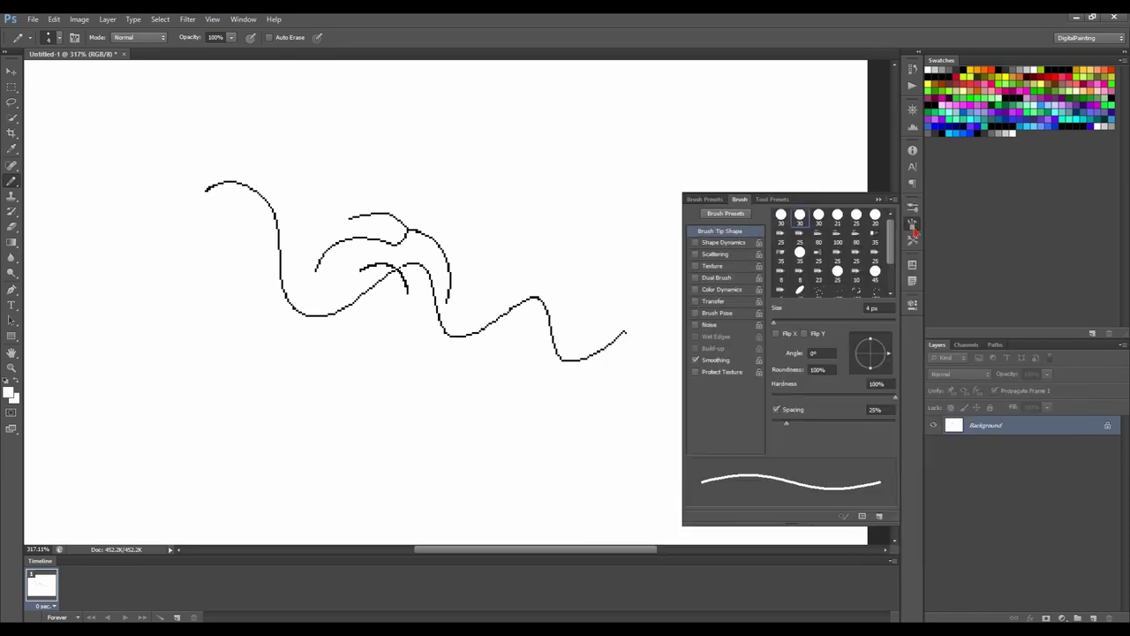
pyautogui.click(695, 244)
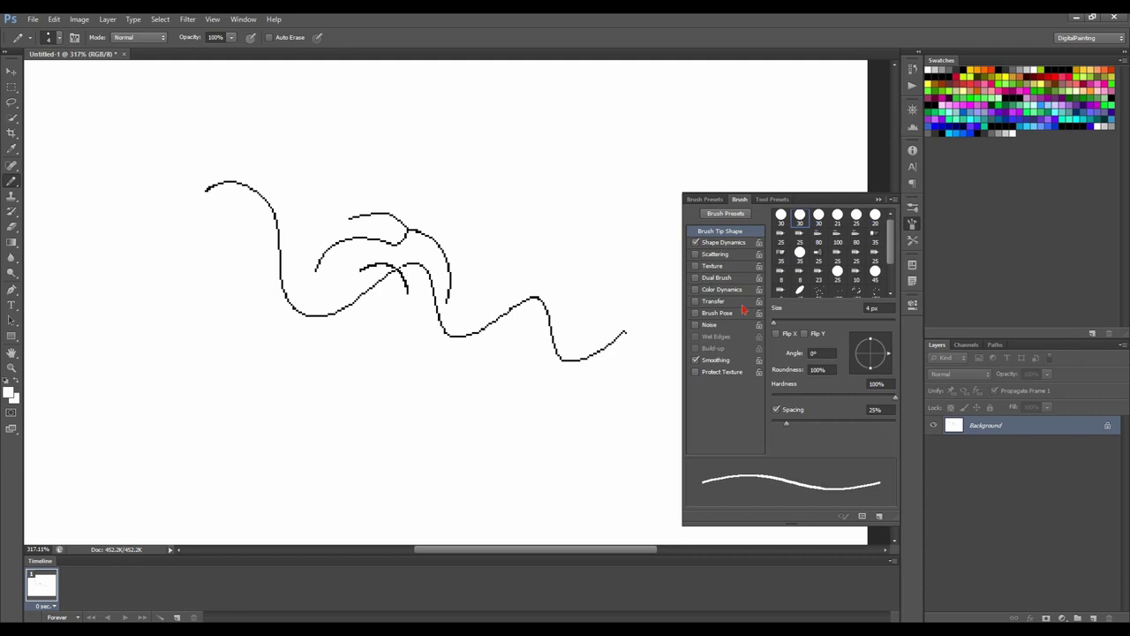
pyautogui.click(738, 246)
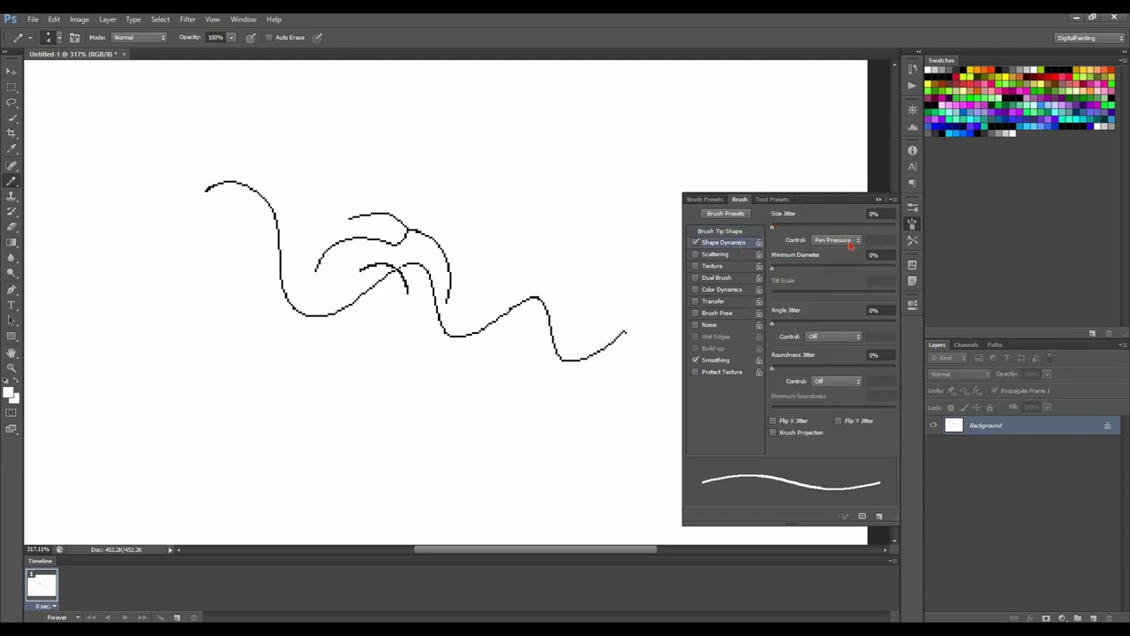
pyautogui.click(851, 242)
pyautogui.click(842, 276)
# Step: Paint a tapering curve, a hooked loop and a vertical line as pressure tests
pyautogui.moveTo(497, 175)
pyautogui.mouseDown()
pyautogui.moveTo(584, 220)
pyautogui.moveTo(623, 215)
pyautogui.mouseUp()
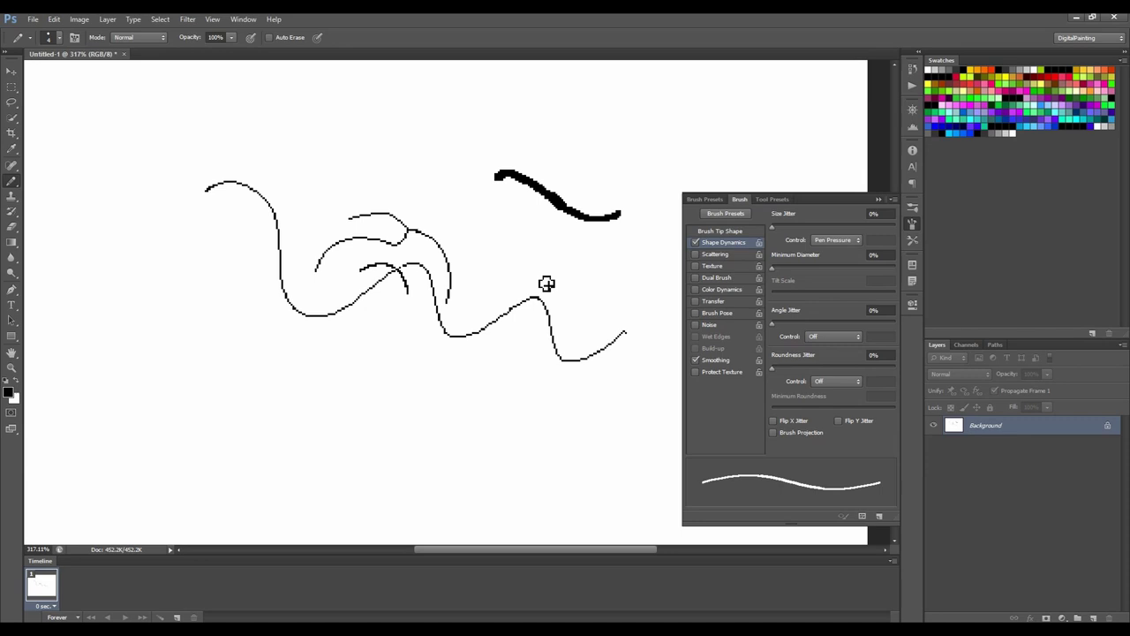
pyautogui.moveTo(633, 265); pyautogui.dragTo(641, 212)
pyautogui.moveTo(648, 156)
pyautogui.mouseDown()
pyautogui.moveTo(596, 173)
pyautogui.moveTo(661, 218)
pyautogui.mouseUp()
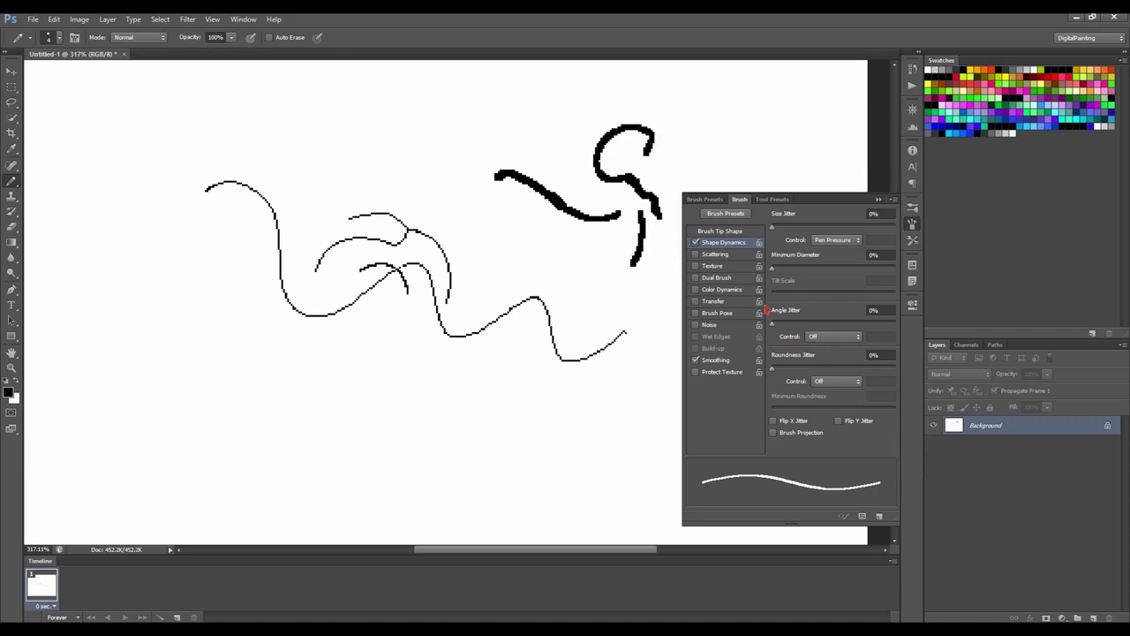
pyautogui.click(735, 233)
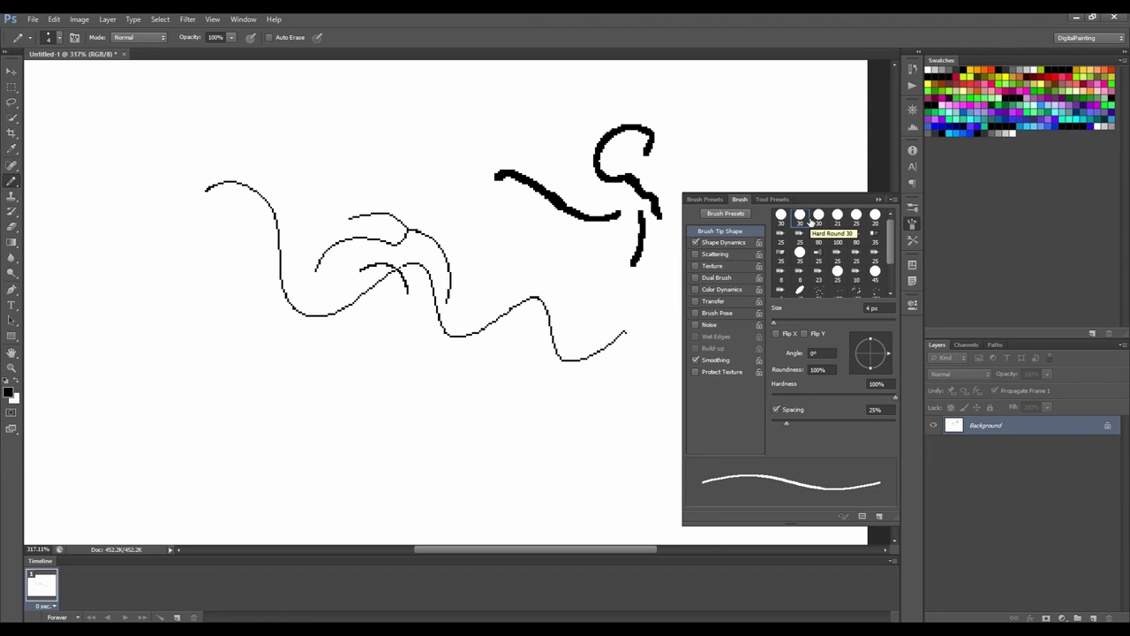
# Step: Fill a one-pixel marquee selection with black and save it via Edit > Define Brush Preset as '1'
pyautogui.moveTo(571, 245); pyautogui.dragTo(635, 216)
pyautogui.press('m')
pyautogui.moveTo(550, 274)
pyautogui.mouseDown()
pyautogui.moveTo(555, 287)
pyautogui.moveTo(568, 277)
pyautogui.moveTo(555, 280)
pyautogui.mouseUp()
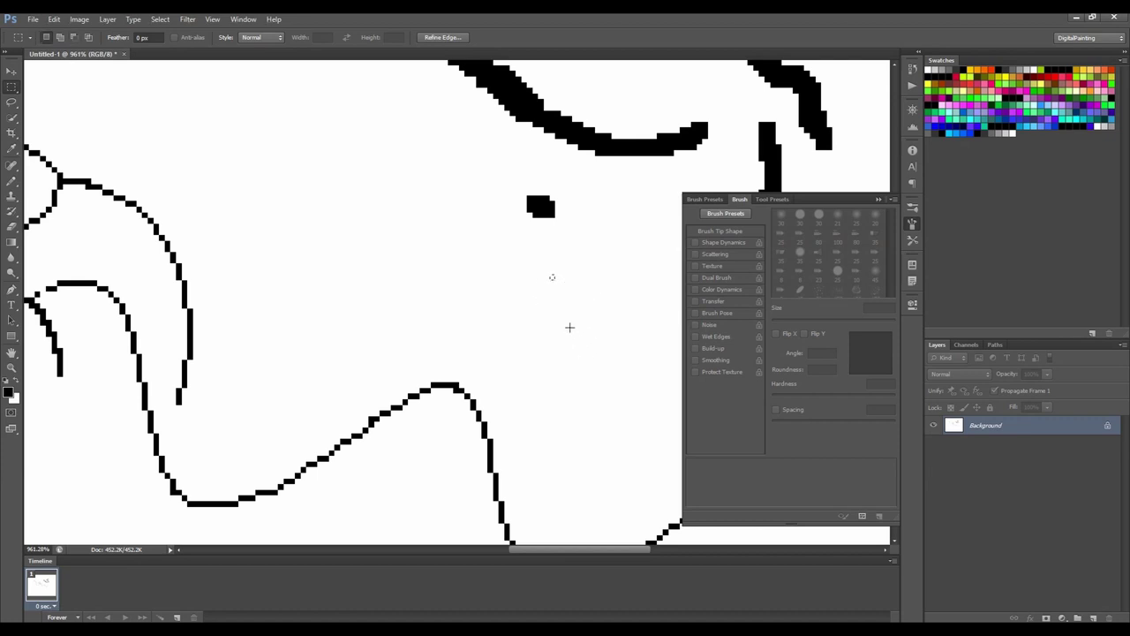
pyautogui.hotkey('alt', 'BackSpace')
pyautogui.click(54, 19)
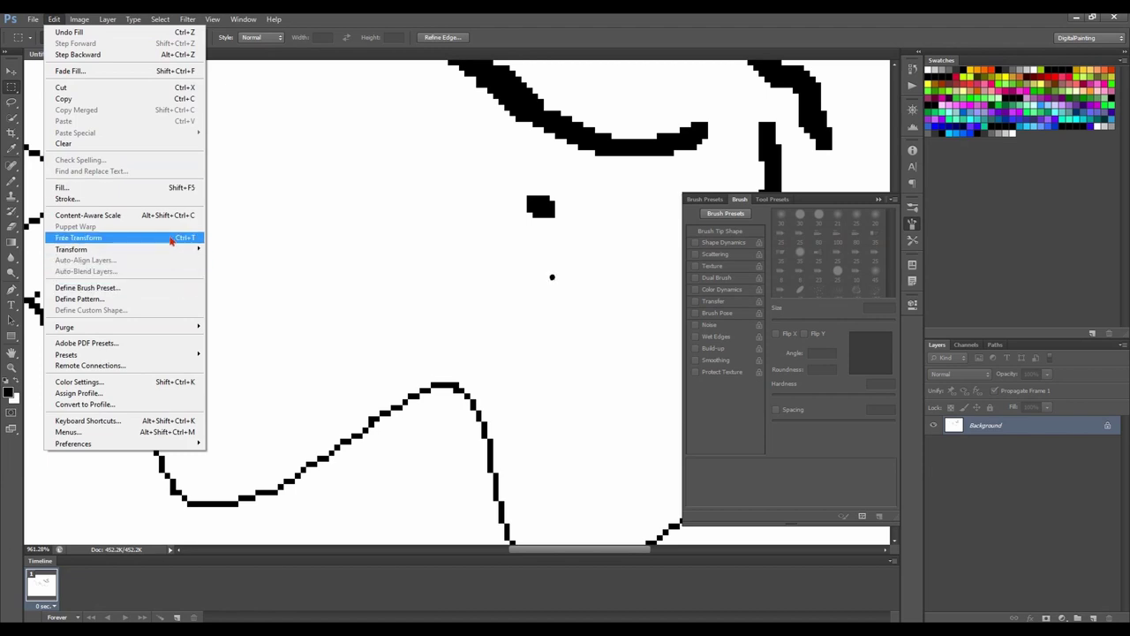
pyautogui.click(176, 287)
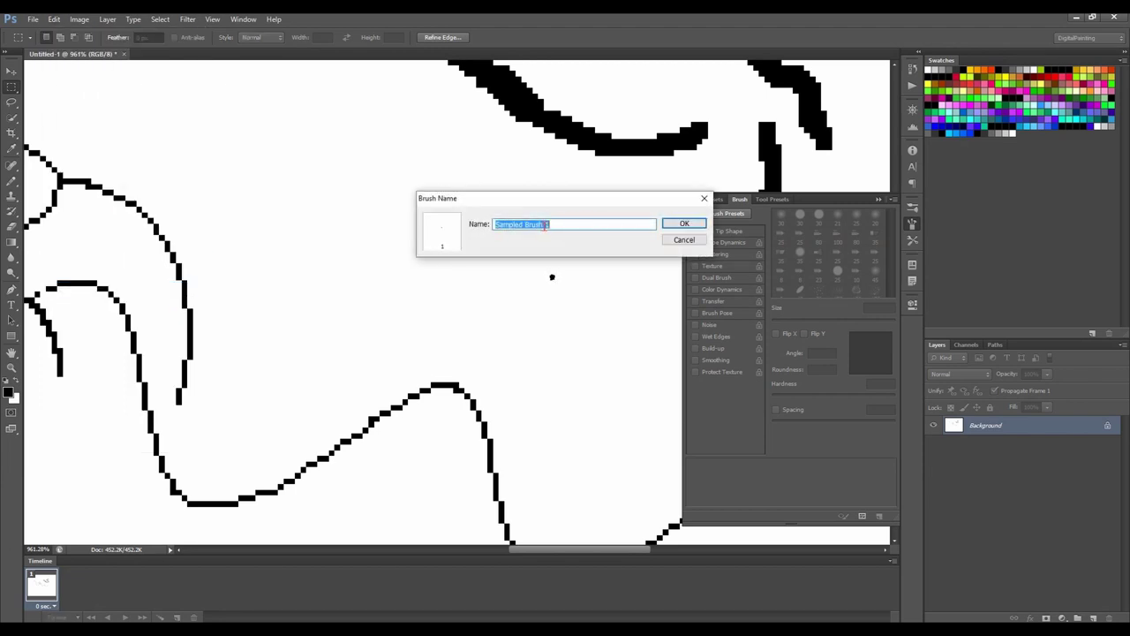
pyautogui.write('1')
pyautogui.click(684, 224)
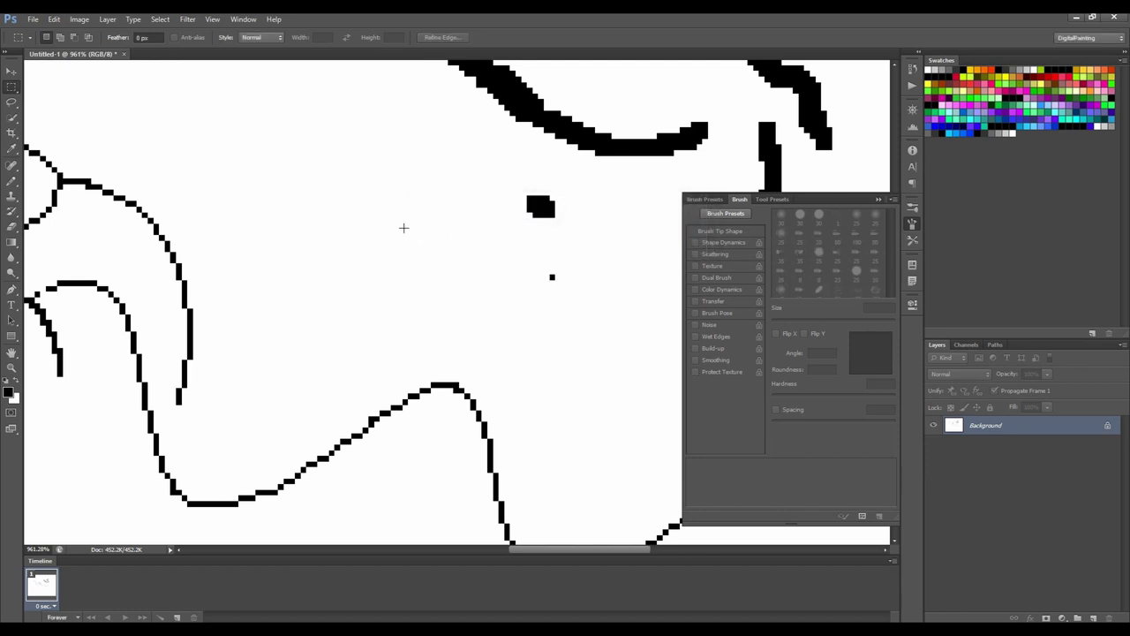
# Step: Pick the new 1 px brush preset on the pencil and try, then undo, a test stroke
pyautogui.press('b')
pyautogui.rightClick(451, 201)
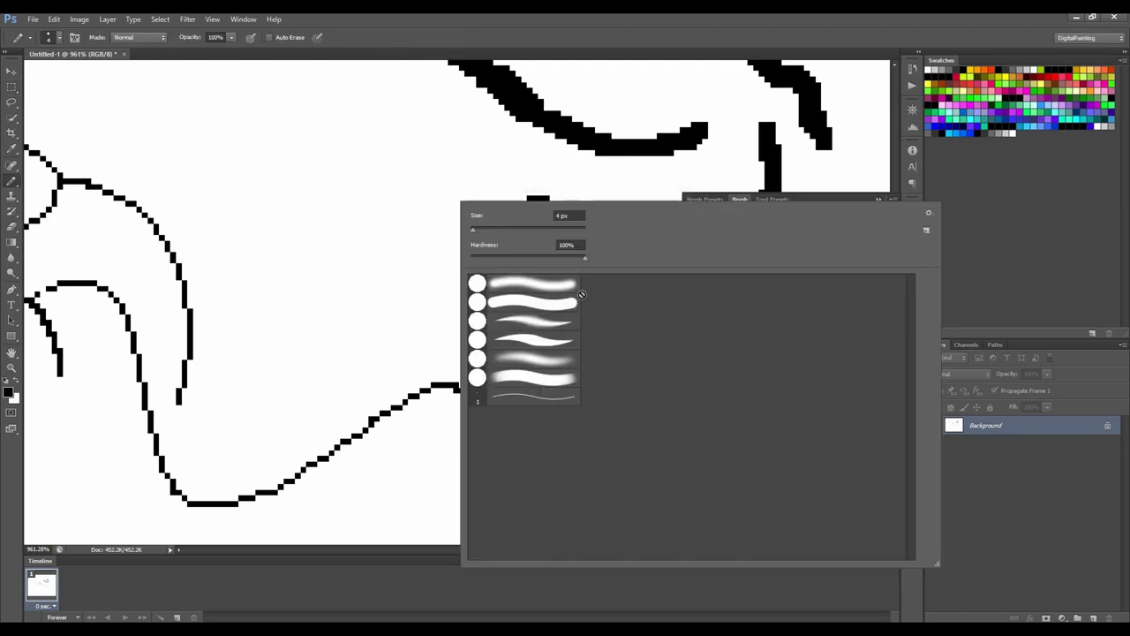
pyautogui.click(521, 400)
pyautogui.moveTo(353, 183)
pyautogui.mouseDown()
pyautogui.moveTo(438, 289)
pyautogui.moveTo(565, 403)
pyautogui.moveTo(612, 432)
pyautogui.mouseUp()
pyautogui.hotkey('ctrl', 'z')
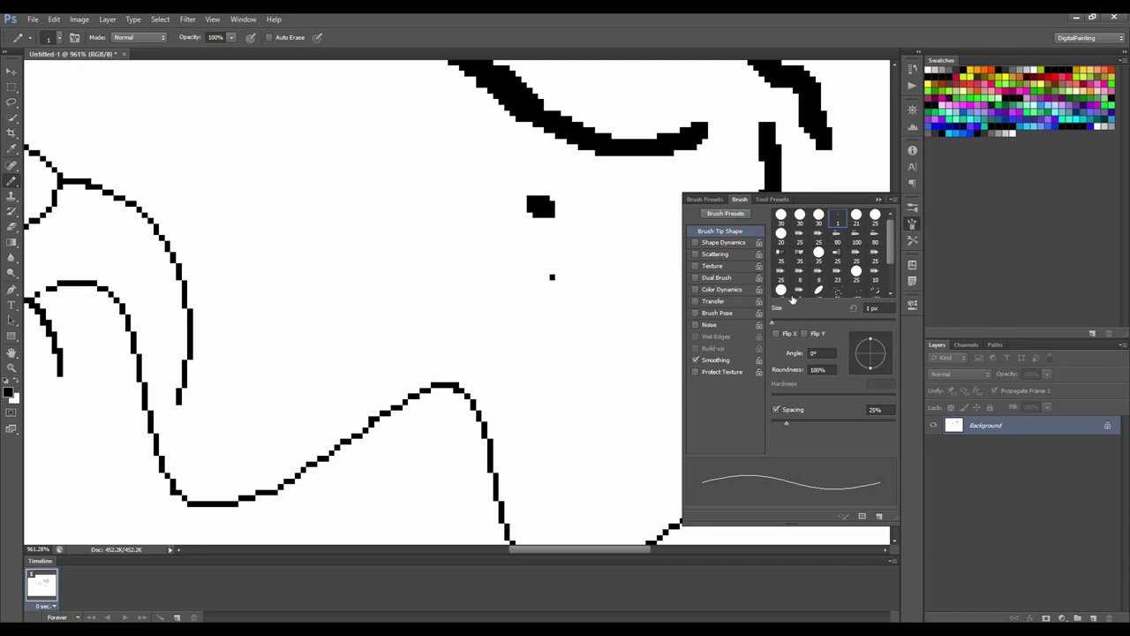
# Step: Set the brush size to 4 px and draw a thick stroke, a curve and a loop
pyautogui.click(870, 308)
pyautogui.write('4')
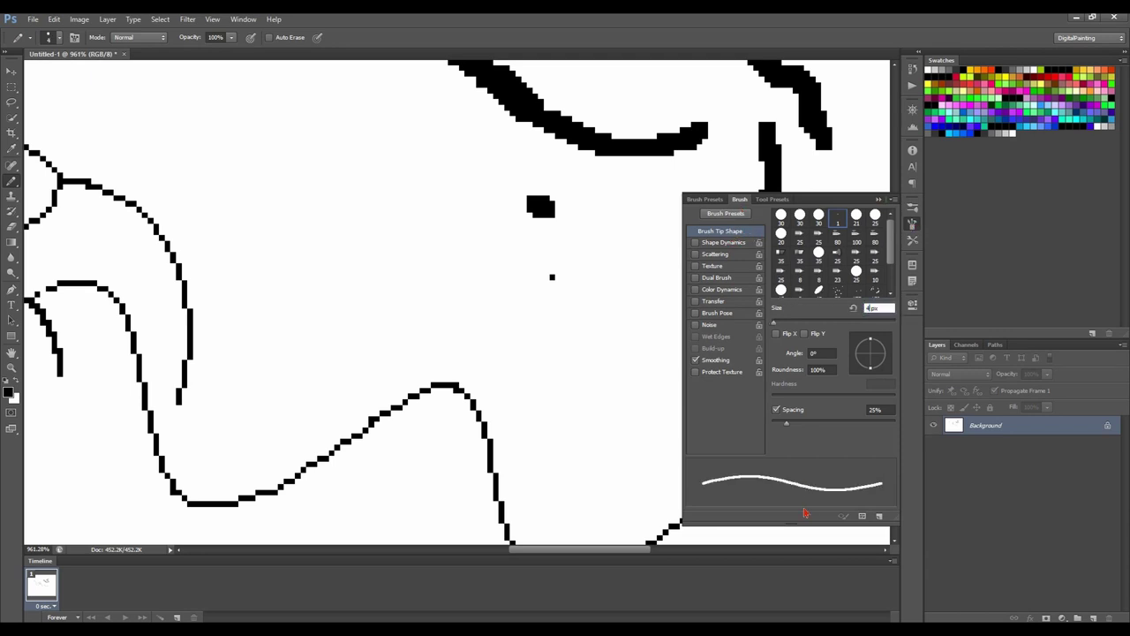
pyautogui.press('Return')
pyautogui.moveTo(363, 272)
pyautogui.mouseDown()
pyautogui.moveTo(528, 364)
pyautogui.moveTo(623, 464)
pyautogui.mouseUp()
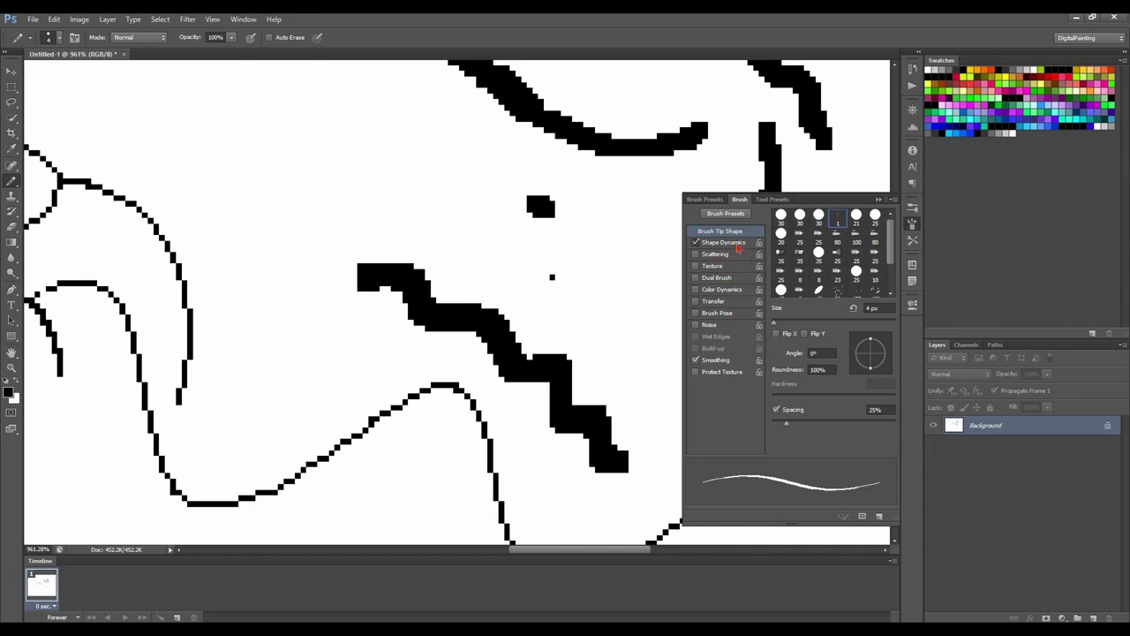
pyautogui.click(733, 243)
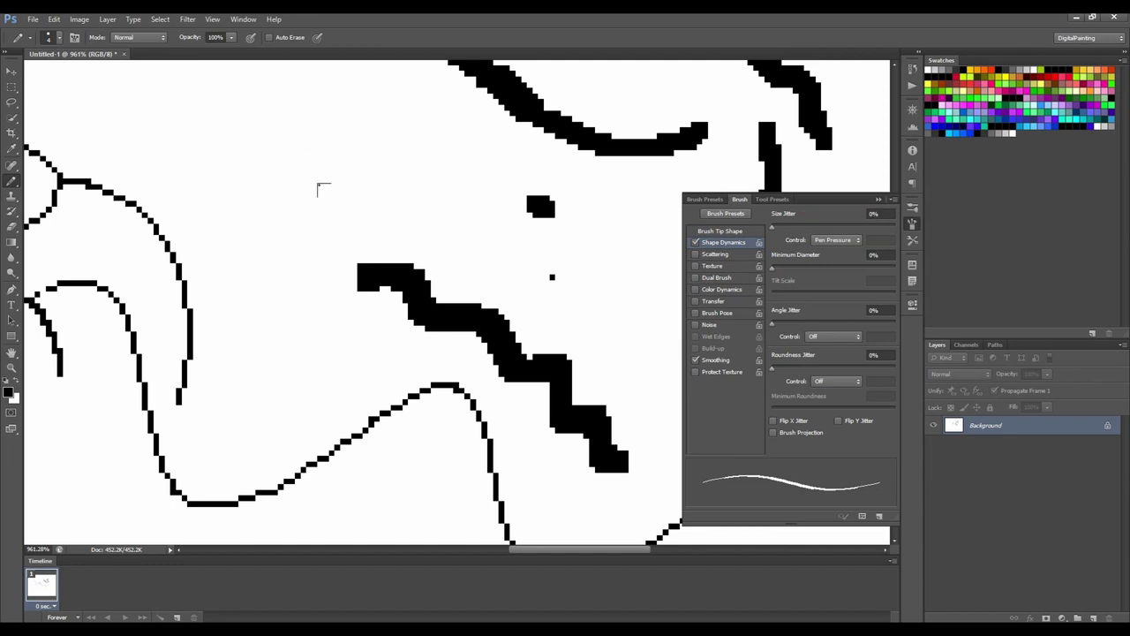
pyautogui.moveTo(426, 169)
pyautogui.mouseDown()
pyautogui.moveTo(510, 256)
pyautogui.moveTo(265, 151)
pyautogui.moveTo(313, 265)
pyautogui.moveTo(402, 217)
pyautogui.moveTo(422, 269)
pyautogui.mouseUp()
pyautogui.moveTo(233, 434)
pyautogui.mouseDown()
pyautogui.moveTo(244, 379)
pyautogui.moveTo(397, 391)
pyautogui.mouseUp()
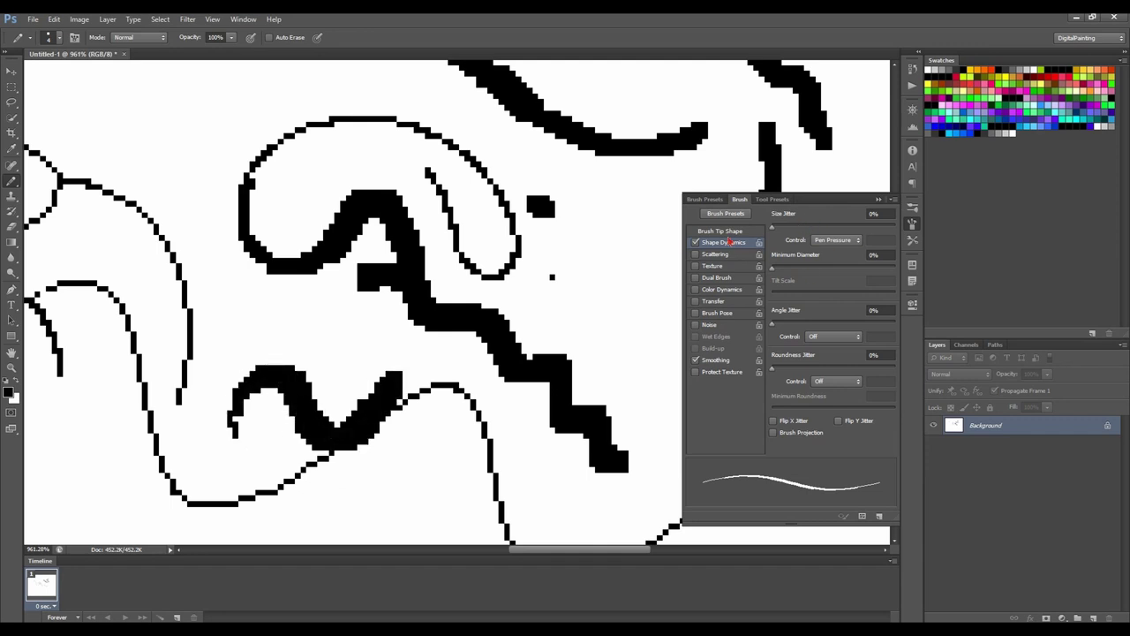
# Step: Set the Brush Tip Shape size to 8 px
pyautogui.click(728, 231)
pyautogui.click(871, 309)
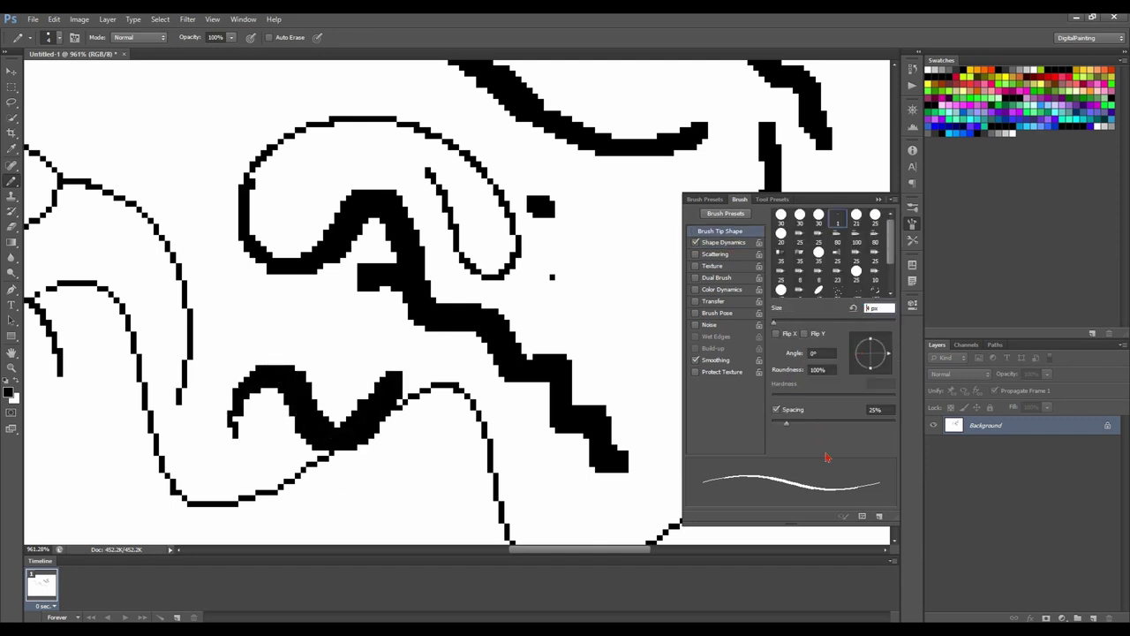
pyautogui.write('8')
pyautogui.press('Return')
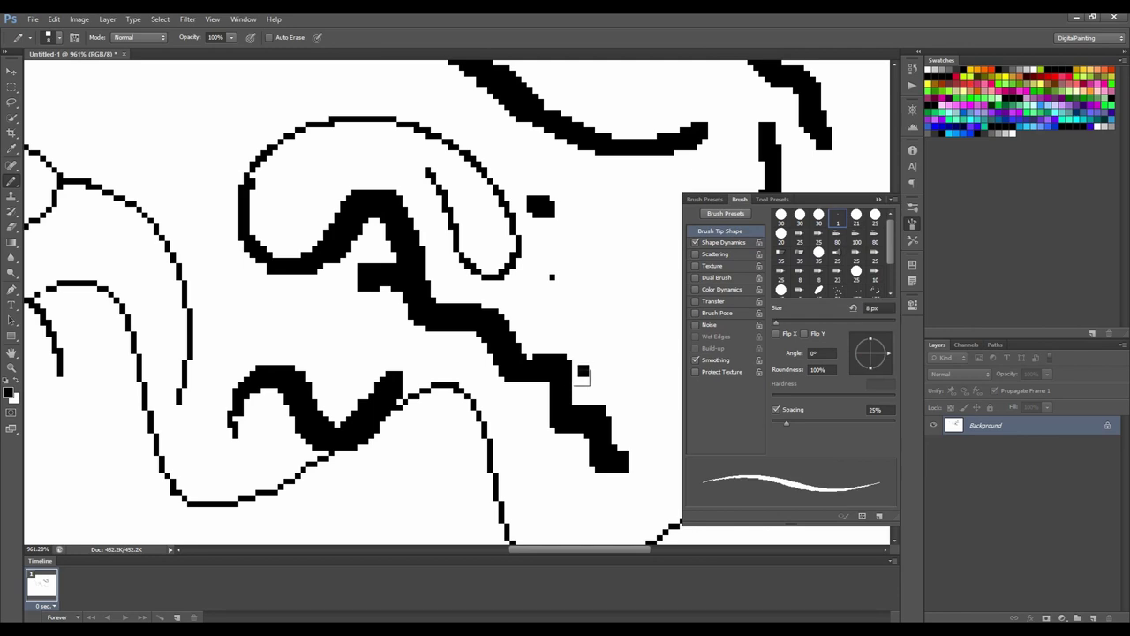
# Step: Draw tapered pressure test strokes with the 8 px pencil, undoing the bad ones
pyautogui.scroll(-1, 625, 324)
pyautogui.scroll(-3, 589, 275)
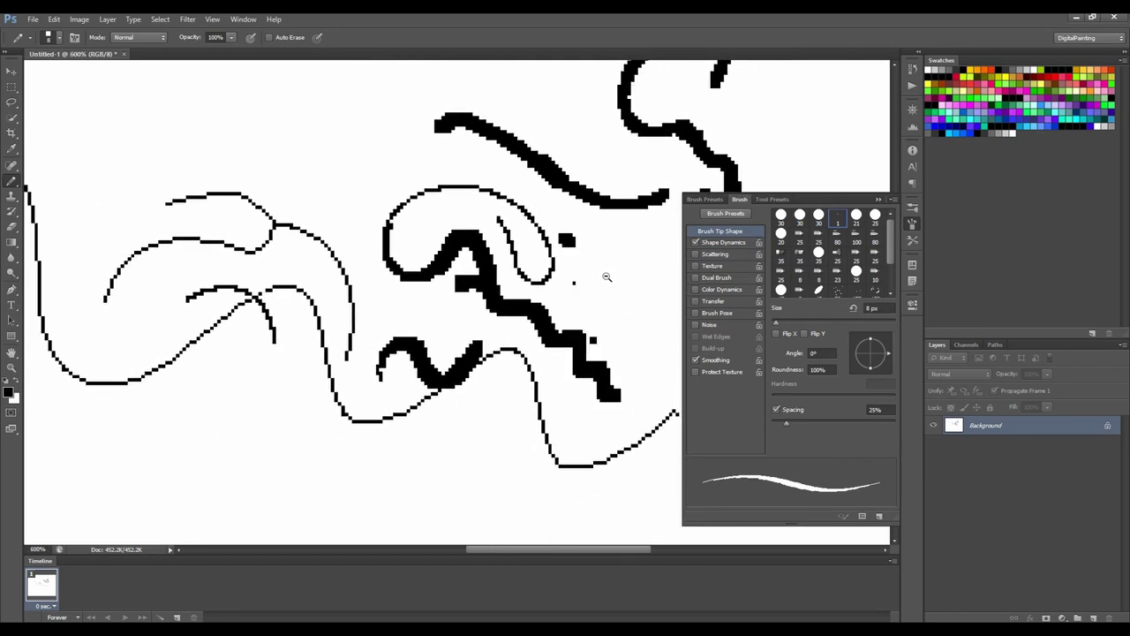
pyautogui.moveTo(288, 231)
pyautogui.mouseDown()
pyautogui.moveTo(346, 231)
pyautogui.moveTo(389, 259)
pyautogui.moveTo(389, 301)
pyautogui.moveTo(430, 341)
pyautogui.moveTo(530, 187)
pyautogui.moveTo(582, 334)
pyautogui.mouseUp()
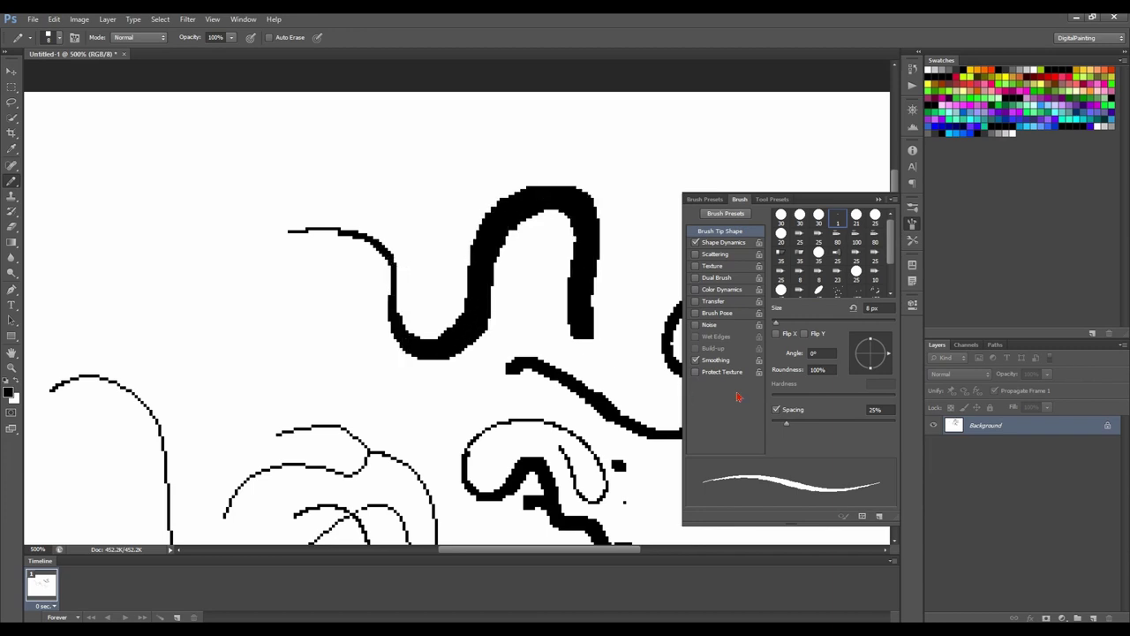
pyautogui.moveTo(405, 174)
pyautogui.mouseDown()
pyautogui.moveTo(463, 232)
pyautogui.moveTo(600, 181)
pyautogui.mouseUp()
pyautogui.hotkey('ctrl', 'z')
pyautogui.moveTo(227, 265)
pyautogui.mouseDown()
pyautogui.moveTo(252, 303)
pyautogui.moveTo(318, 353)
pyautogui.moveTo(433, 265)
pyautogui.mouseUp()
pyautogui.hotkey('ctrl', 'z')
pyautogui.moveTo(245, 339)
pyautogui.mouseDown()
pyautogui.moveTo(247, 249)
pyautogui.moveTo(260, 242)
pyautogui.mouseUp()
pyautogui.moveTo(228, 284); pyautogui.dragTo(328, 229)
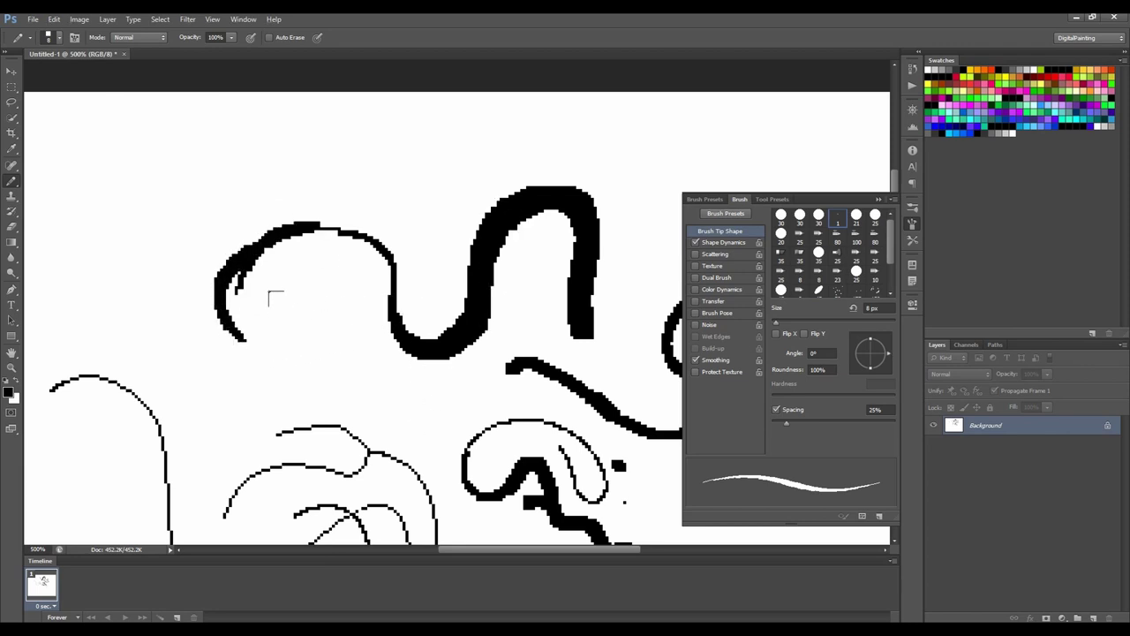
pyautogui.moveTo(277, 263); pyautogui.dragTo(387, 220)
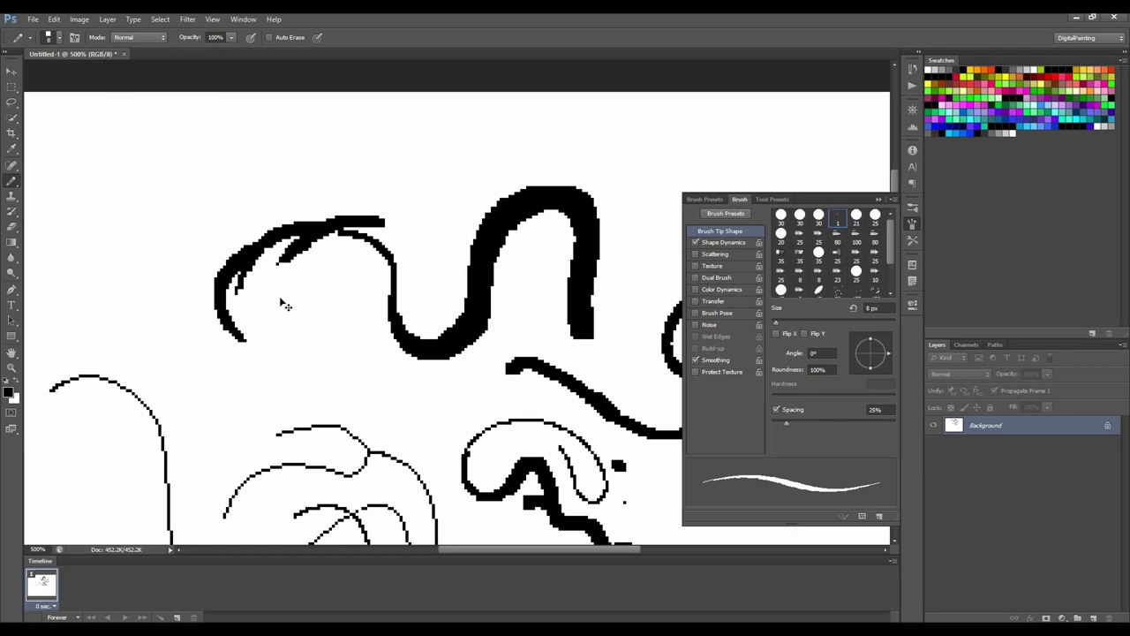
# Step: Invert the canvas colours and back, then set the brush size to 4 px
pyautogui.hotkey('ctrl', 'i')
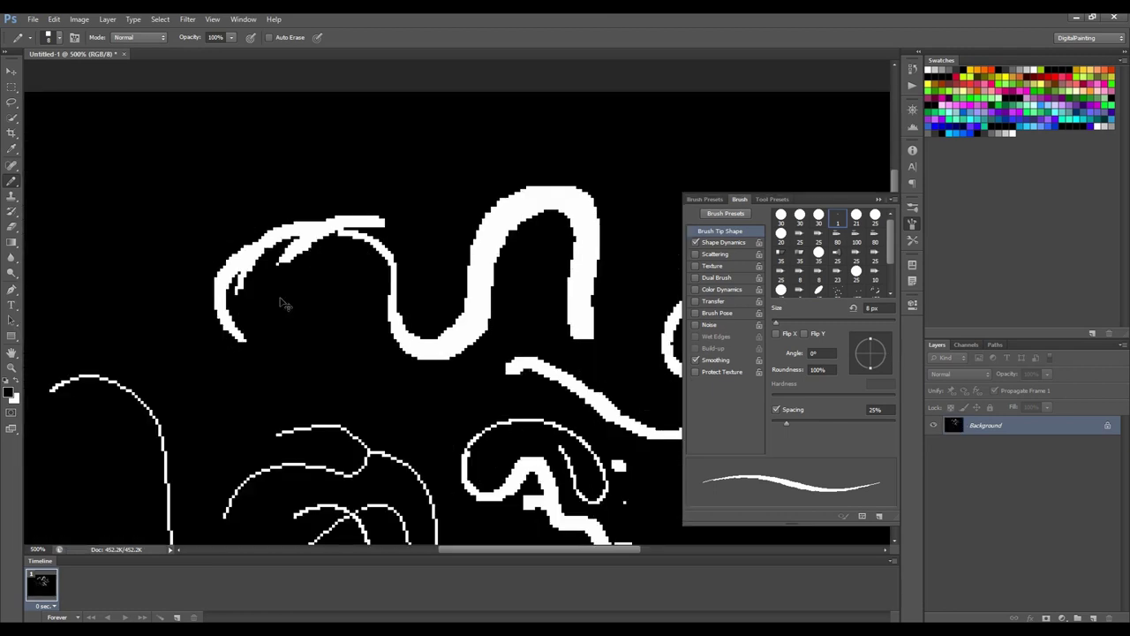
pyautogui.hotkey('ctrl', 'i')
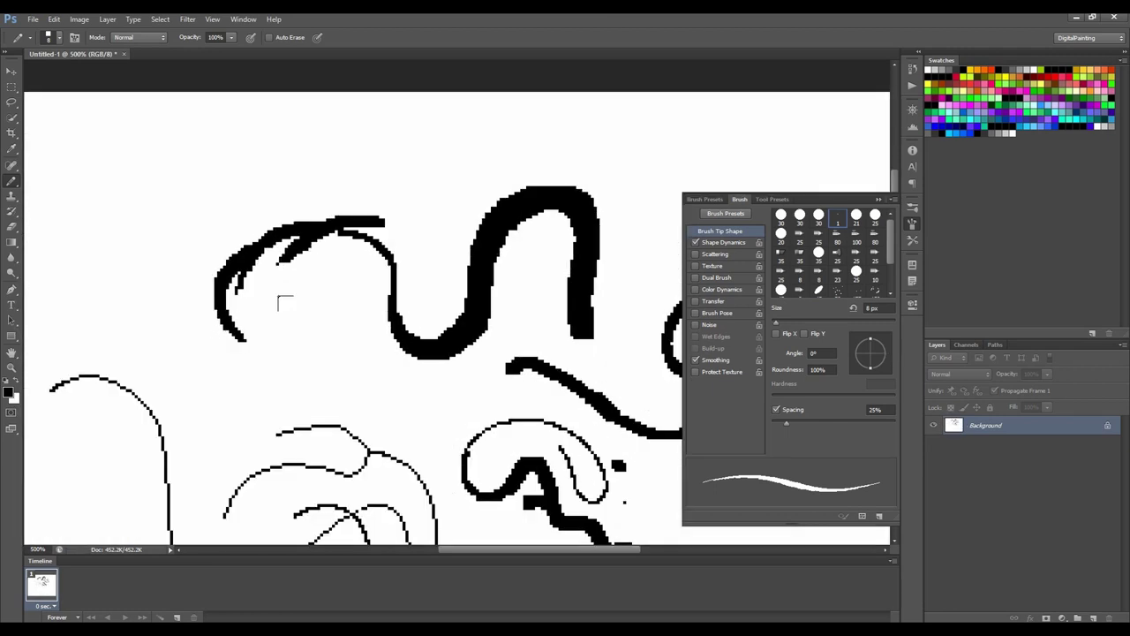
pyautogui.click(872, 308)
pyautogui.write('4')
pyautogui.press('Return')
pyautogui.moveTo(412, 354); pyautogui.dragTo(648, 286)
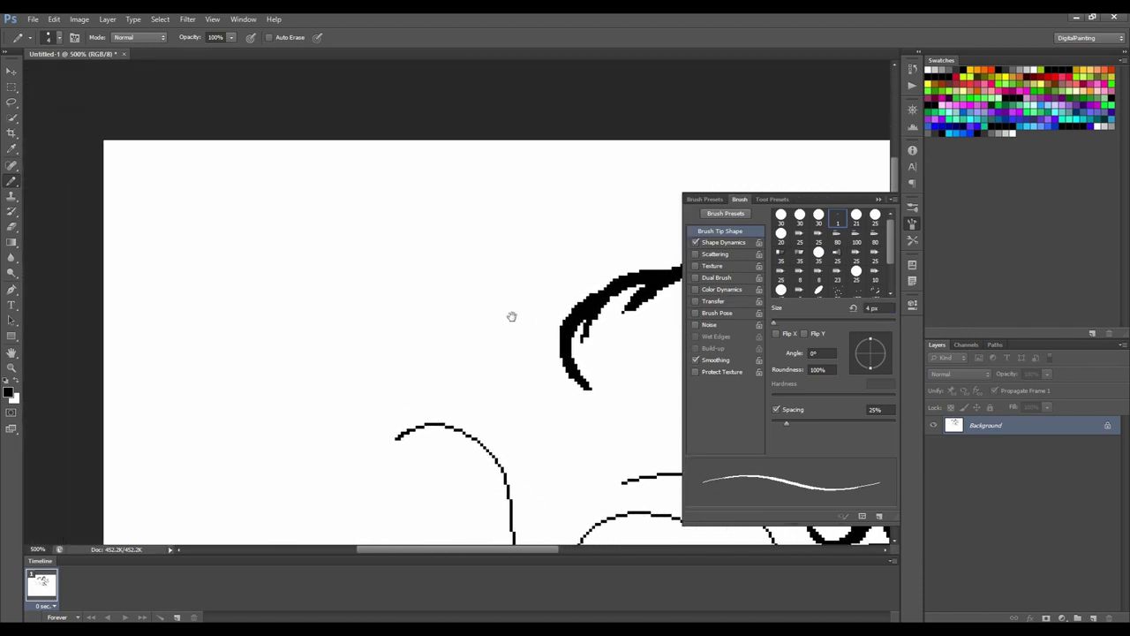
# Step: Switch to the 1 px brush preset and zoom in closely on the pixels
pyautogui.click(484, 298)
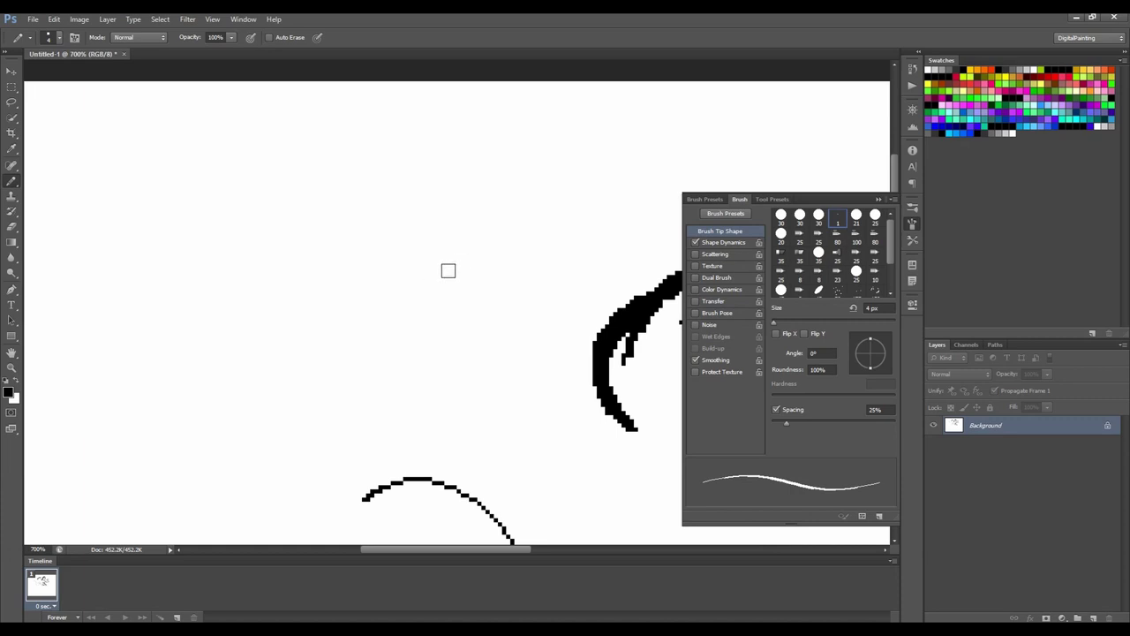
pyautogui.rightClick(442, 270)
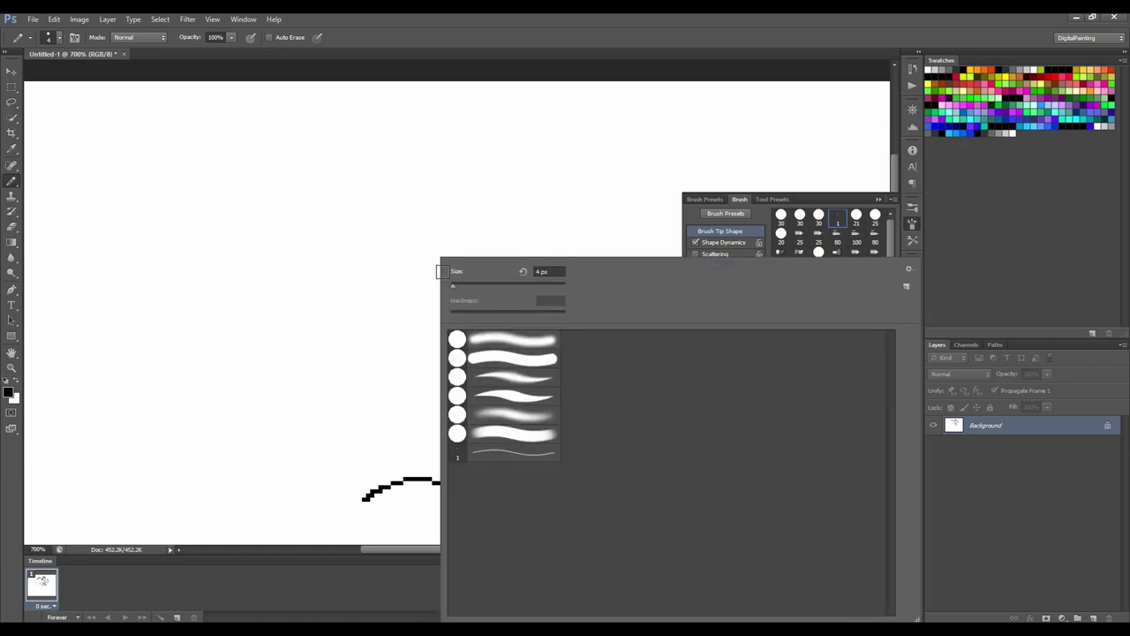
pyautogui.click(506, 455)
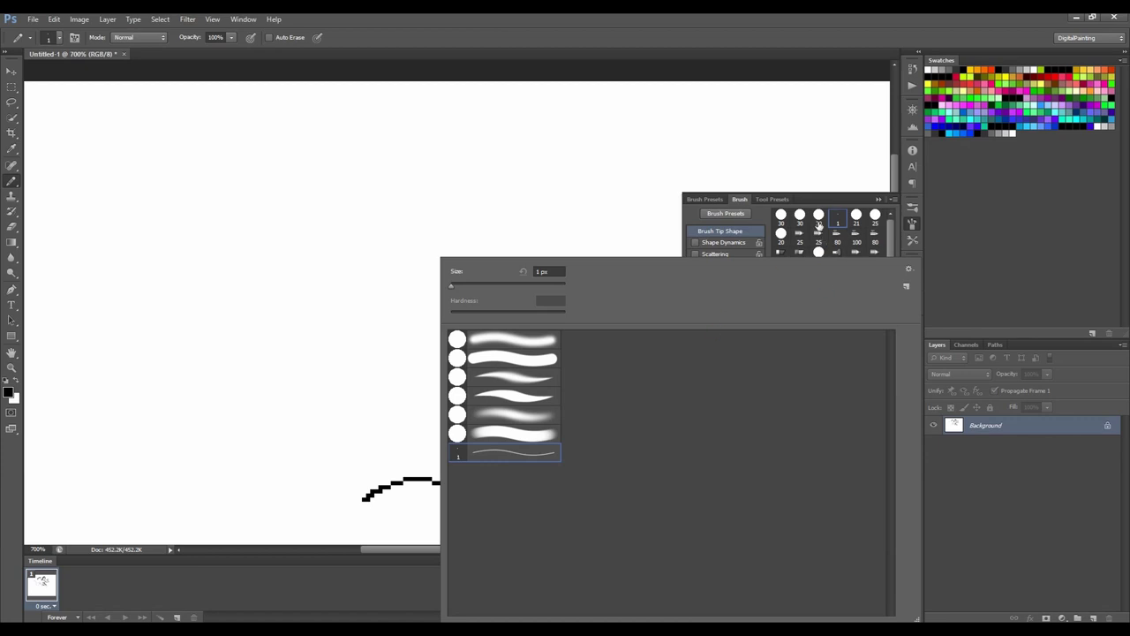
pyautogui.click(607, 51)
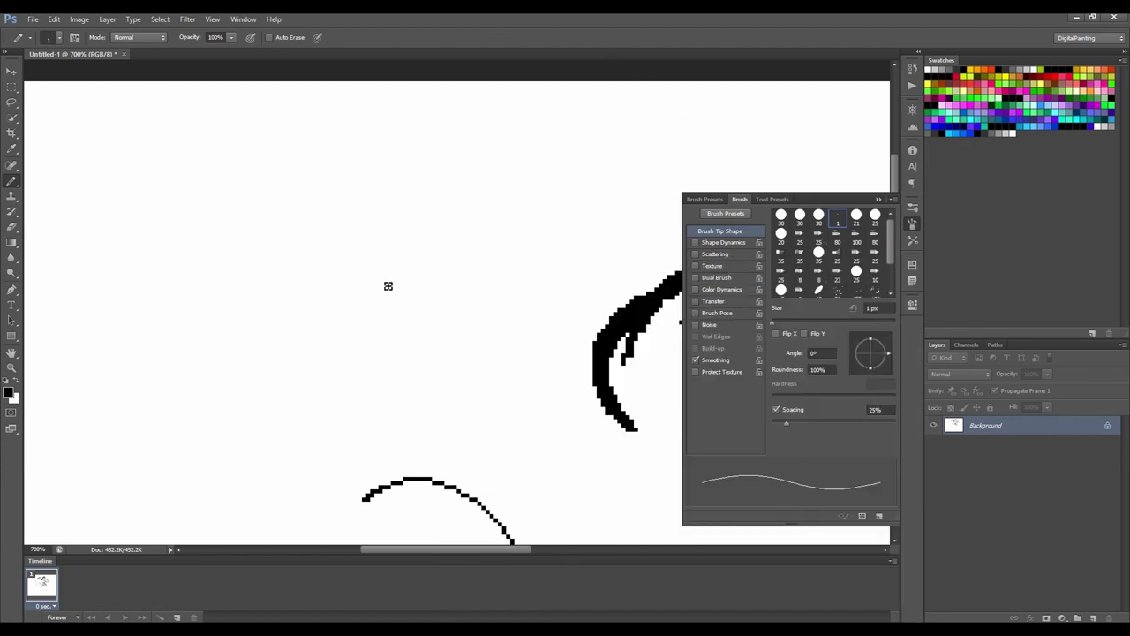
pyautogui.moveTo(390, 292); pyautogui.dragTo(518, 277)
# Step: Paint a checkerboard pattern of single black pixels
pyautogui.click(363, 314)
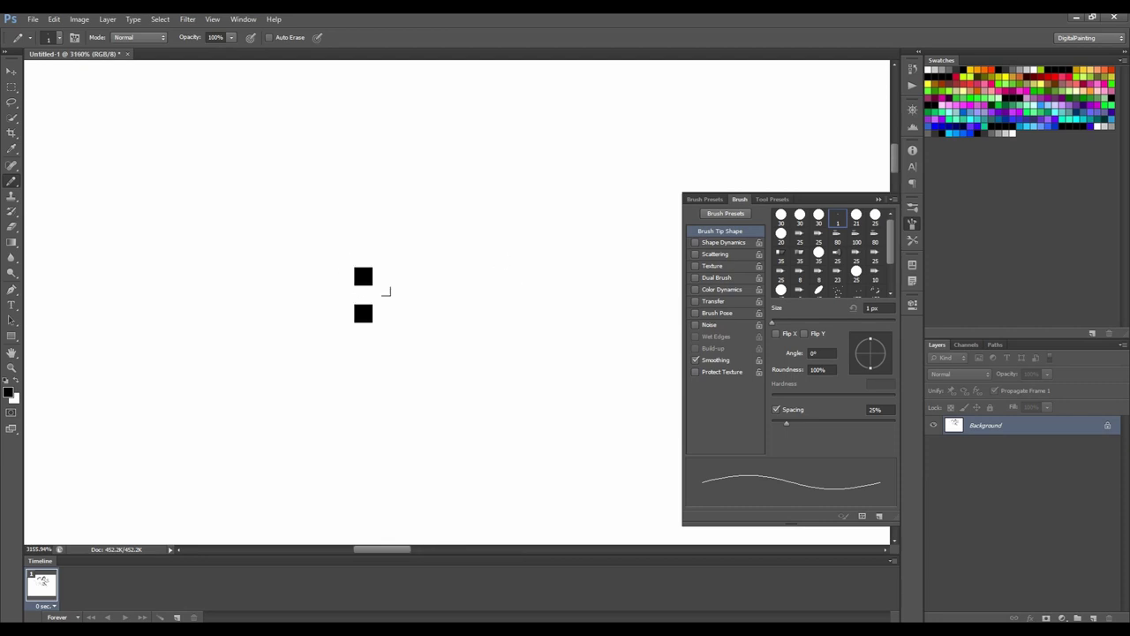
pyautogui.click(381, 294)
pyautogui.click(400, 276)
pyautogui.click(418, 295)
pyautogui.click(400, 314)
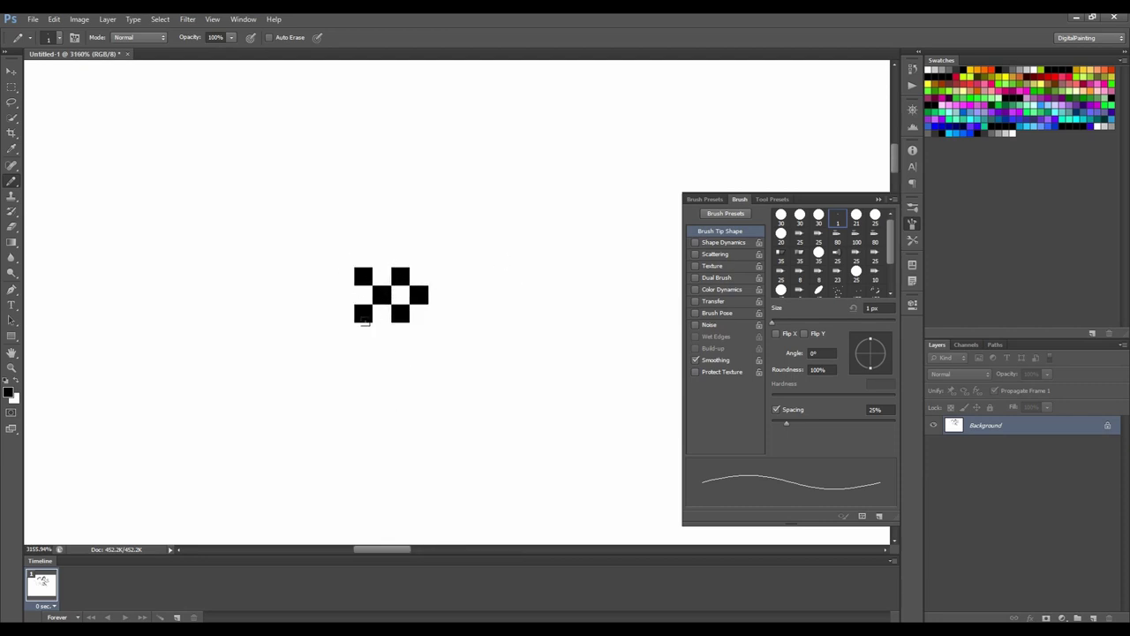
pyautogui.click(381, 332)
pyautogui.click(419, 332)
# Step: Select the 4×4 checkerboard and define it as a brush preset named 'Dither'
pyautogui.press('m')
pyautogui.moveTo(355, 267)
pyautogui.mouseDown()
pyautogui.moveTo(393, 273)
pyautogui.moveTo(430, 309)
pyautogui.moveTo(429, 341)
pyautogui.mouseUp()
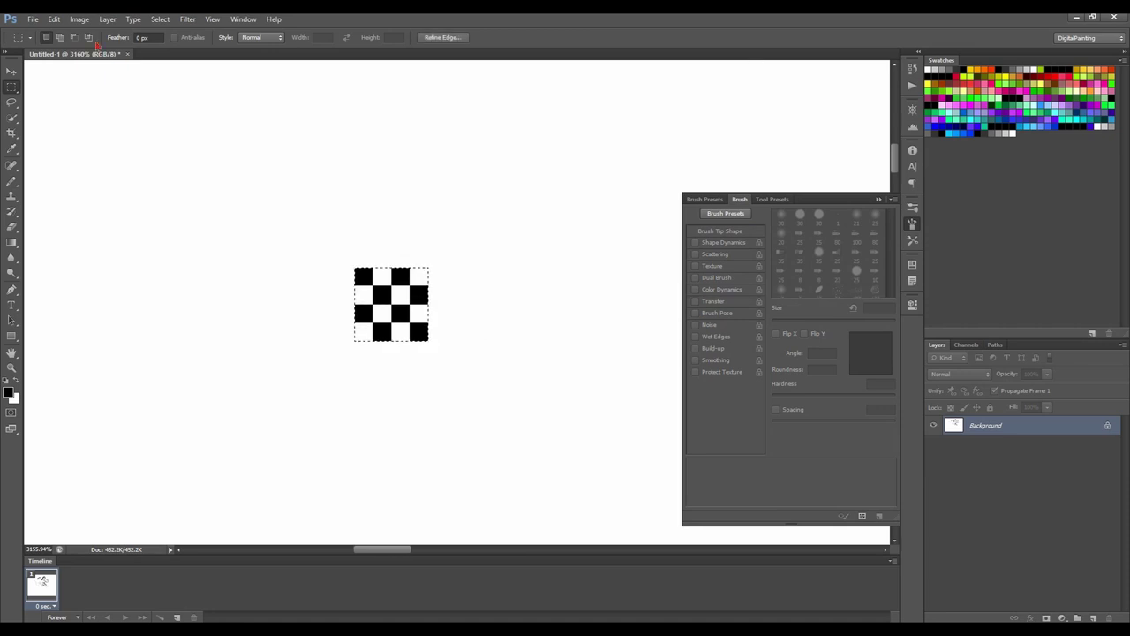
pyautogui.click(54, 19)
pyautogui.click(174, 294)
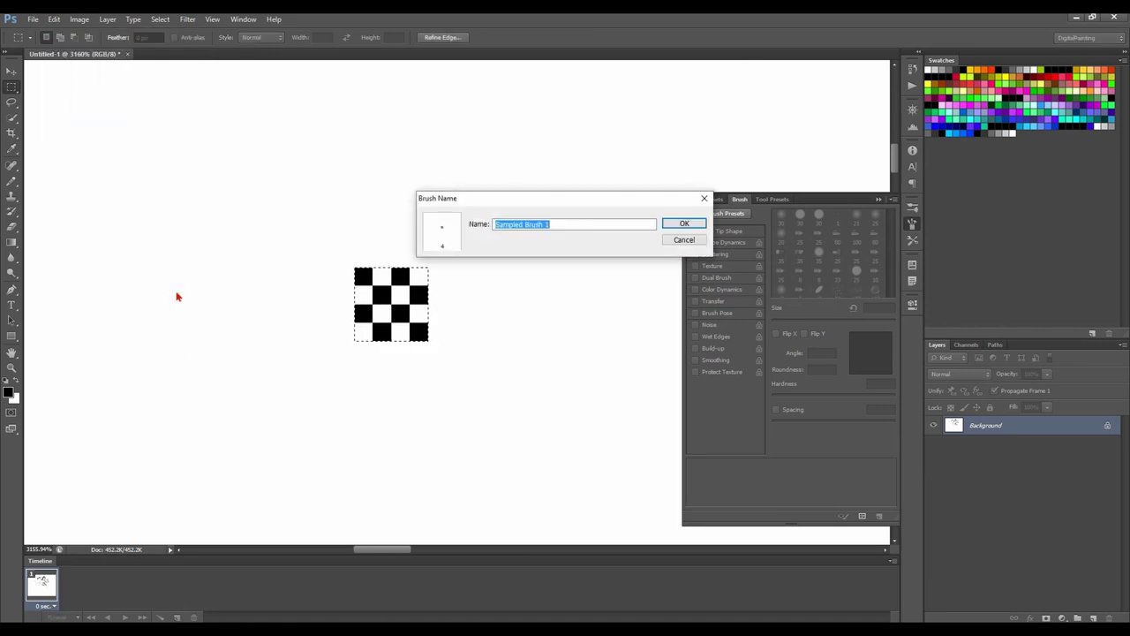
pyautogui.write('DitherTip')
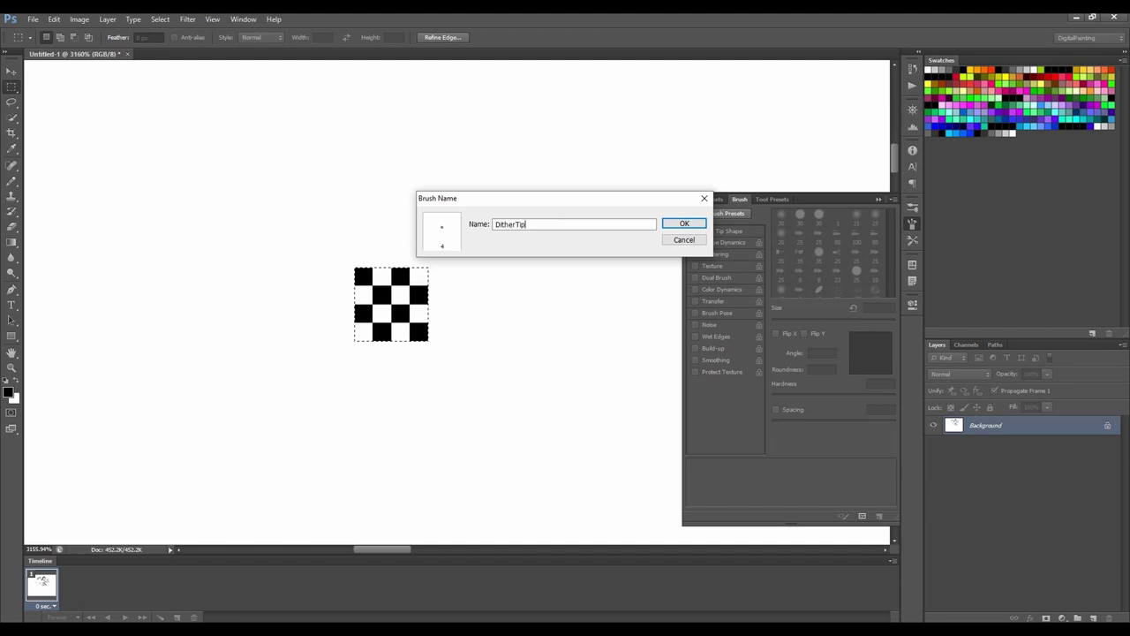
pyautogui.press('Return')
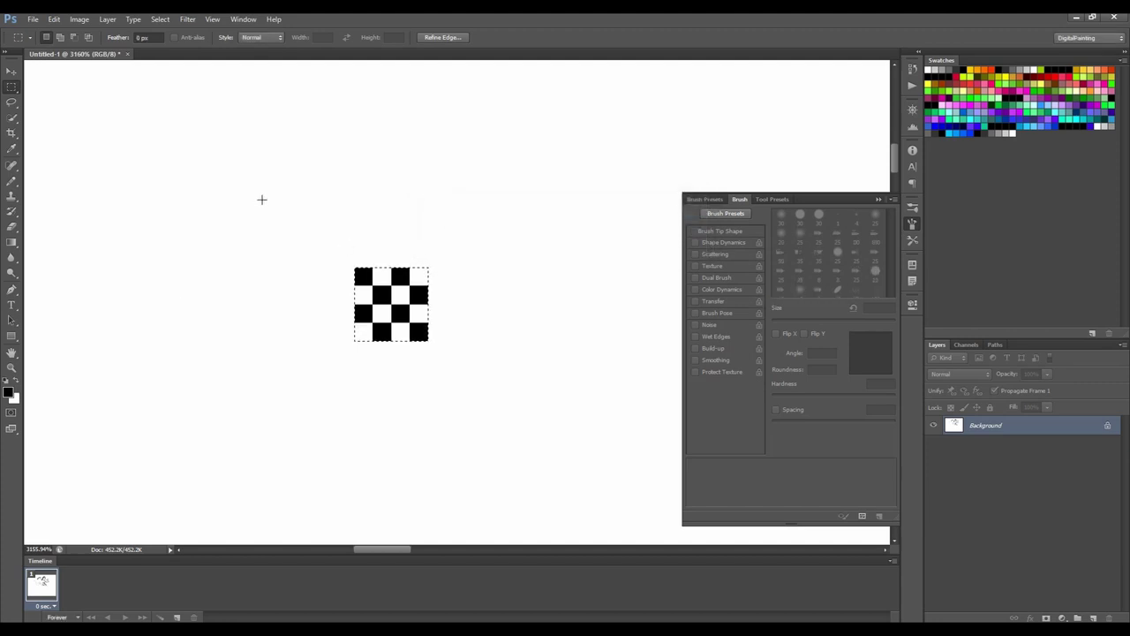
pyautogui.press('b')
pyautogui.rightClick(249, 163)
# Step: Select the Dither preset, stamp four dither blocks and paint a wide test stroke
pyautogui.click(333, 395)
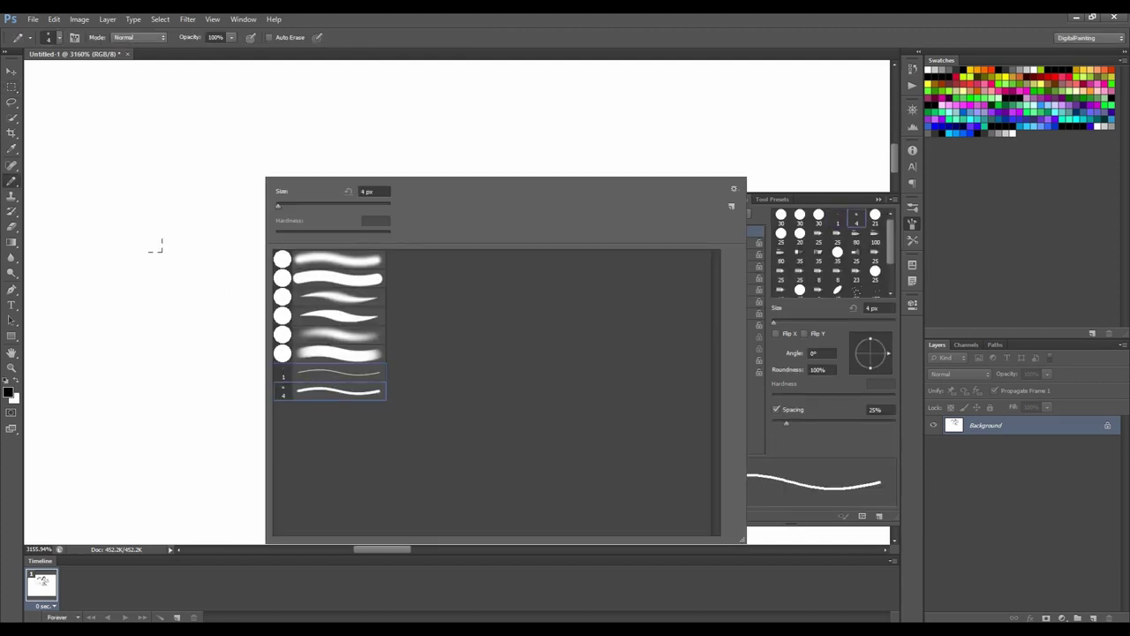
pyautogui.click(168, 249)
pyautogui.click(169, 174)
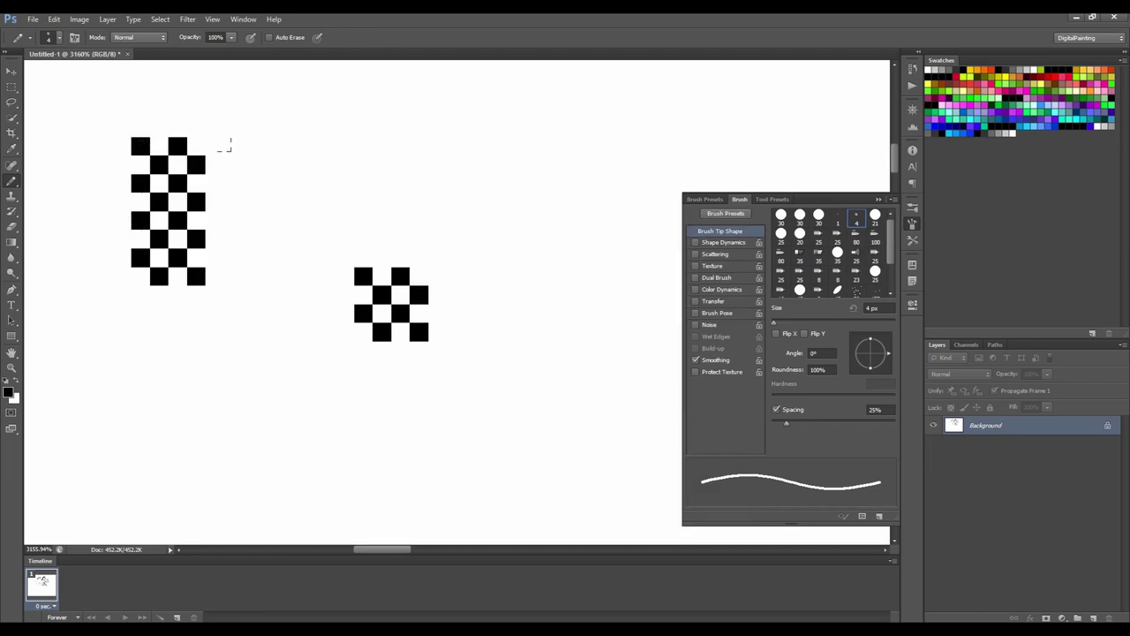
pyautogui.click(243, 174)
pyautogui.click(243, 248)
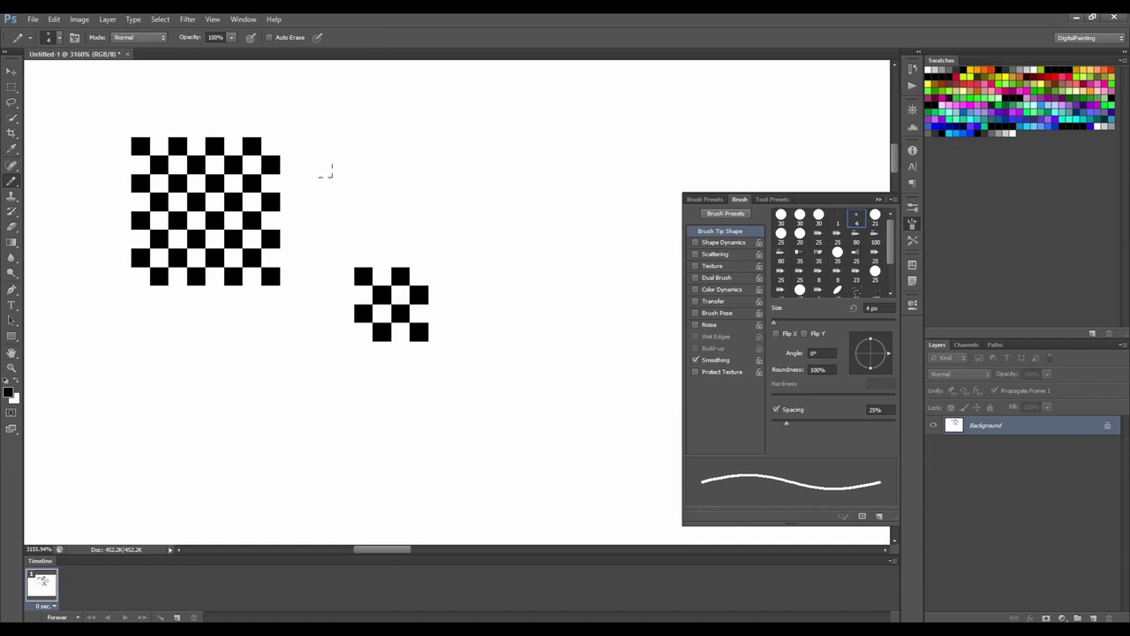
pyautogui.moveTo(318, 133)
pyautogui.mouseDown()
pyautogui.moveTo(500, 122)
pyautogui.moveTo(674, 139)
pyautogui.mouseUp()
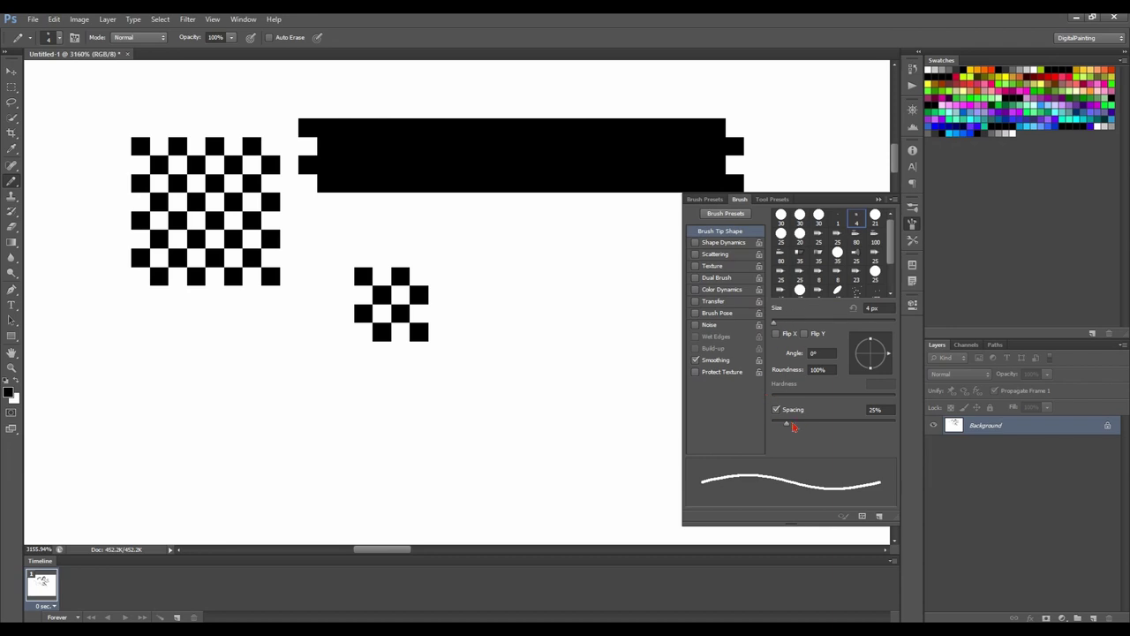
# Step: Raise the dither brush spacing to about 101% and paint checker test bands
pyautogui.moveTo(794, 429); pyautogui.dragTo(838, 436)
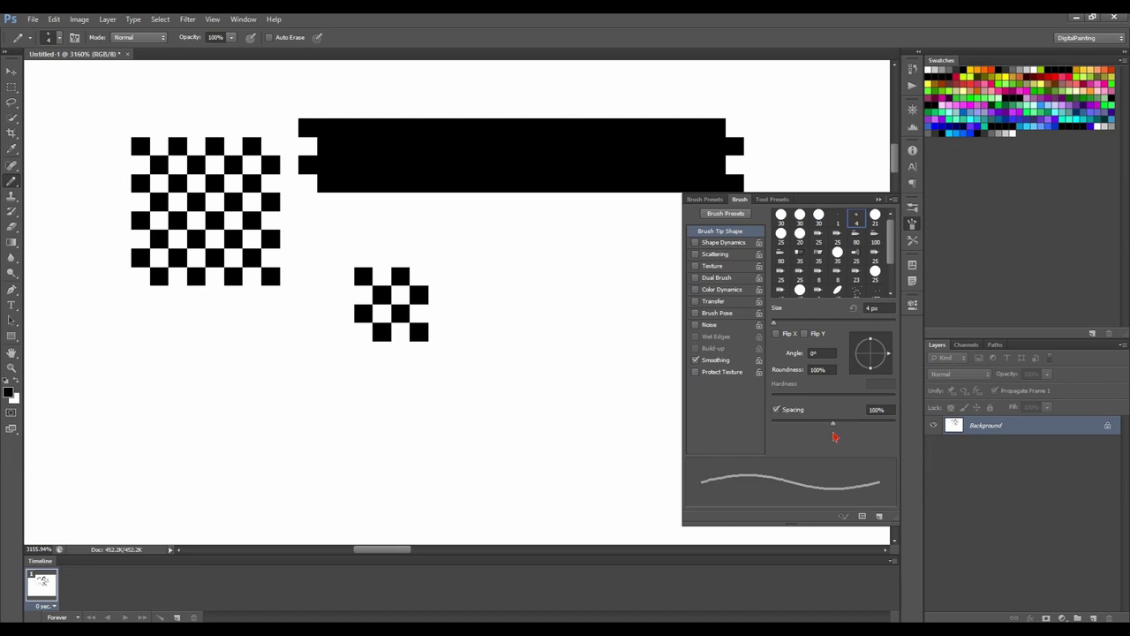
pyautogui.moveTo(838, 436); pyautogui.dragTo(842, 438)
pyautogui.moveTo(158, 400)
pyautogui.mouseDown()
pyautogui.moveTo(628, 428)
pyautogui.moveTo(512, 181)
pyautogui.mouseUp()
pyautogui.scroll(-3, 583, 399)
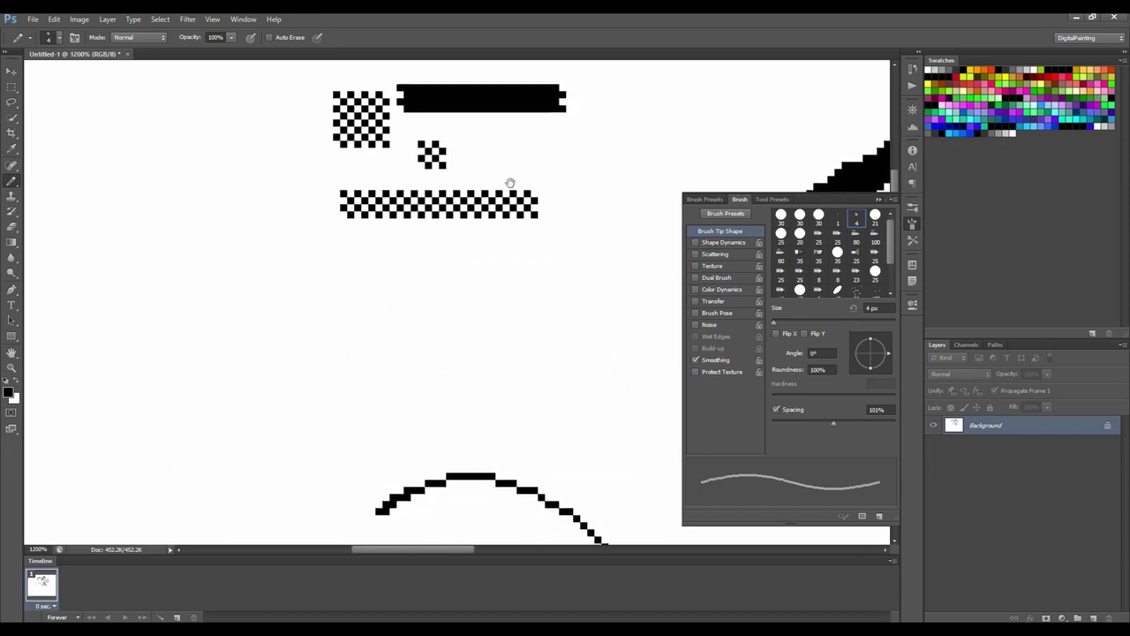
pyautogui.moveTo(331, 285); pyautogui.dragTo(651, 296)
pyautogui.hotkey('ctrl', 'z')
pyautogui.moveTo(310, 329); pyautogui.dragTo(609, 329)
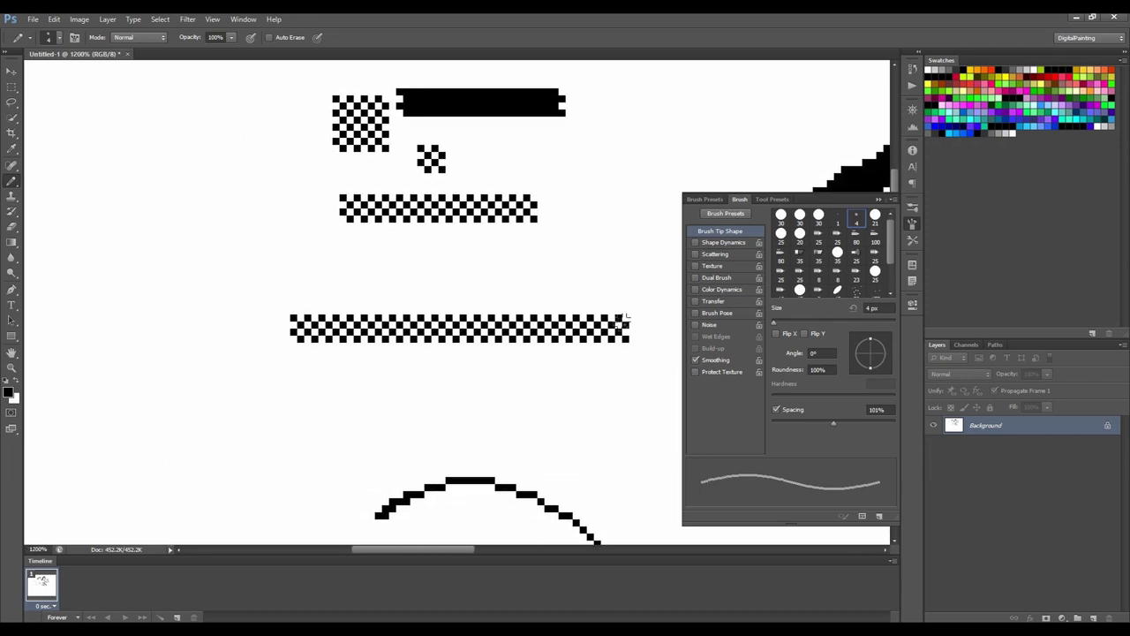
pyautogui.moveTo(292, 350); pyautogui.dragTo(684, 355)
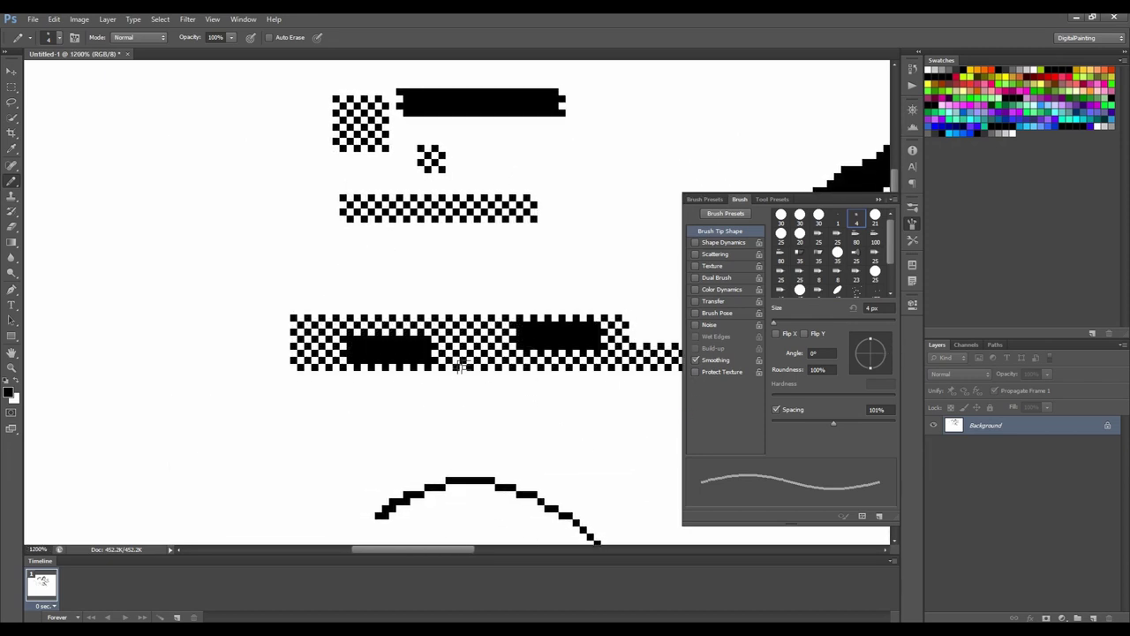
# Step: Undo the stray checker strokes and paint two horizontal checker bands
pyautogui.hotkey('ctrl', 'z')
pyautogui.moveTo(239, 416)
pyautogui.mouseDown()
pyautogui.moveTo(617, 251)
pyautogui.moveTo(466, 386)
pyautogui.moveTo(622, 431)
pyautogui.moveTo(552, 485)
pyautogui.mouseUp()
pyautogui.hotkey('ctrl', 'z')
pyautogui.moveTo(124, 166)
pyautogui.mouseDown()
pyautogui.moveTo(110, 402)
pyautogui.moveTo(132, 415)
pyautogui.moveTo(258, 217)
pyautogui.moveTo(283, 367)
pyautogui.moveTo(371, 292)
pyautogui.moveTo(521, 398)
pyautogui.mouseUp()
pyautogui.hotkey('ctrl', 'z')
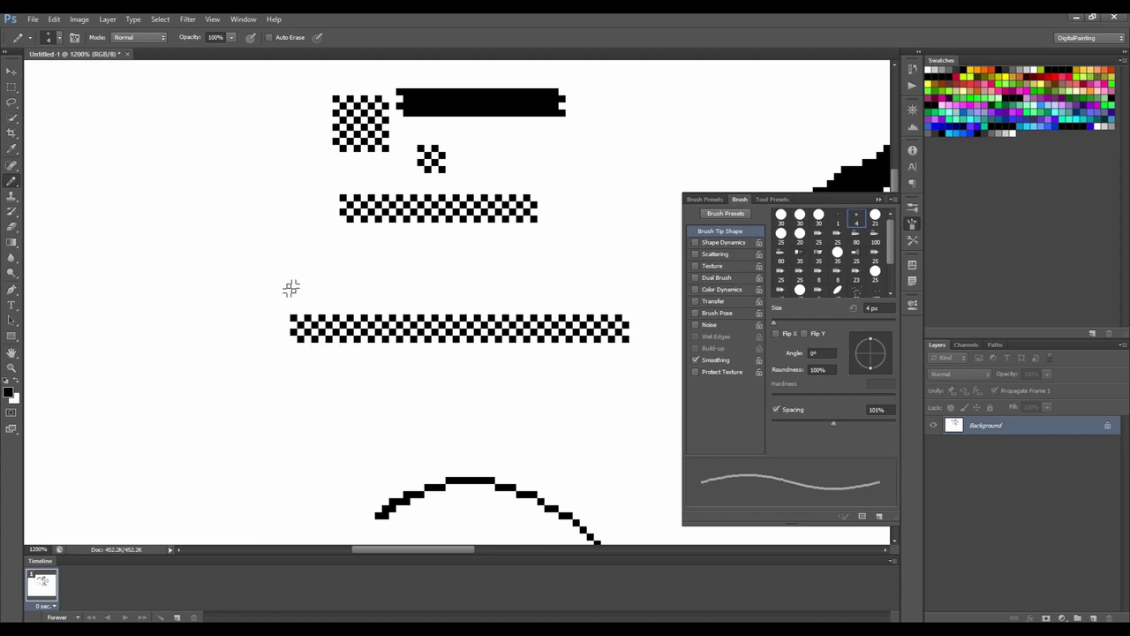
pyautogui.moveTo(298, 294); pyautogui.dragTo(668, 265)
pyautogui.moveTo(297, 348)
pyautogui.mouseDown()
pyautogui.moveTo(547, 339)
pyautogui.moveTo(757, 357)
pyautogui.mouseUp()
# Step: Carve wedge-shaped white gaps into the lower checker band
pyautogui.press('x')
pyautogui.moveTo(281, 296); pyautogui.dragTo(325, 378)
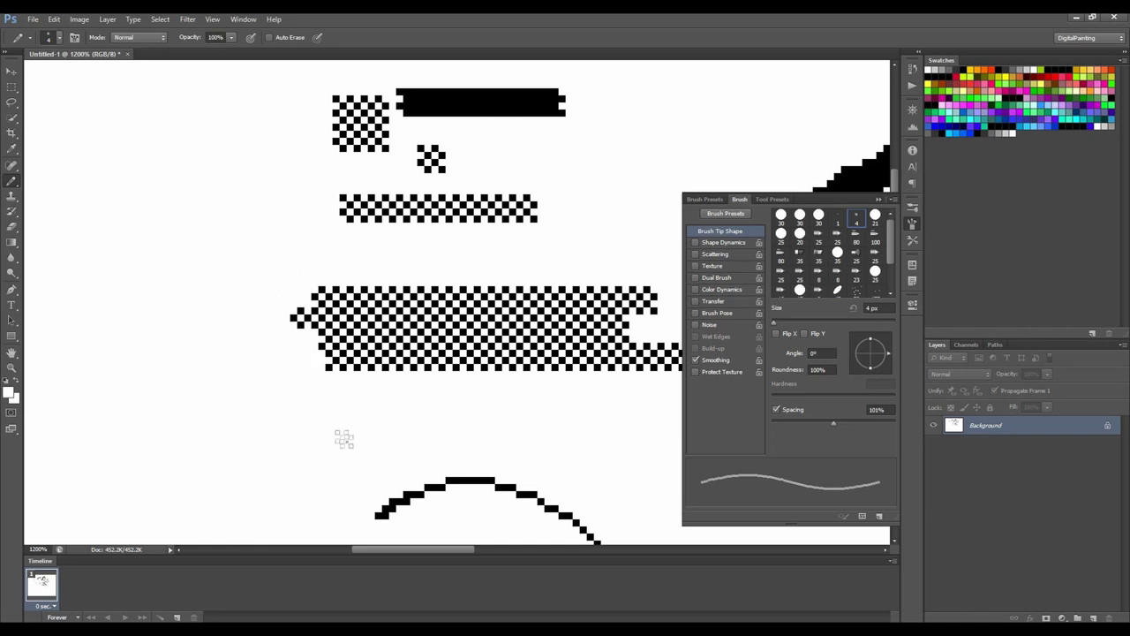
pyautogui.moveTo(375, 325)
pyautogui.mouseDown()
pyautogui.moveTo(471, 386)
pyautogui.moveTo(481, 301)
pyautogui.moveTo(552, 301)
pyautogui.moveTo(596, 365)
pyautogui.moveTo(582, 270)
pyautogui.moveTo(656, 365)
pyautogui.moveTo(514, 265)
pyautogui.mouseUp()
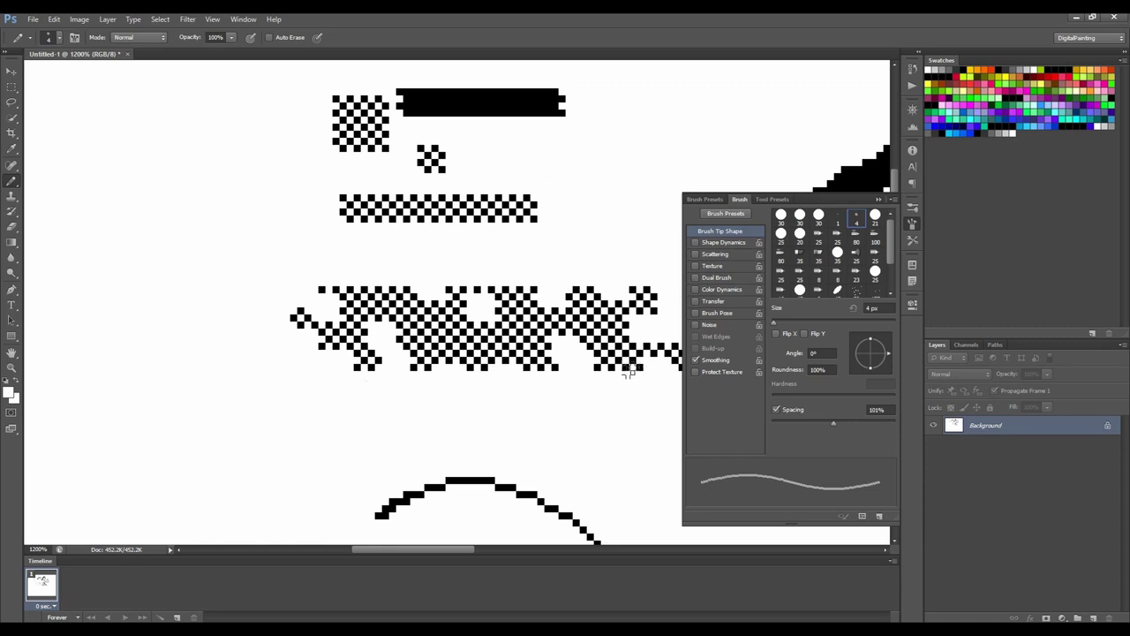
# Step: Draw 1 px black horizontal lines through the band, then pick the 4 px hard brush
pyautogui.rightClick(590, 316)
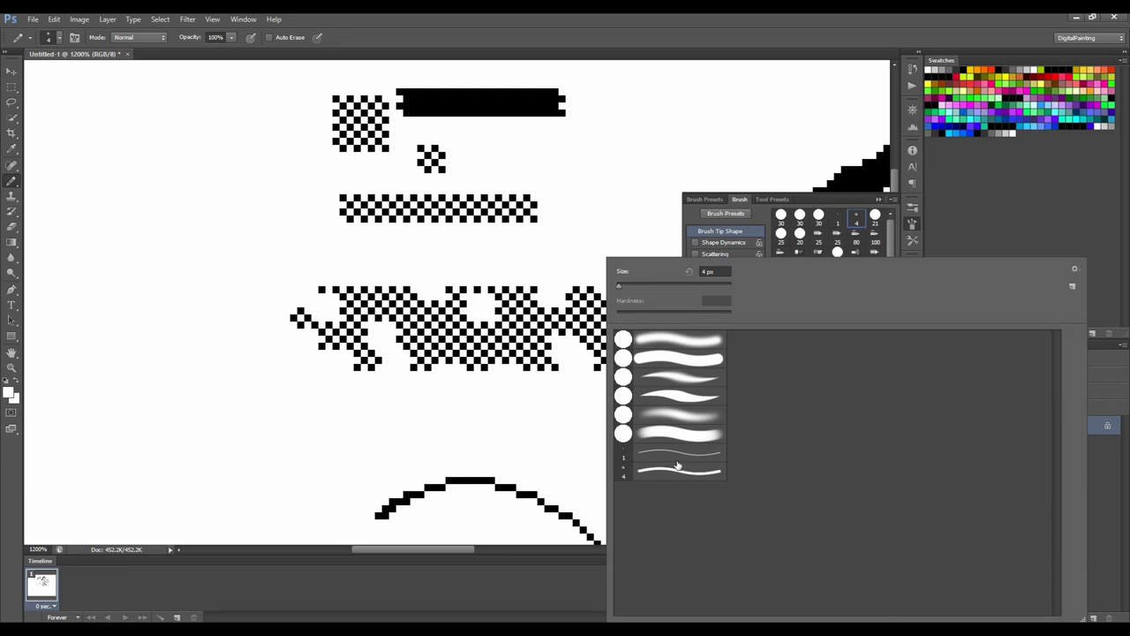
pyautogui.doubleClick(675, 458)
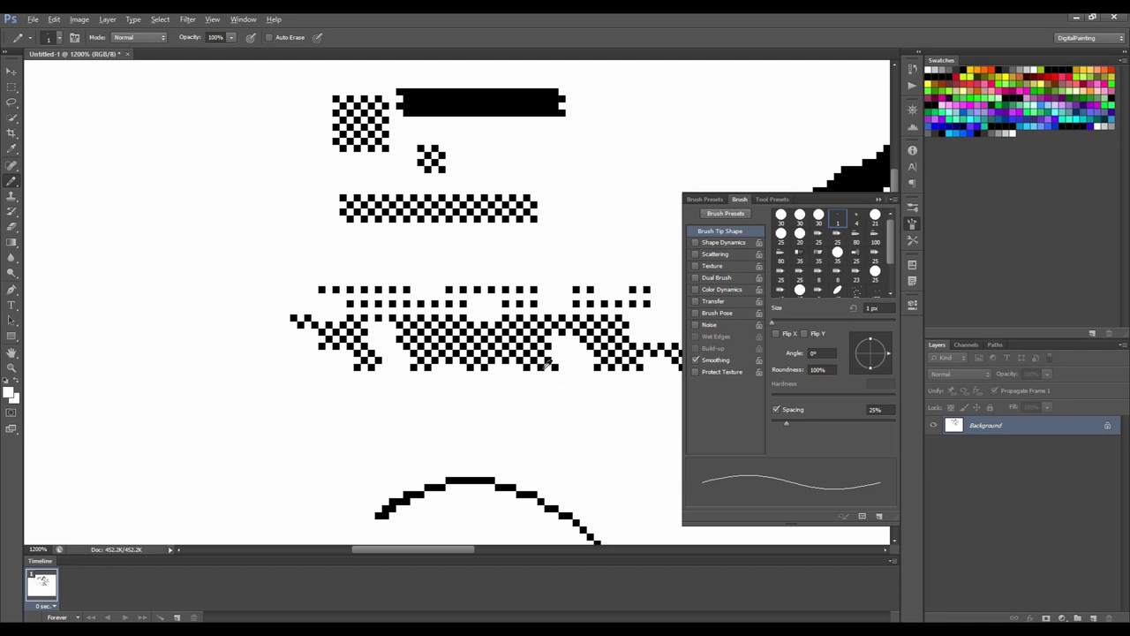
pyautogui.press('x')
pyautogui.moveTo(674, 374)
pyautogui.mouseDown()
pyautogui.moveTo(273, 436)
pyautogui.moveTo(262, 389)
pyautogui.moveTo(415, 360)
pyautogui.moveTo(682, 347)
pyautogui.moveTo(282, 346)
pyautogui.mouseUp()
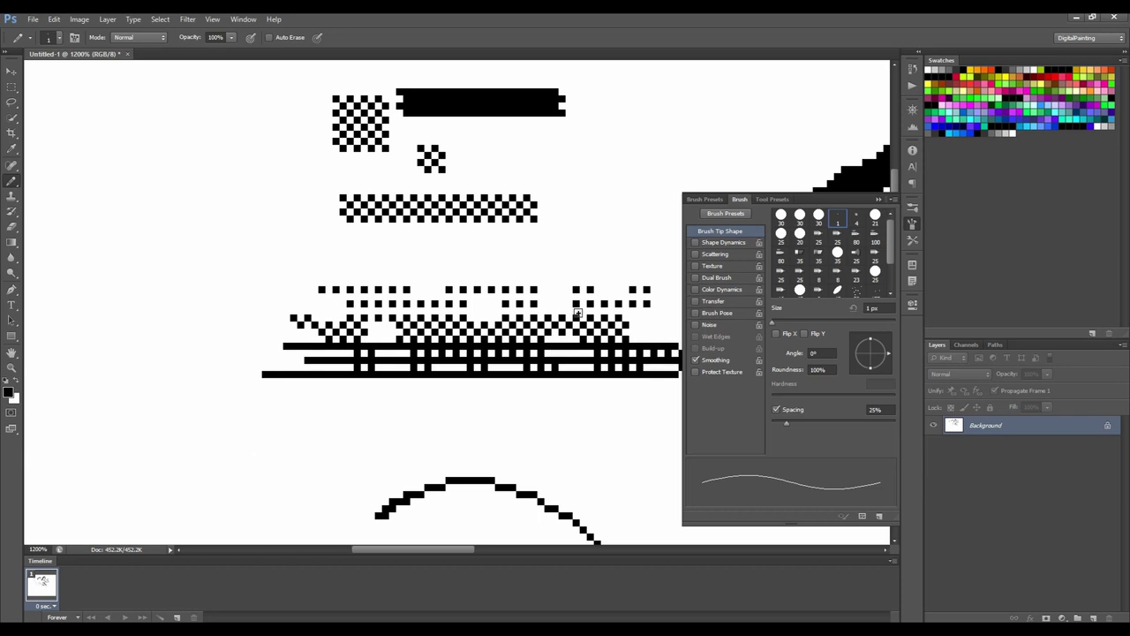
pyautogui.rightClick(555, 364)
pyautogui.click(623, 472)
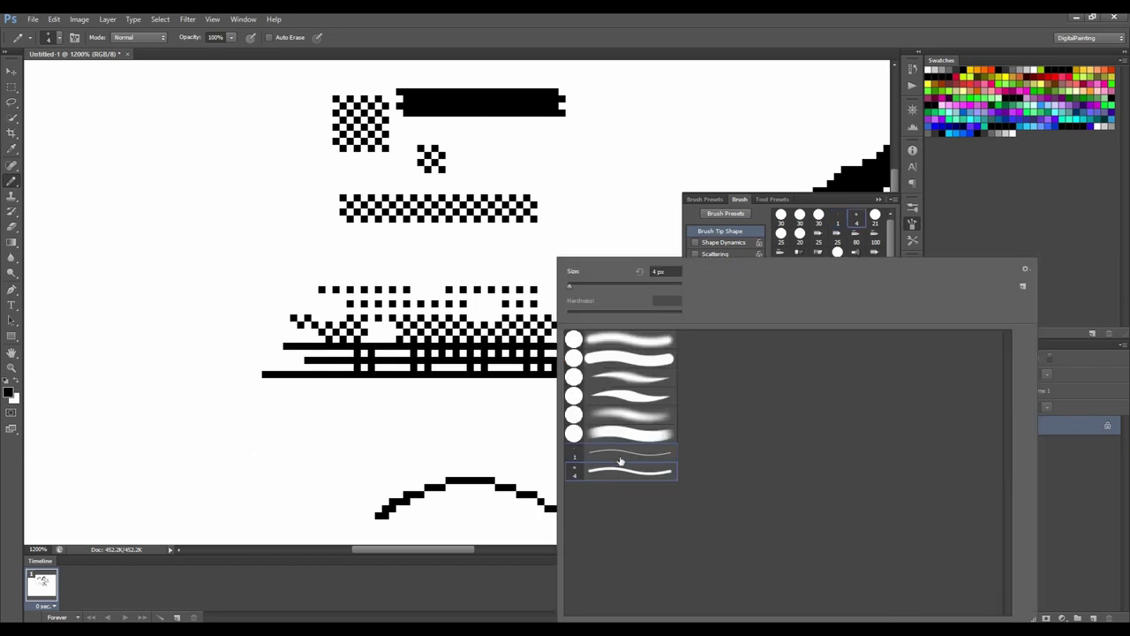
# Step: Set the 4 px brush spacing to 100% and save it as the 'DitherBrush' preset
pyautogui.click(802, 38)
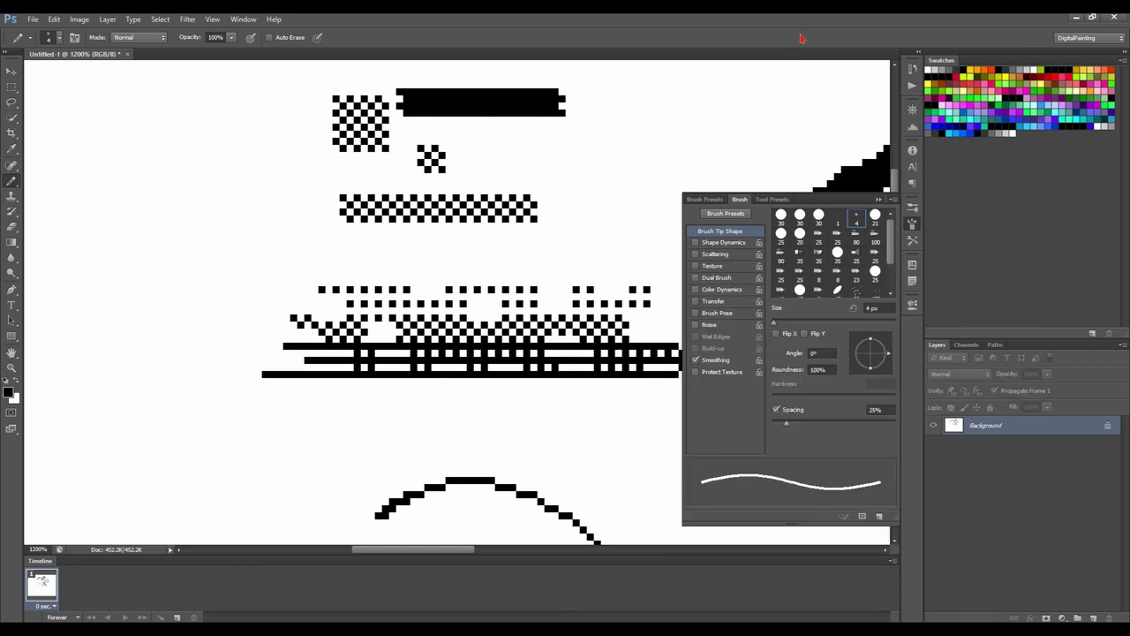
pyautogui.click(880, 409)
pyautogui.write('100')
pyautogui.press('Return')
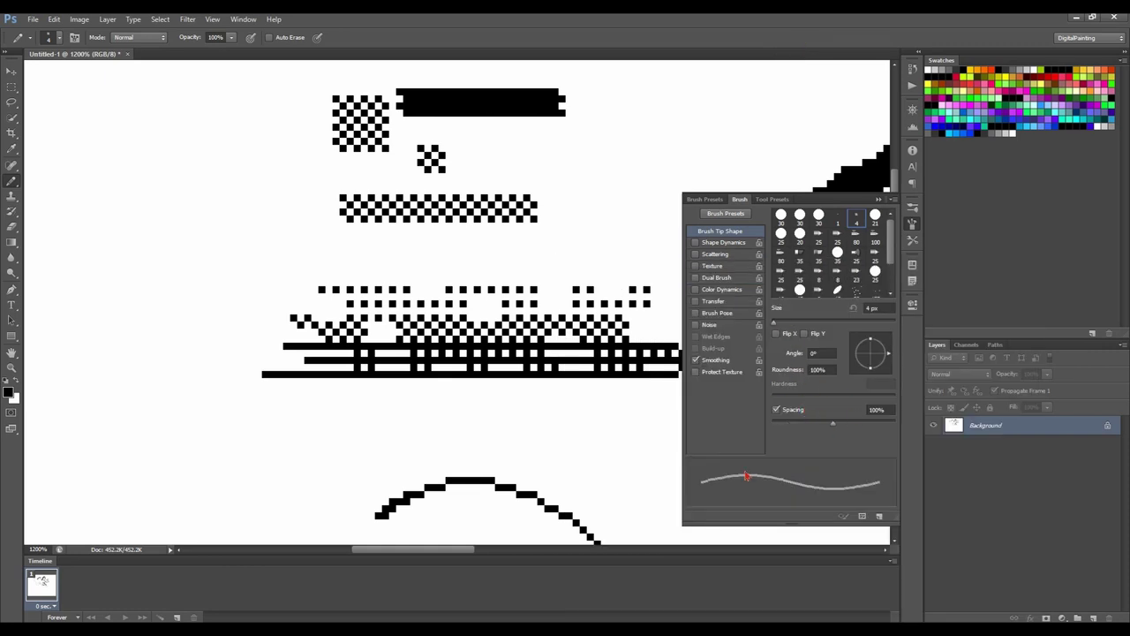
pyautogui.click(894, 201)
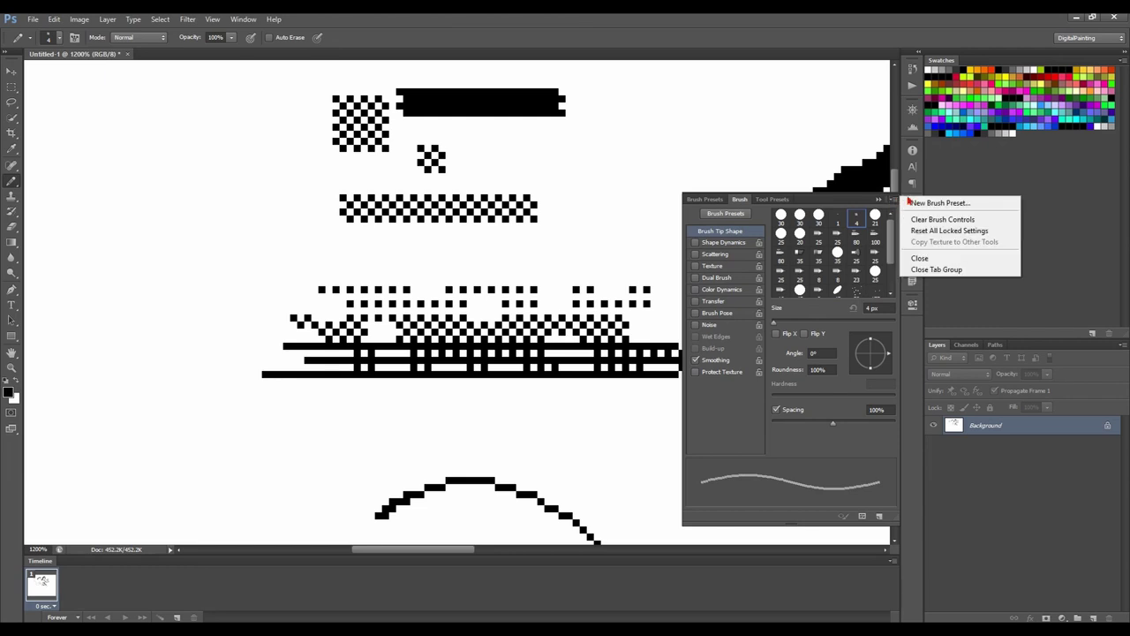
pyautogui.click(964, 207)
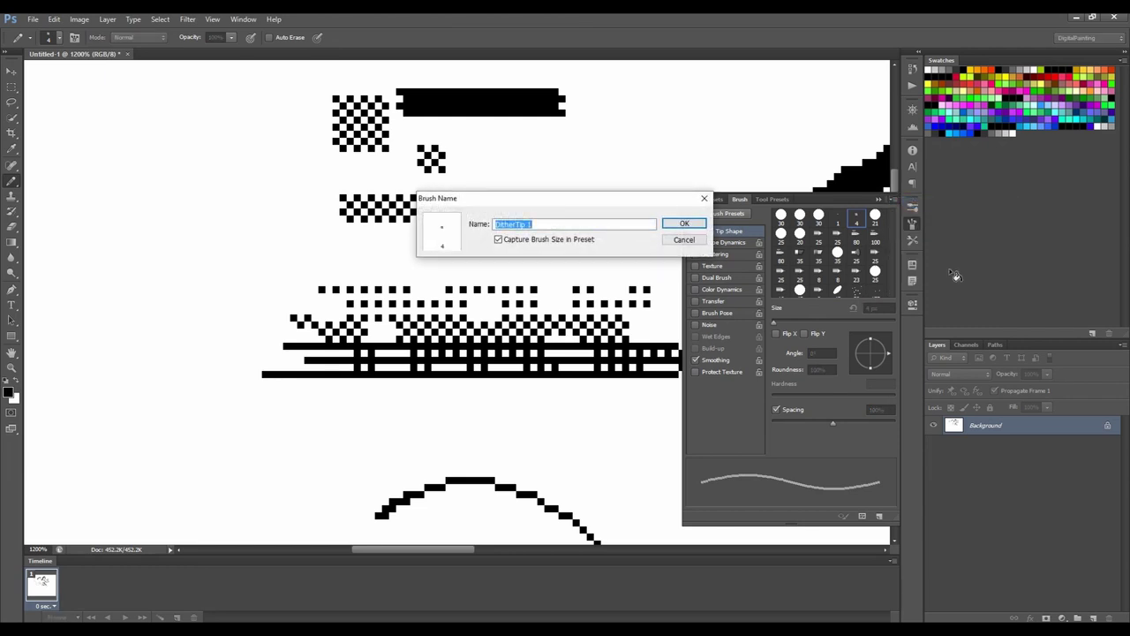
pyautogui.write('Di')
pyautogui.press('Return')
# Step: Delete the older 4 px brush preset from the preset picker
pyautogui.rightClick(263, 203)
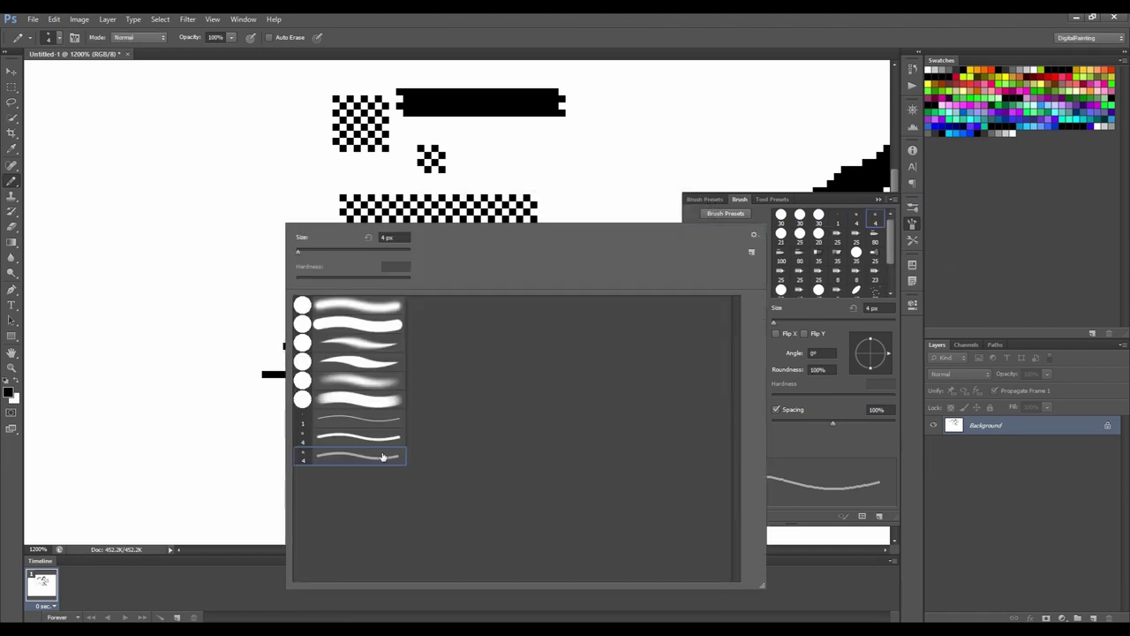
pyautogui.keyDown('alt'); pyautogui.click(397, 444); pyautogui.keyUp('alt')
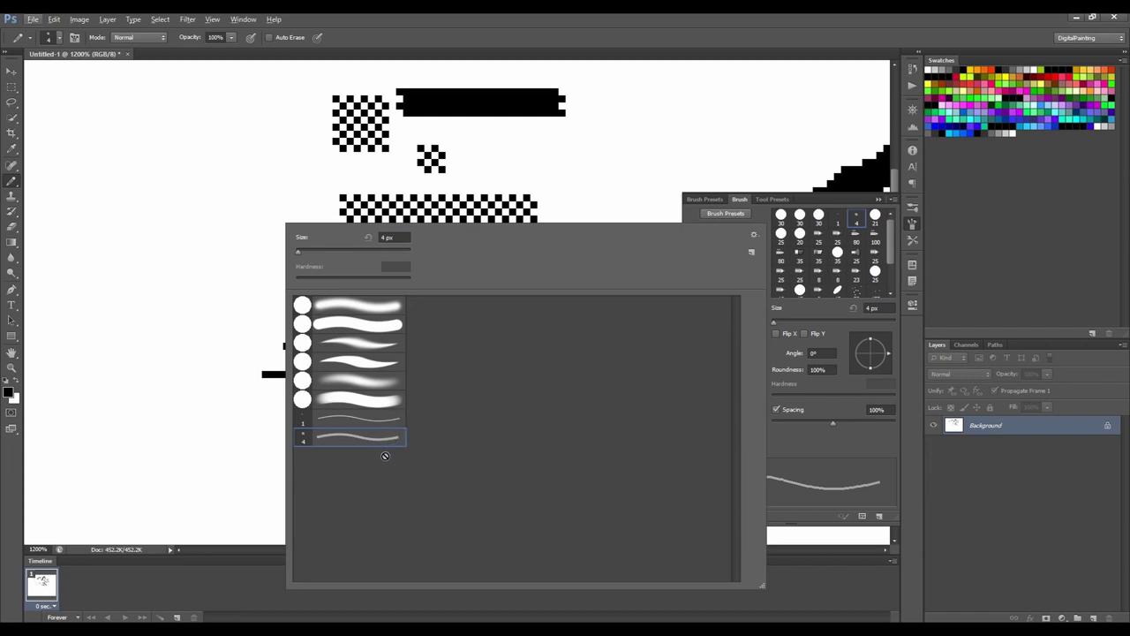
pyautogui.click(244, 439)
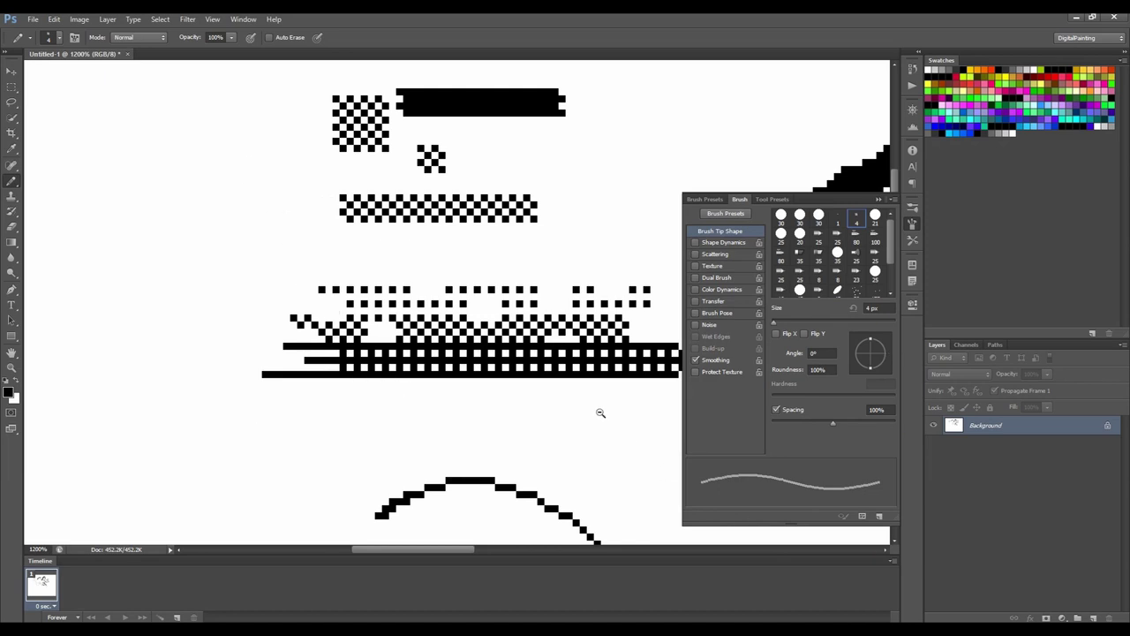
# Step: Paint more checkered dither strokes, extending the rows right and a new stroke leftward
pyautogui.scroll(-1, 600, 414)
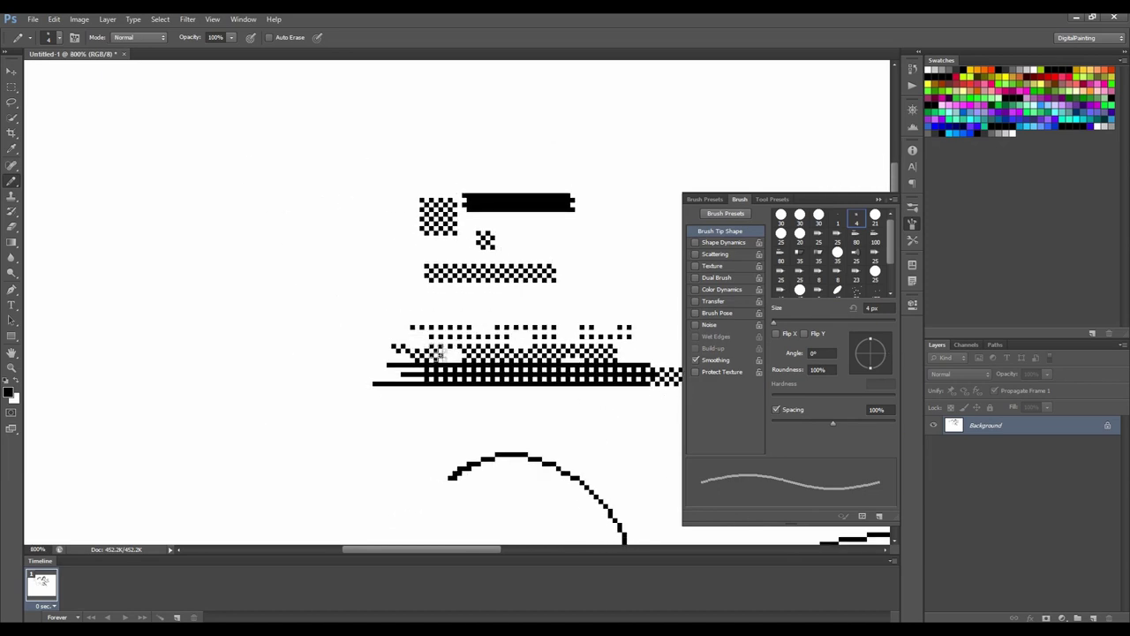
pyautogui.moveTo(549, 355)
pyautogui.mouseDown()
pyautogui.moveTo(674, 360)
pyautogui.moveTo(702, 372)
pyautogui.mouseUp()
pyautogui.moveTo(650, 458); pyautogui.dragTo(458, 498)
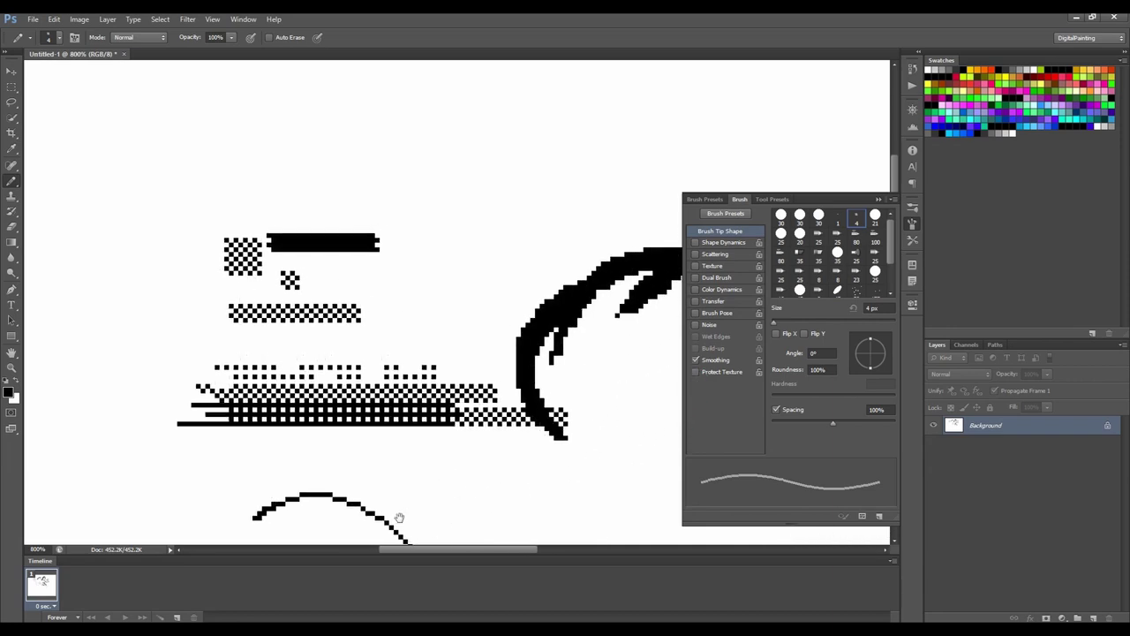
pyautogui.moveTo(236, 434); pyautogui.dragTo(516, 436)
pyautogui.moveTo(245, 434)
pyautogui.mouseDown()
pyautogui.moveTo(486, 442)
pyautogui.moveTo(164, 436)
pyautogui.mouseUp()
# Step: Clear the canvas to white except one small dither gradient block, then deselect
pyautogui.press('m')
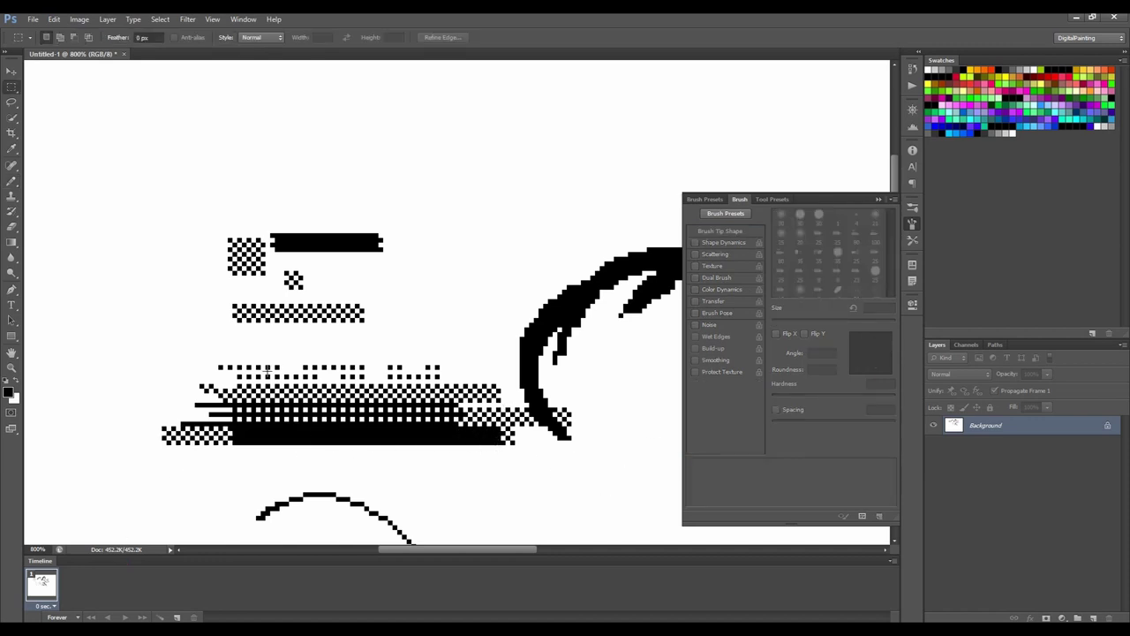
pyautogui.moveTo(255, 363)
pyautogui.mouseDown()
pyautogui.moveTo(292, 449)
pyautogui.moveTo(293, 431)
pyautogui.moveTo(265, 432)
pyautogui.mouseUp()
pyautogui.hotkey('shift', 'BackSpace')
pyautogui.press('Return')
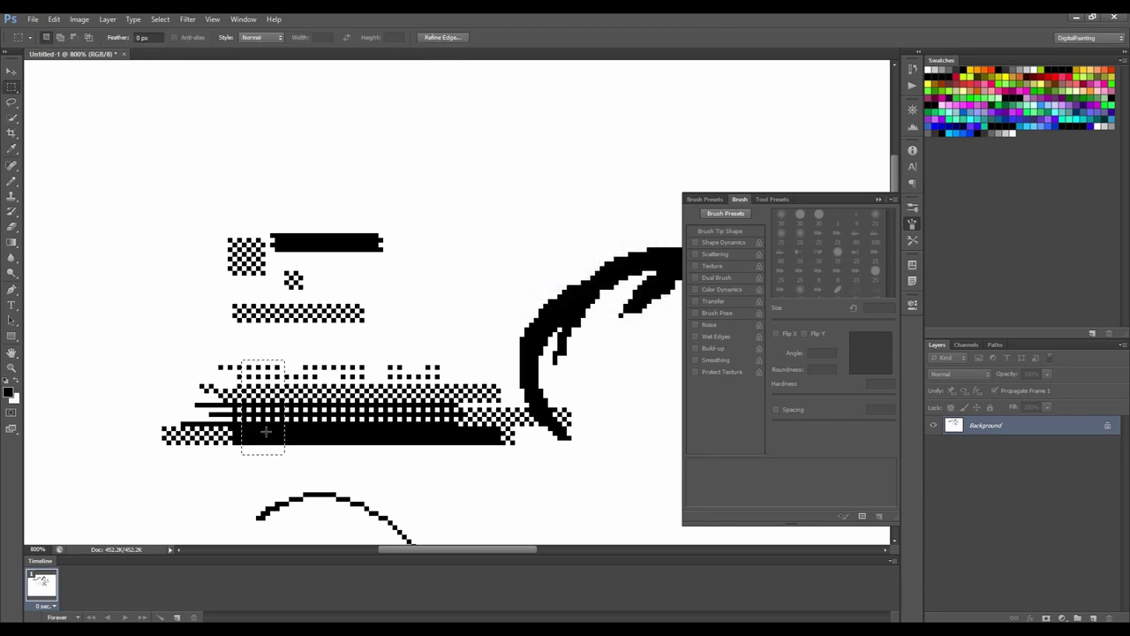
pyautogui.hotkey('ctrl', 'd')
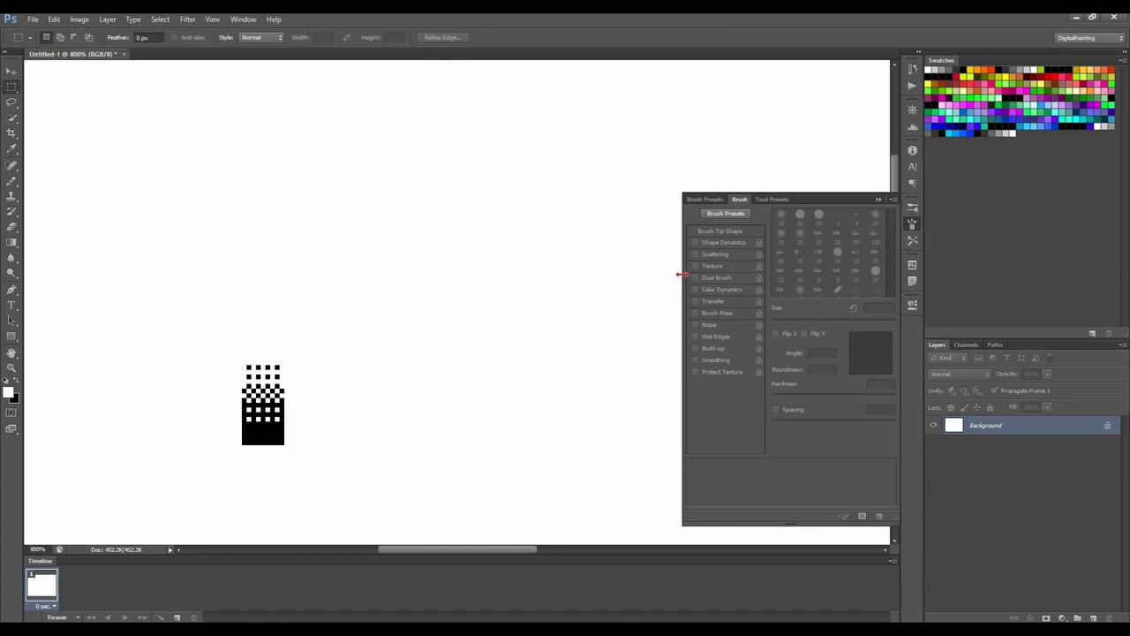
pyautogui.press('b')
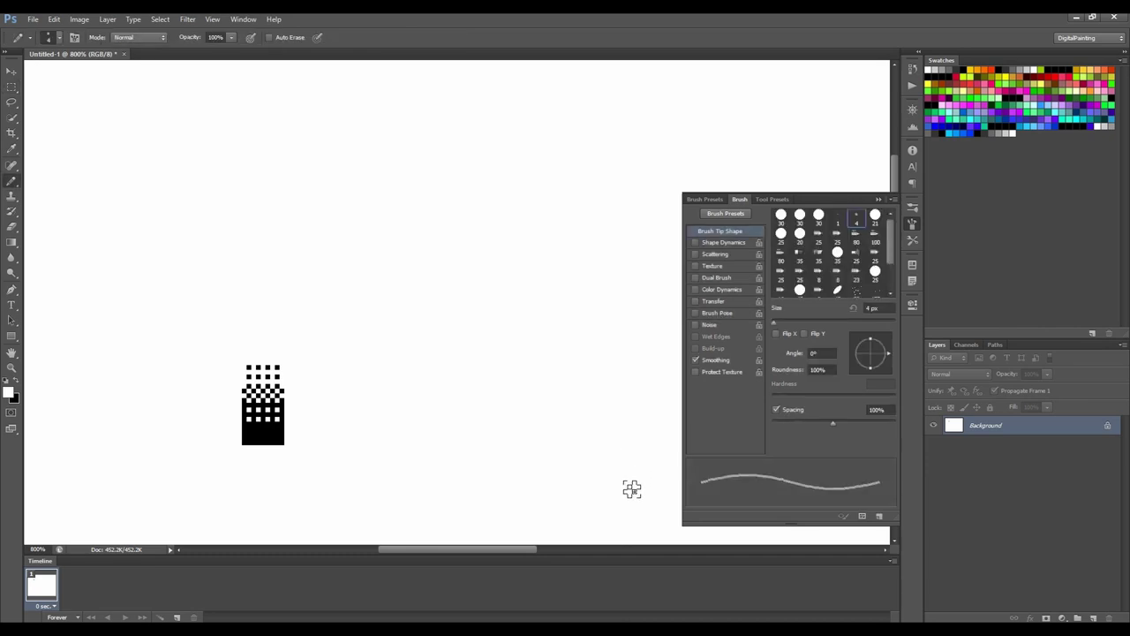
# Step: Pick the 1 px preset, resize it to 4 px, and enable Shape Dynamics
pyautogui.rightClick(459, 255)
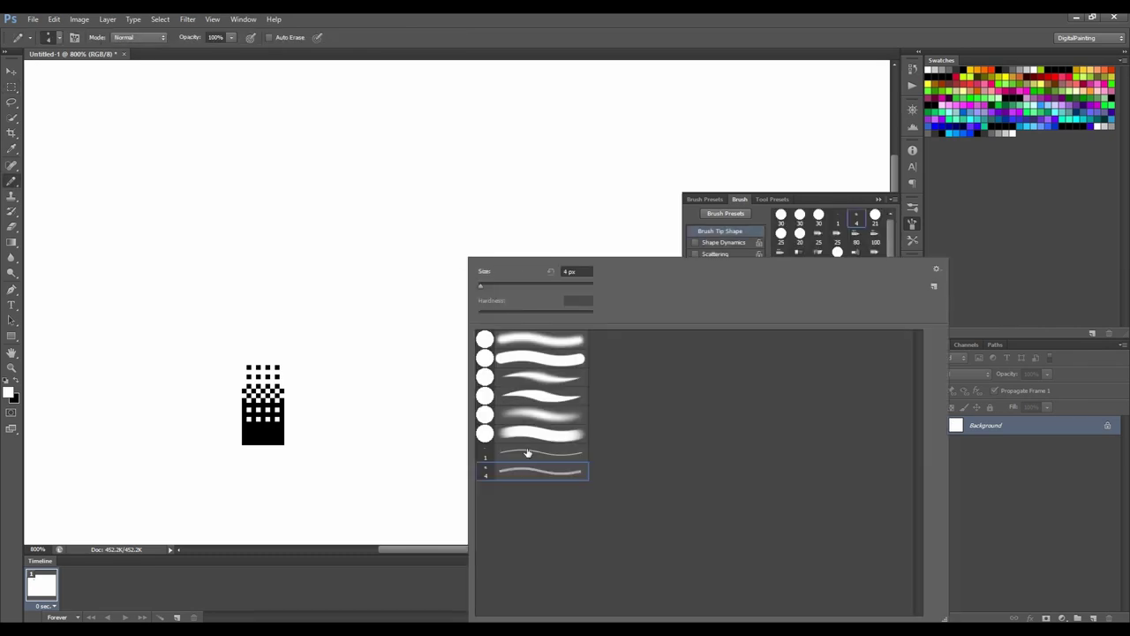
pyautogui.click(505, 453)
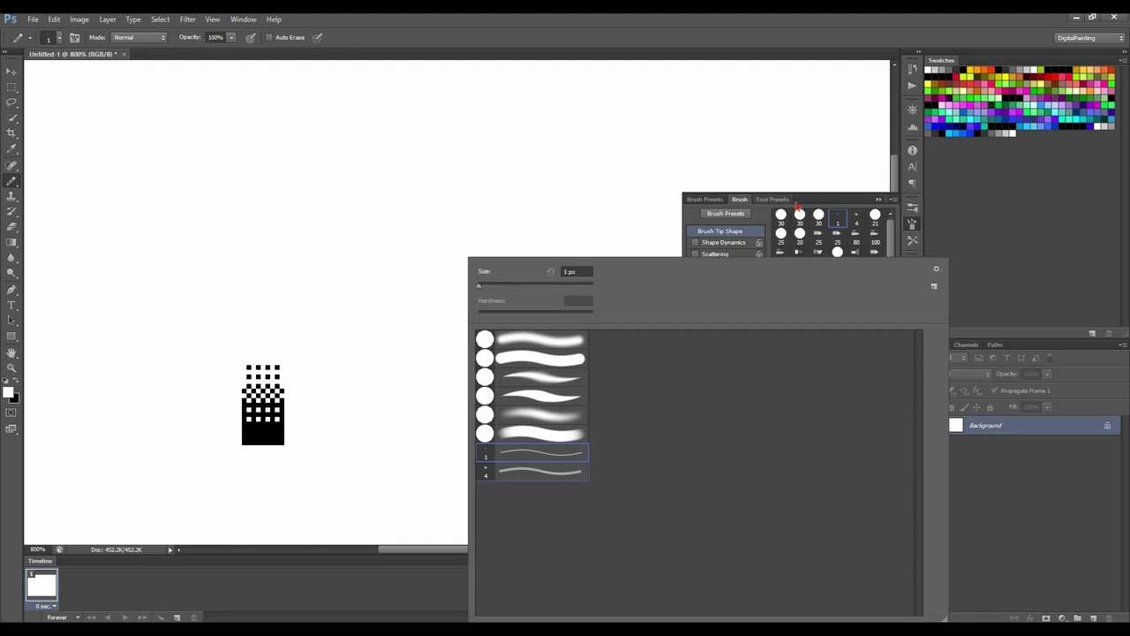
pyautogui.click(799, 204)
pyautogui.doubleClick(870, 308)
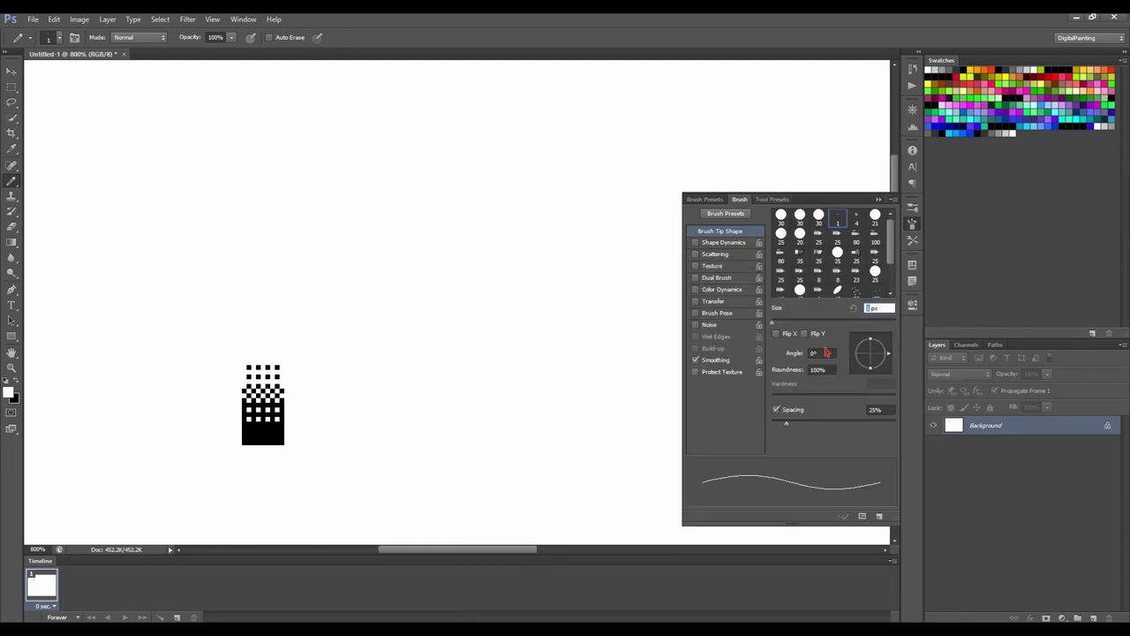
pyautogui.write('4')
pyautogui.press('Return')
pyautogui.click(696, 243)
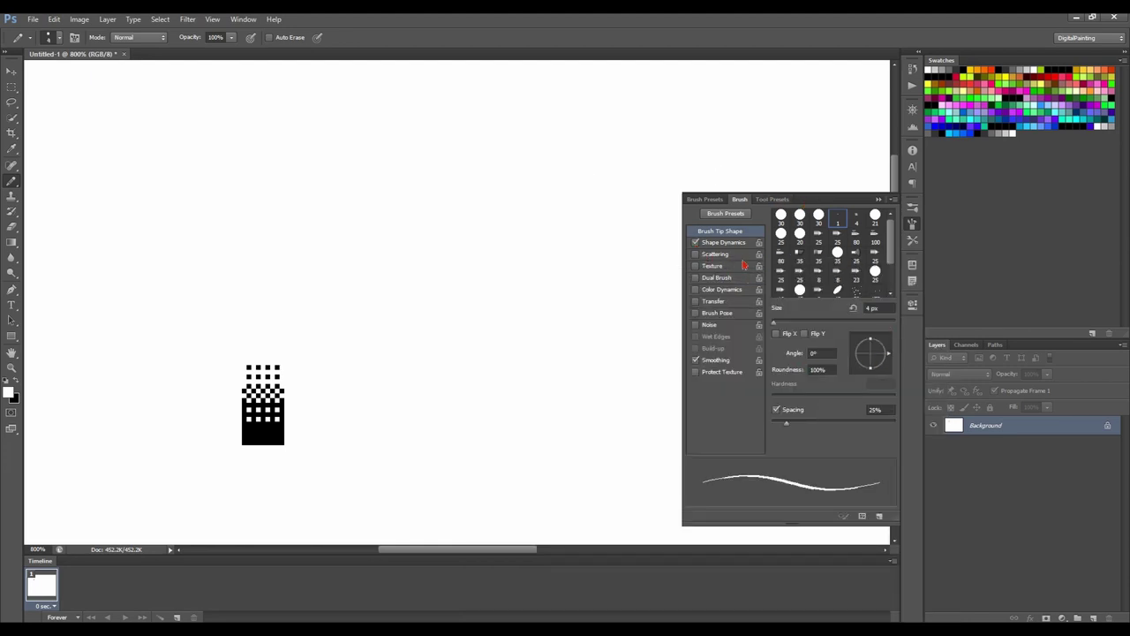
# Step: Switch to black and draw two pressure test strokes, undoing both
pyautogui.press('x')
pyautogui.moveTo(362, 359)
pyautogui.mouseDown()
pyautogui.moveTo(421, 415)
pyautogui.moveTo(573, 397)
pyautogui.moveTo(722, 402)
pyautogui.mouseUp()
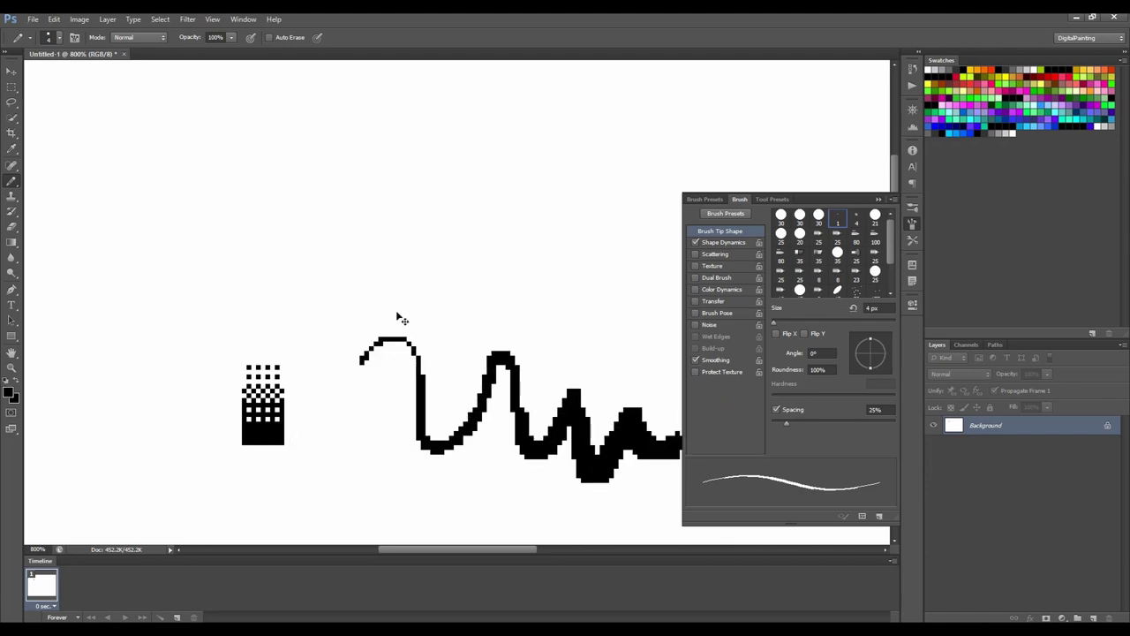
pyautogui.hotkey('ctrl', 'z')
pyautogui.moveTo(318, 298)
pyautogui.mouseDown()
pyautogui.moveTo(416, 313)
pyautogui.moveTo(648, 462)
pyautogui.moveTo(685, 452)
pyautogui.mouseUp()
pyautogui.hotkey('ctrl', 'z')
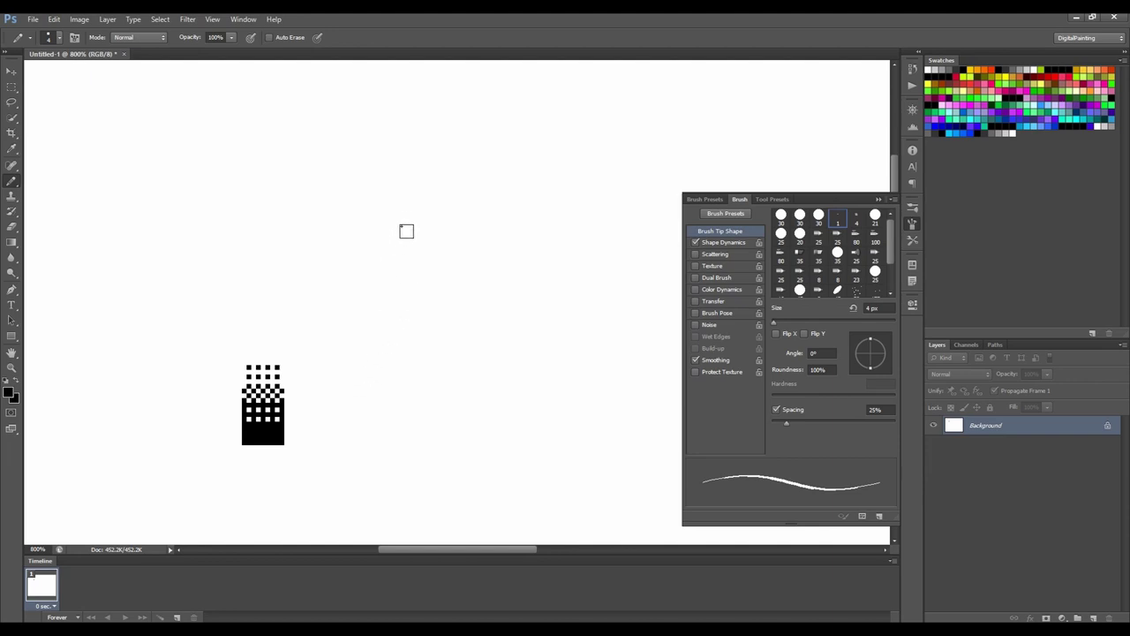
# Step: Sketch the face's eyebrow, nose line and jaw, plus a blob on the right side
pyautogui.moveTo(396, 303)
pyautogui.mouseDown()
pyautogui.moveTo(444, 299)
pyautogui.moveTo(387, 302)
pyautogui.moveTo(396, 260)
pyautogui.moveTo(429, 237)
pyautogui.moveTo(431, 220)
pyautogui.moveTo(518, 240)
pyautogui.moveTo(443, 242)
pyautogui.moveTo(514, 266)
pyautogui.moveTo(496, 288)
pyautogui.mouseUp()
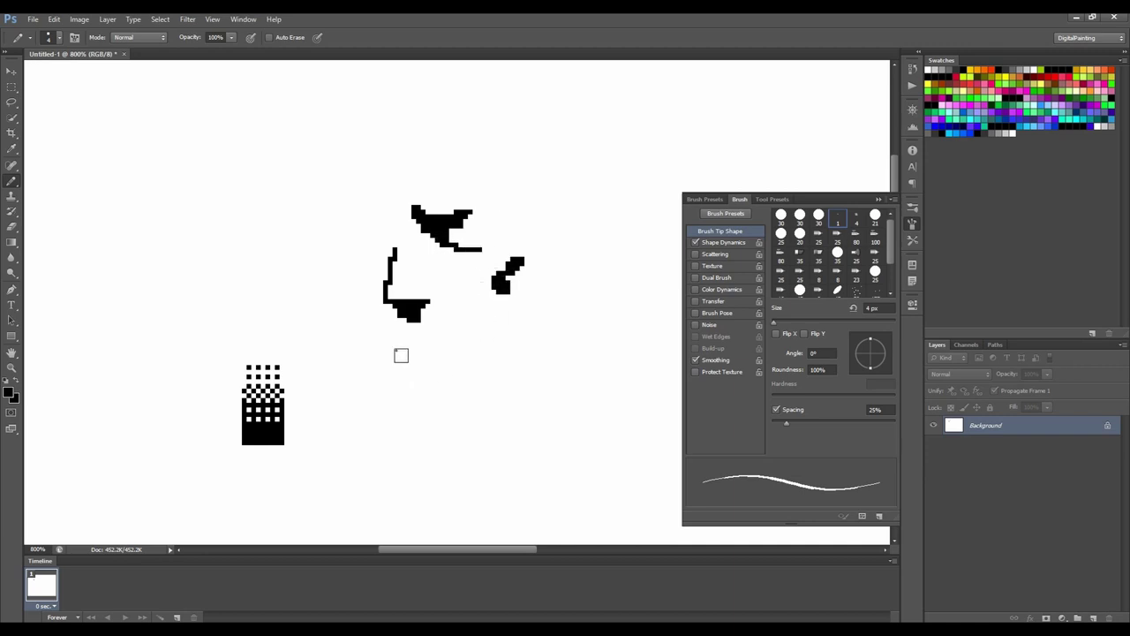
pyautogui.moveTo(394, 344)
pyautogui.mouseDown()
pyautogui.moveTo(475, 353)
pyautogui.moveTo(428, 376)
pyautogui.moveTo(446, 417)
pyautogui.moveTo(558, 366)
pyautogui.moveTo(570, 328)
pyautogui.mouseUp()
pyautogui.hotkey('ctrl', 'z')
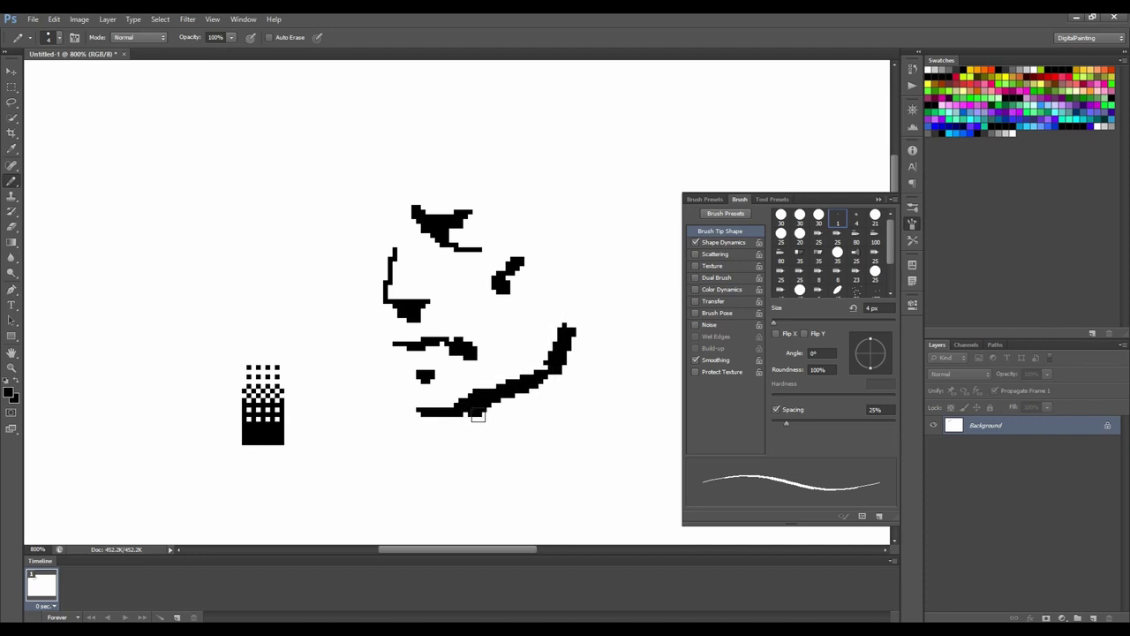
pyautogui.moveTo(477, 416); pyautogui.dragTo(558, 378)
pyautogui.moveTo(588, 295)
pyautogui.mouseDown()
pyautogui.moveTo(596, 268)
pyautogui.moveTo(574, 290)
pyautogui.moveTo(590, 349)
pyautogui.mouseUp()
pyautogui.moveTo(471, 450); pyautogui.dragTo(487, 456)
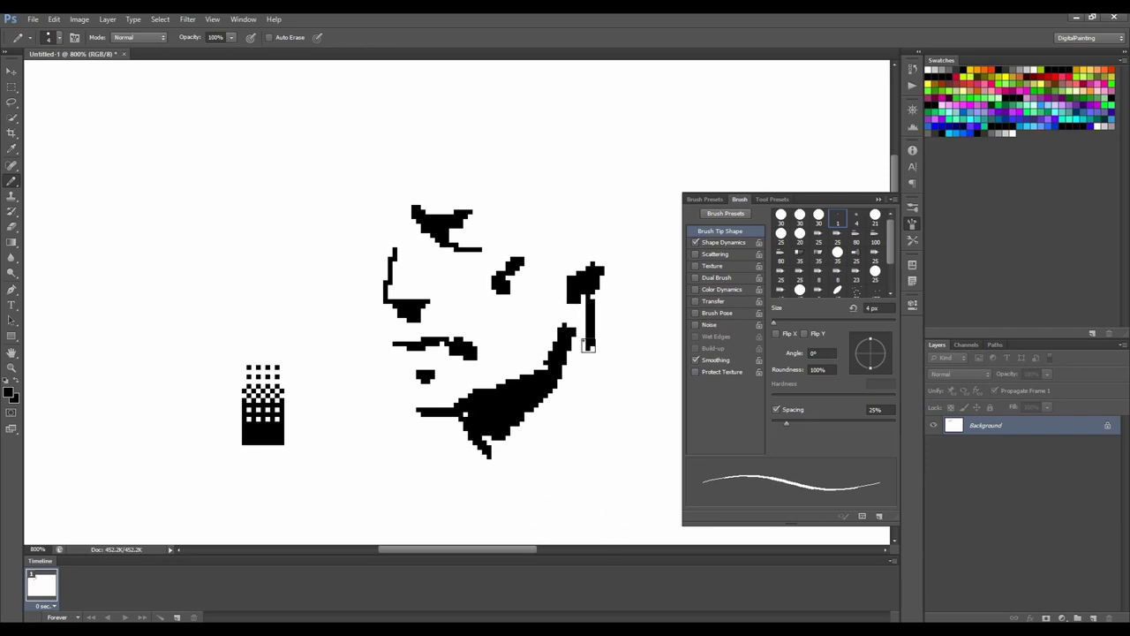
# Step: Extend the right vertical stroke and thicken the eyebrows and eye marks
pyautogui.moveTo(588, 346); pyautogui.dragTo(606, 360)
pyautogui.moveTo(366, 223); pyautogui.dragTo(385, 237)
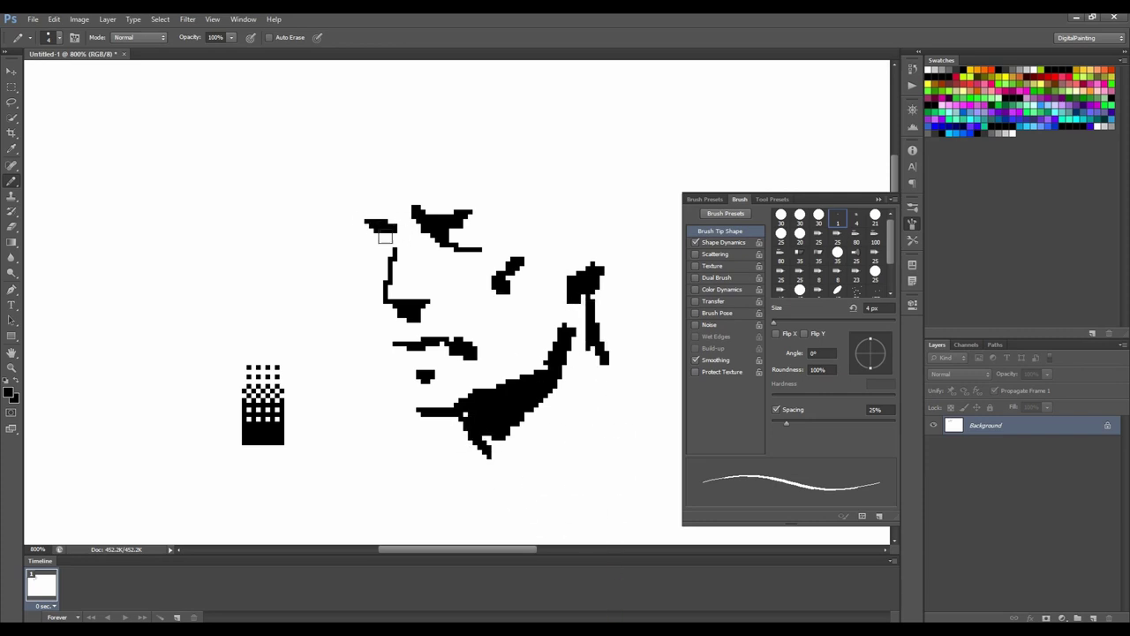
pyautogui.moveTo(358, 189)
pyautogui.mouseDown()
pyautogui.moveTo(378, 156)
pyautogui.moveTo(376, 132)
pyautogui.moveTo(408, 143)
pyautogui.mouseUp()
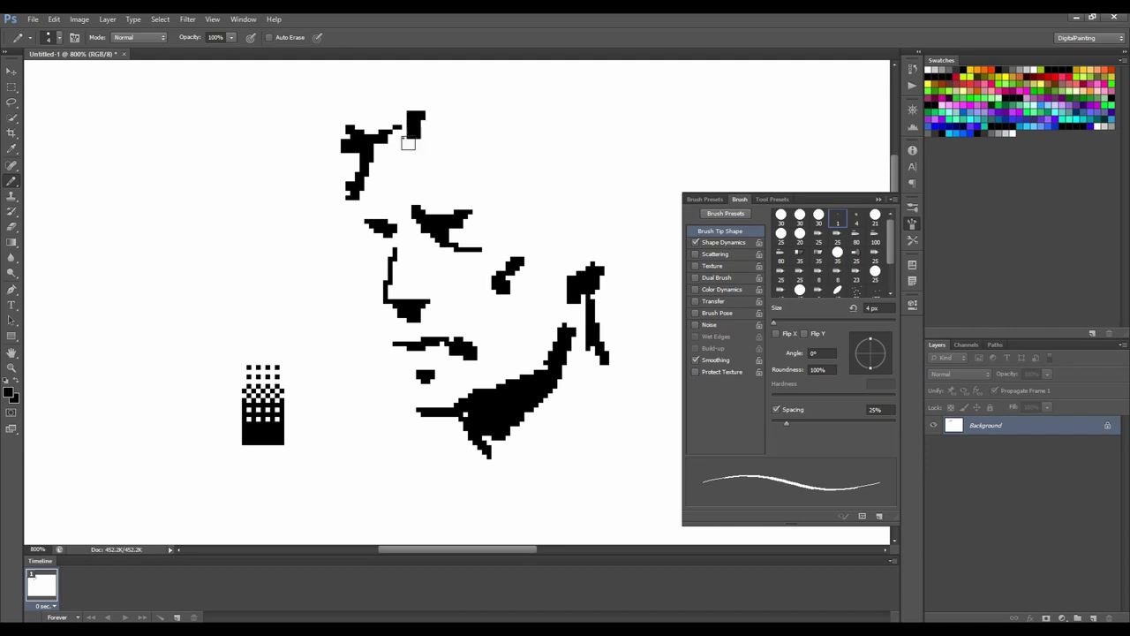
pyautogui.hotkey('ctrl', 'alt', 'z')
pyautogui.hotkey('ctrl', 'alt', 'z')
pyautogui.hotkey('ctrl', 'alt', 'z')
pyautogui.hotkey('ctrl', 'alt', 'z')
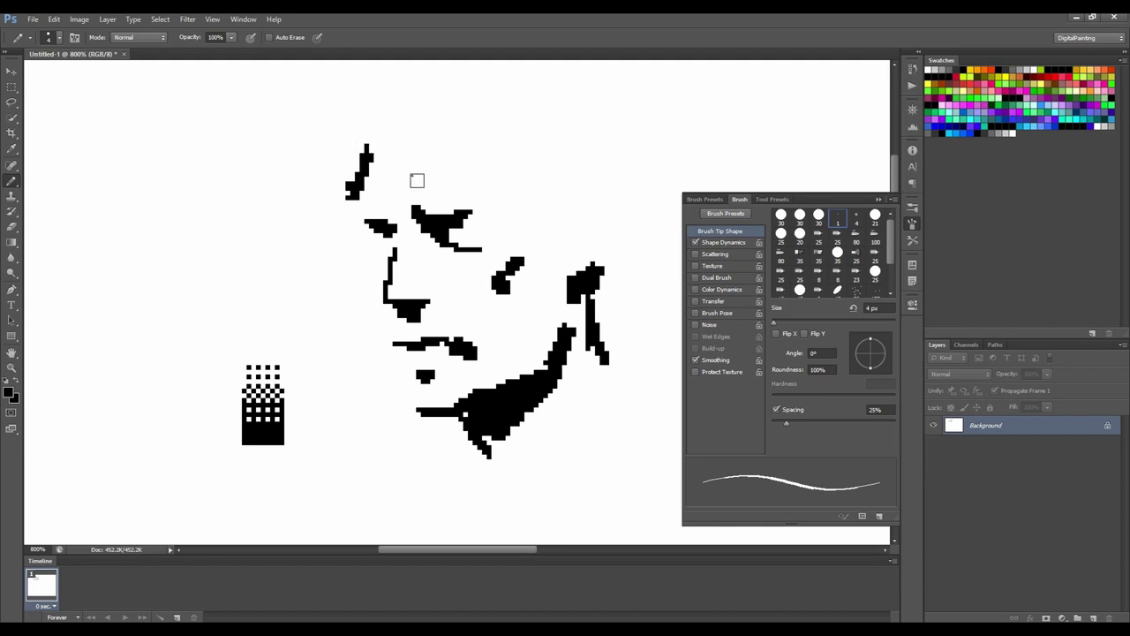
pyautogui.moveTo(430, 217)
pyautogui.mouseDown()
pyautogui.moveTo(464, 204)
pyautogui.moveTo(487, 211)
pyautogui.moveTo(538, 293)
pyautogui.moveTo(454, 235)
pyautogui.moveTo(559, 271)
pyautogui.moveTo(488, 243)
pyautogui.mouseUp()
pyautogui.moveTo(384, 236); pyautogui.dragTo(399, 240)
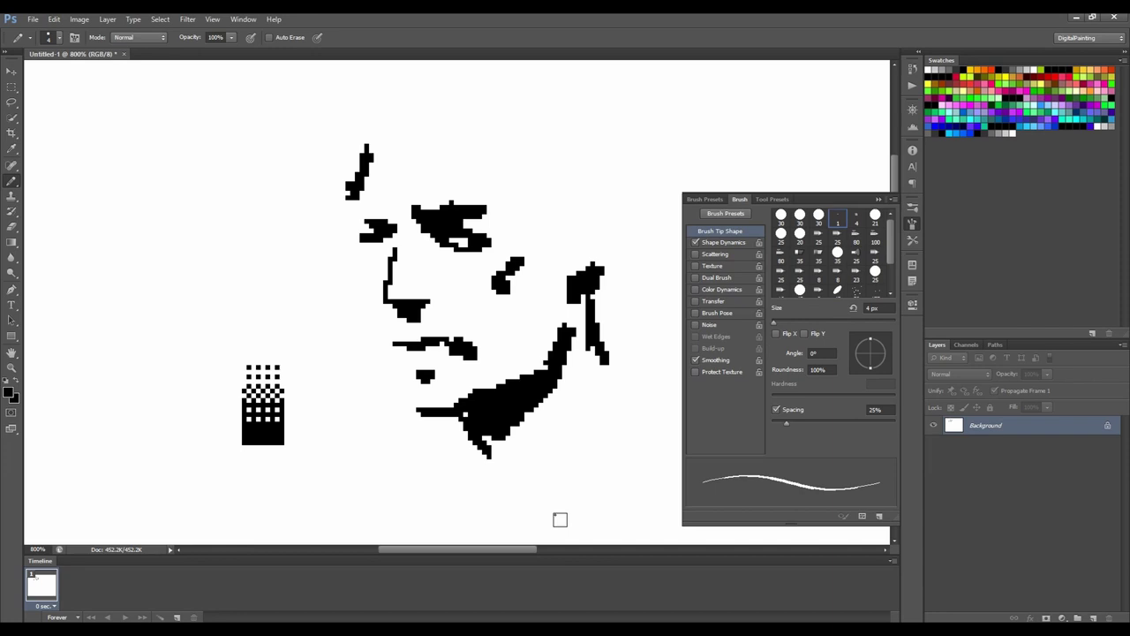
# Step: Save the 4 px pressure pencil as a new pixel brush preset via the Brush panel menu
pyautogui.scroll(-3, 622, 367)
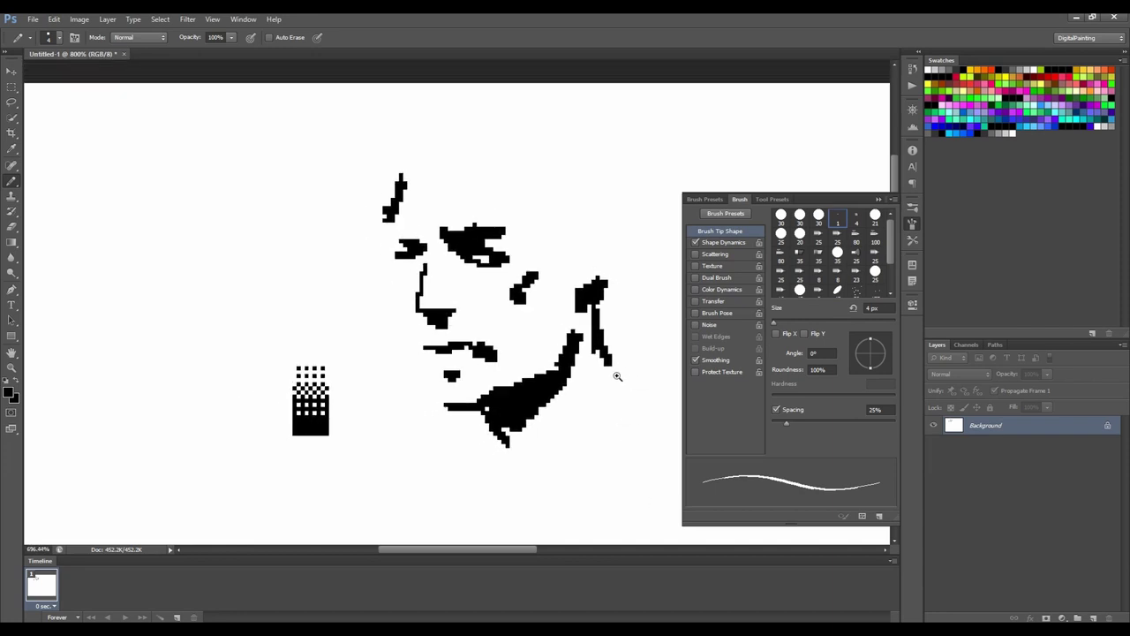
pyautogui.click(892, 200)
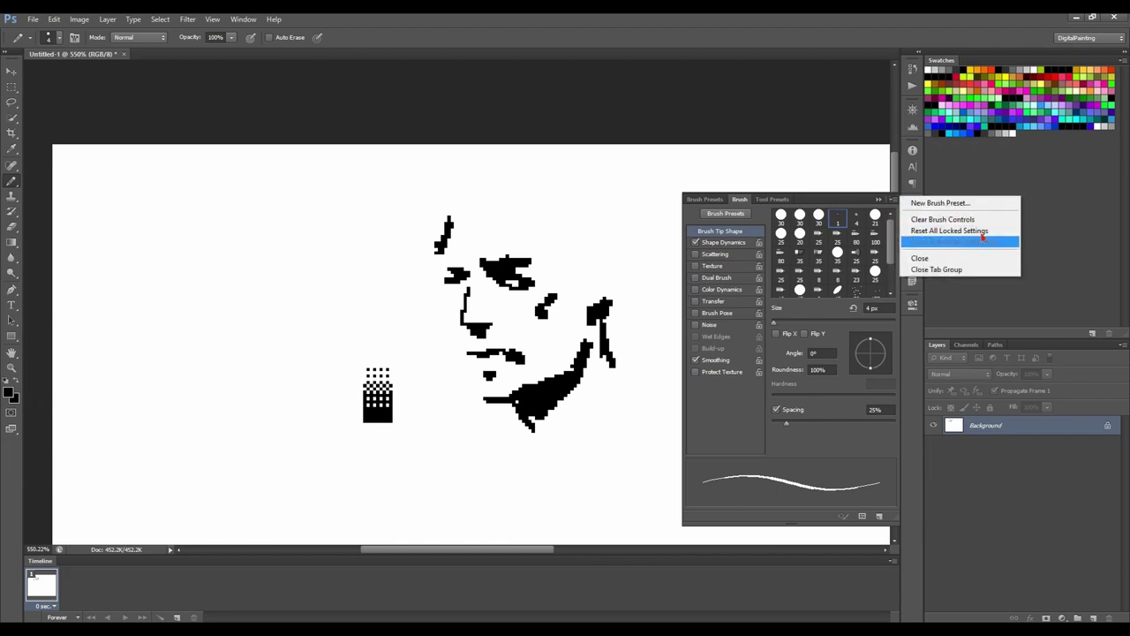
pyautogui.click(976, 209)
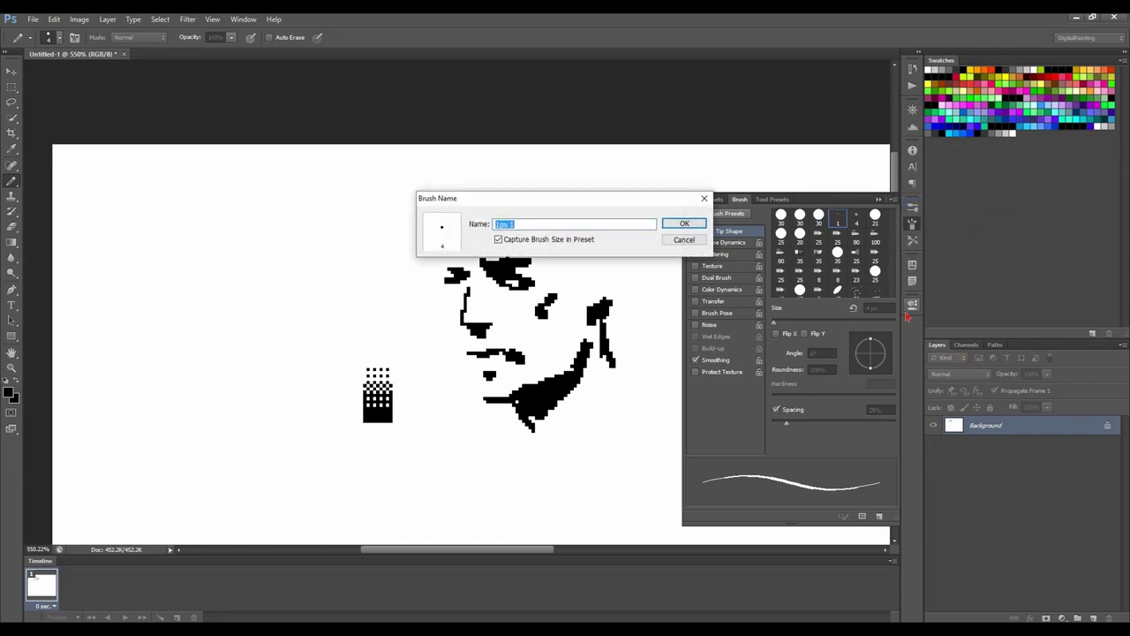
pyautogui.write('Pa')
pyautogui.press('Return')
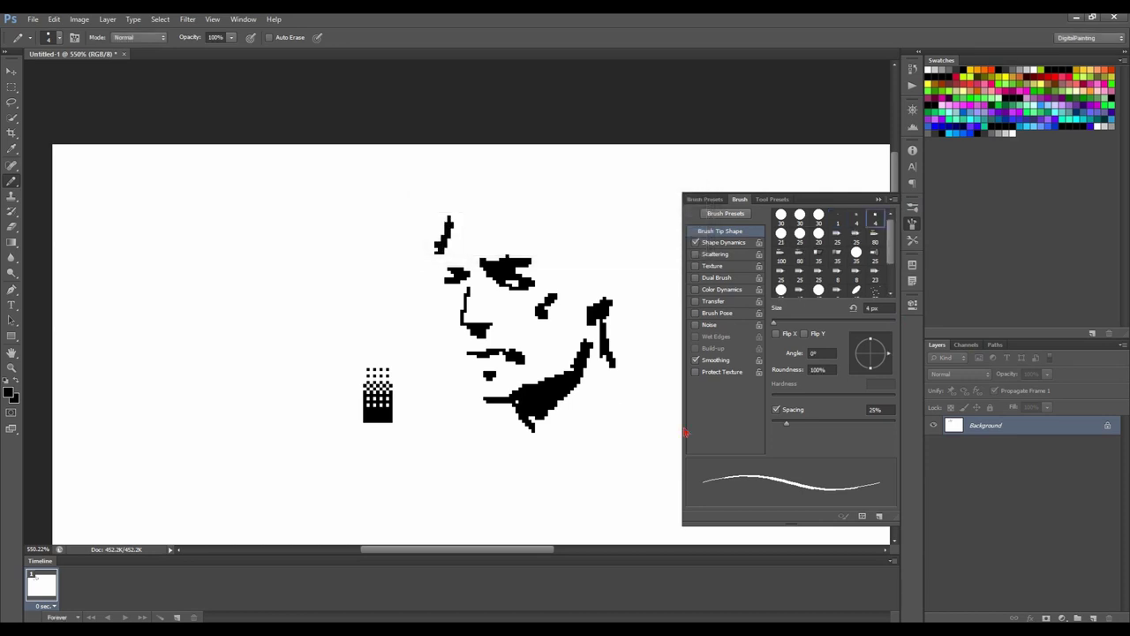